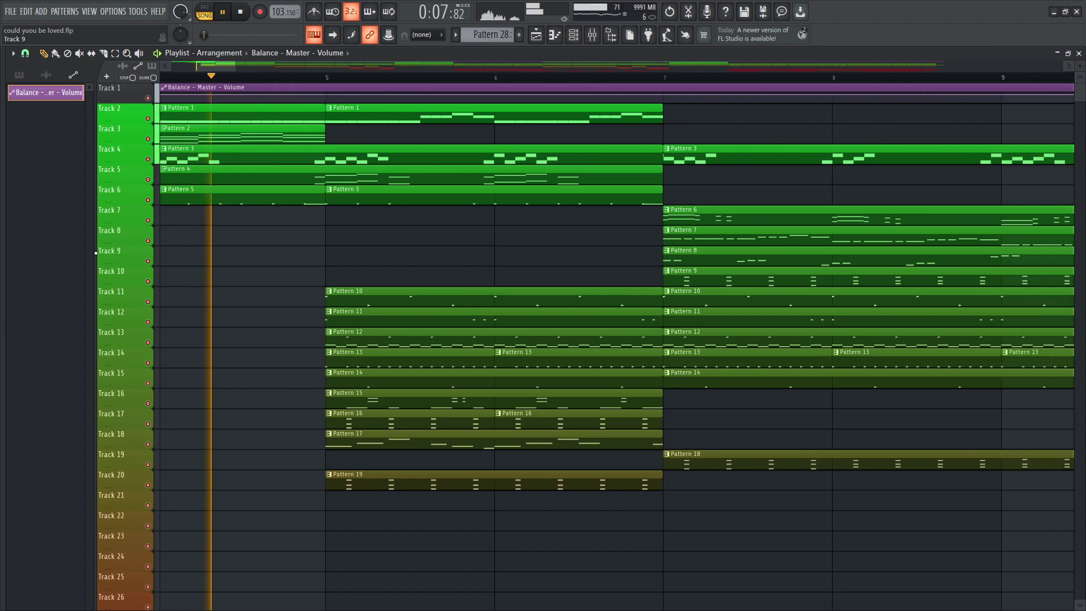
- List the project's patterns beside the playlist and examine the clips on tracks 1 to 39 while the song plays
click(19, 75)
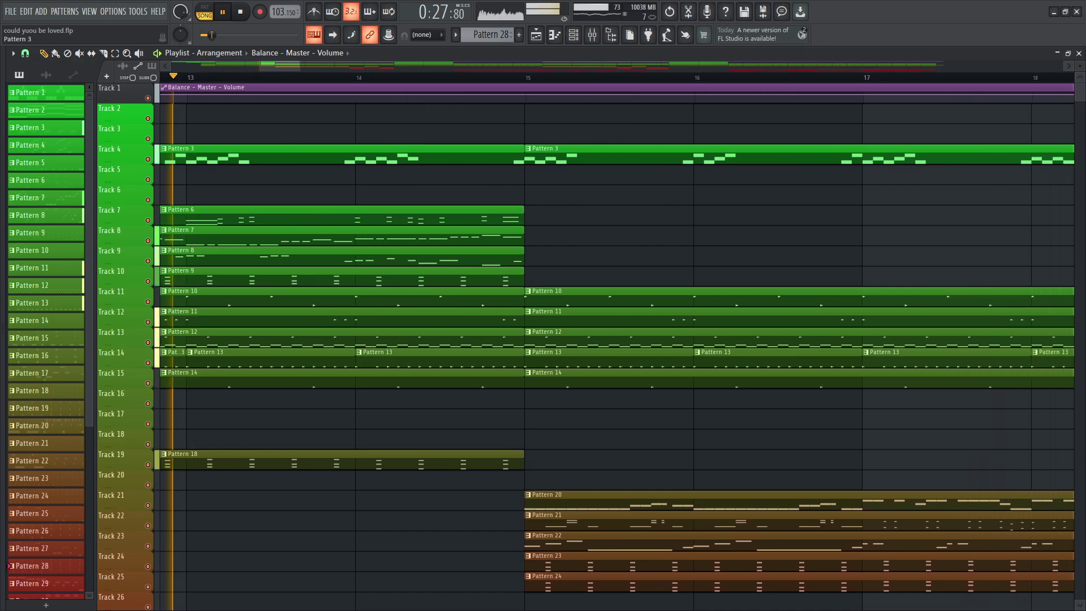
scroll(553, 184, down, 2)
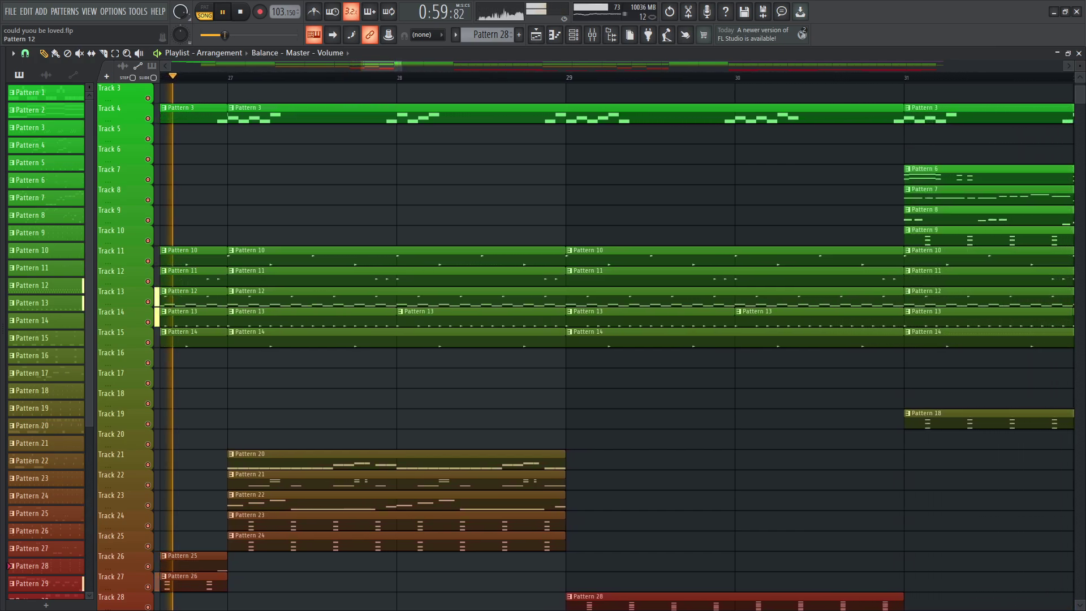
scroll(720, 311, down, 5)
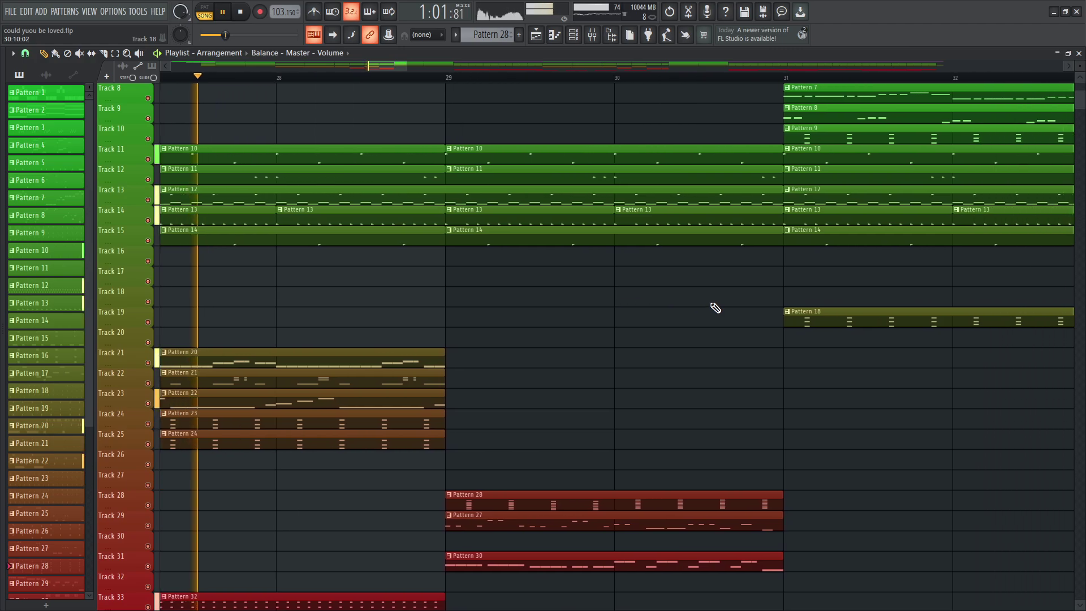
scroll(689, 348, down, 5)
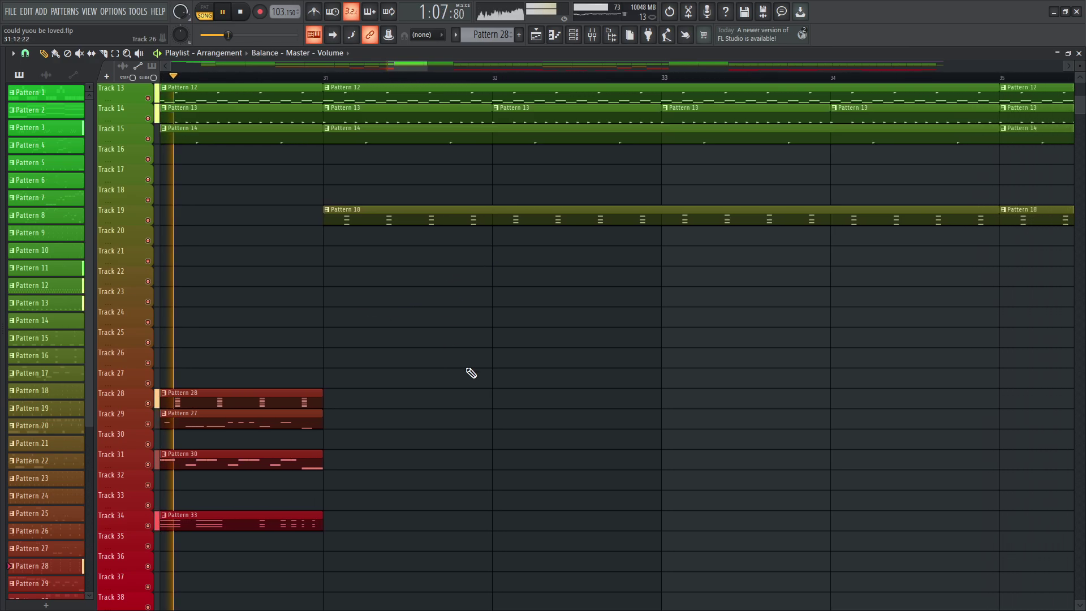
scroll(471, 372, up, 10)
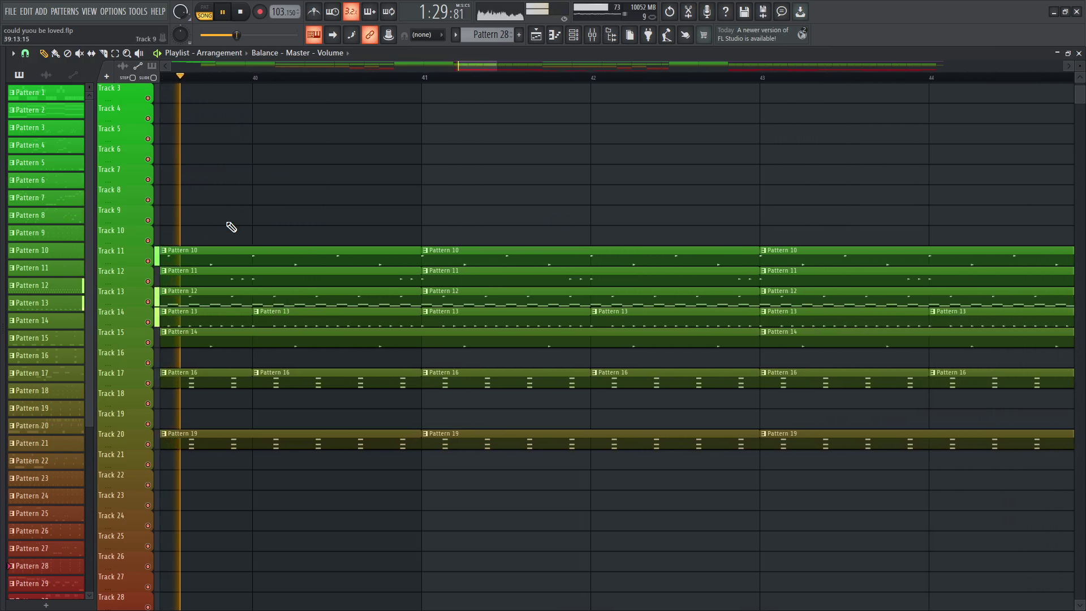
scroll(231, 226, down, 2)
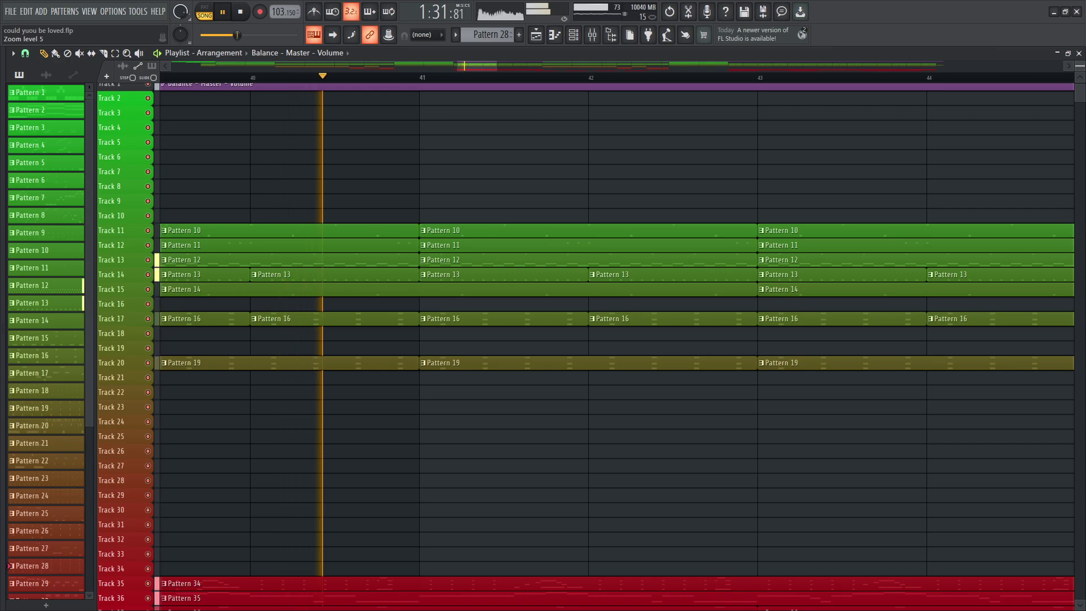
scroll(230, 226, down, 2)
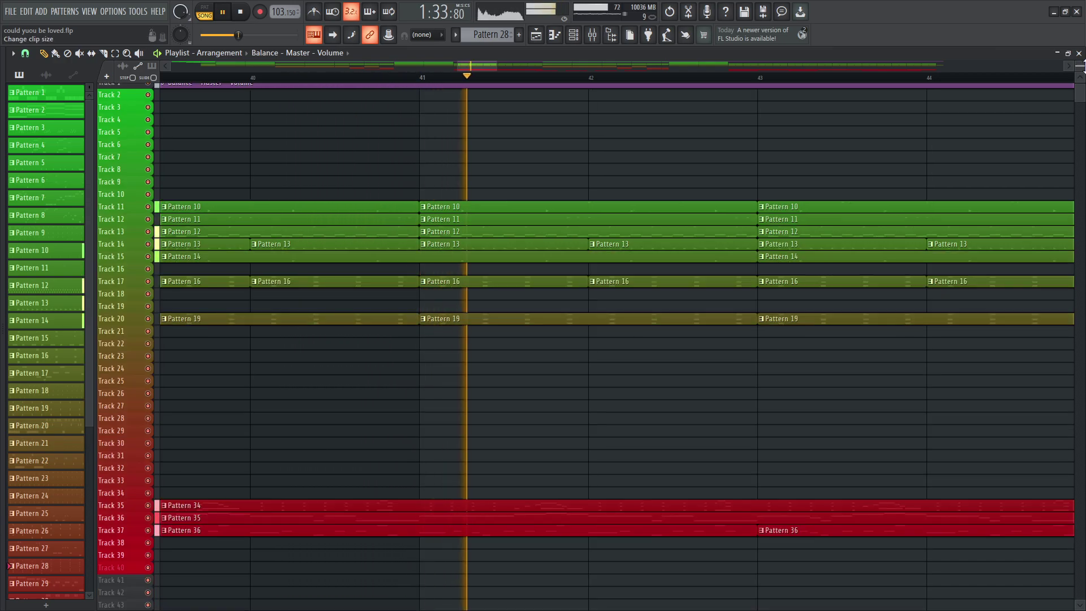
scroll(1061, 80, up, 1)
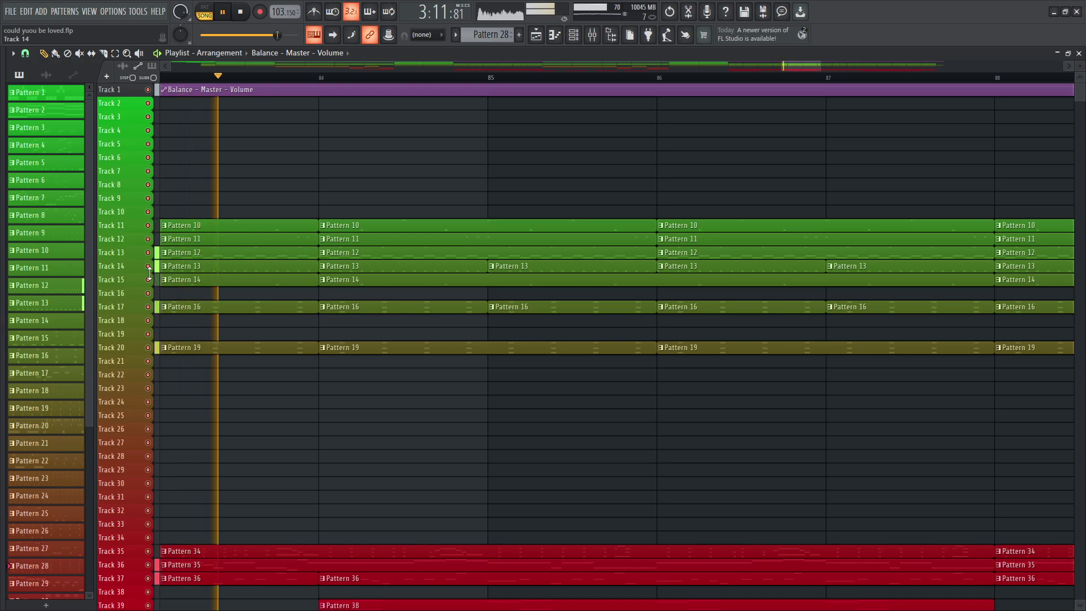
scroll(468, 300, down, 2)
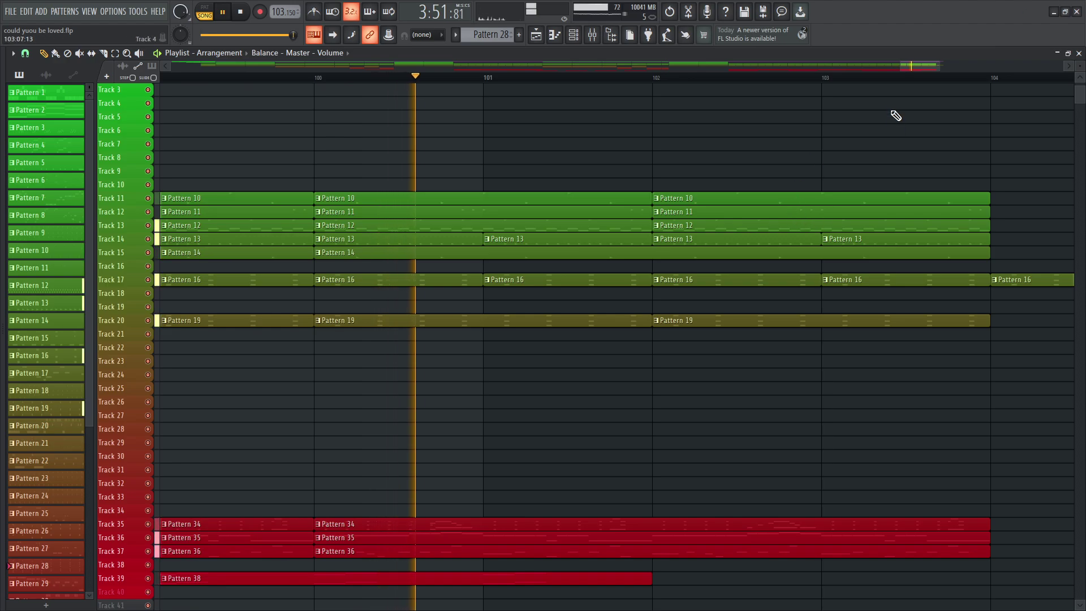
- Bring the full arrangement into view, from the first track's volume automation to the last clips, for an overview of its structure
scroll(649, 96, down, 10)
scroll(449, 356, down, 5)
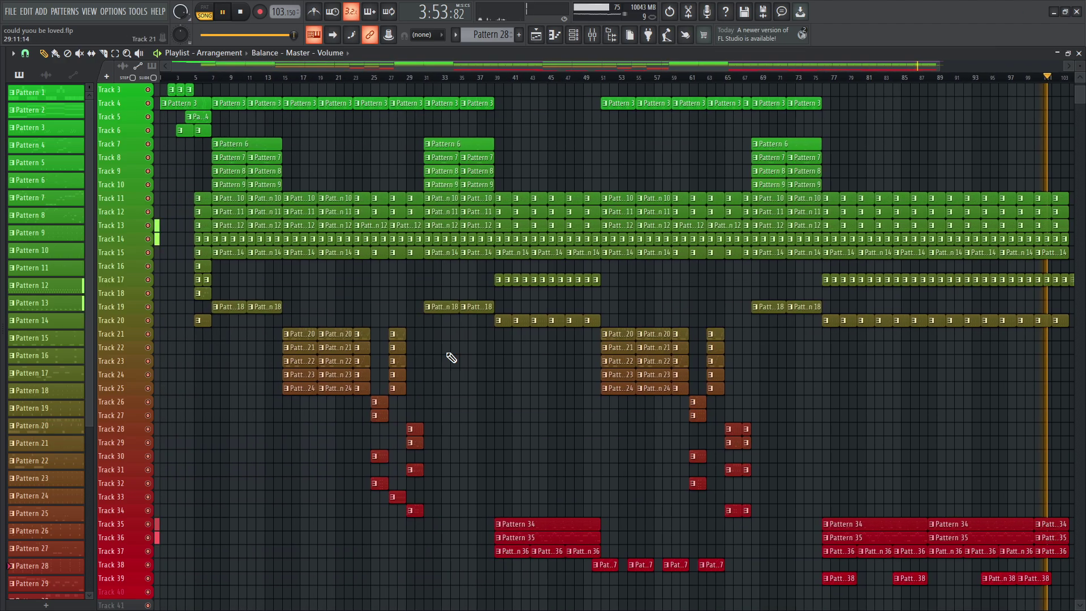
drag(939, 65, 969, 191)
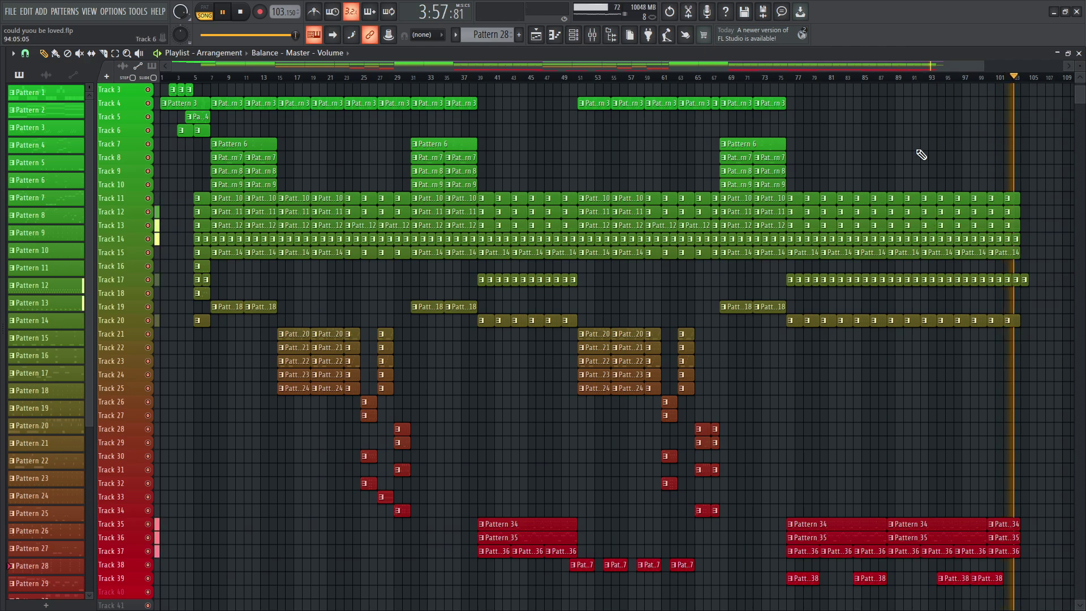
scroll(396, 342, up, 2)
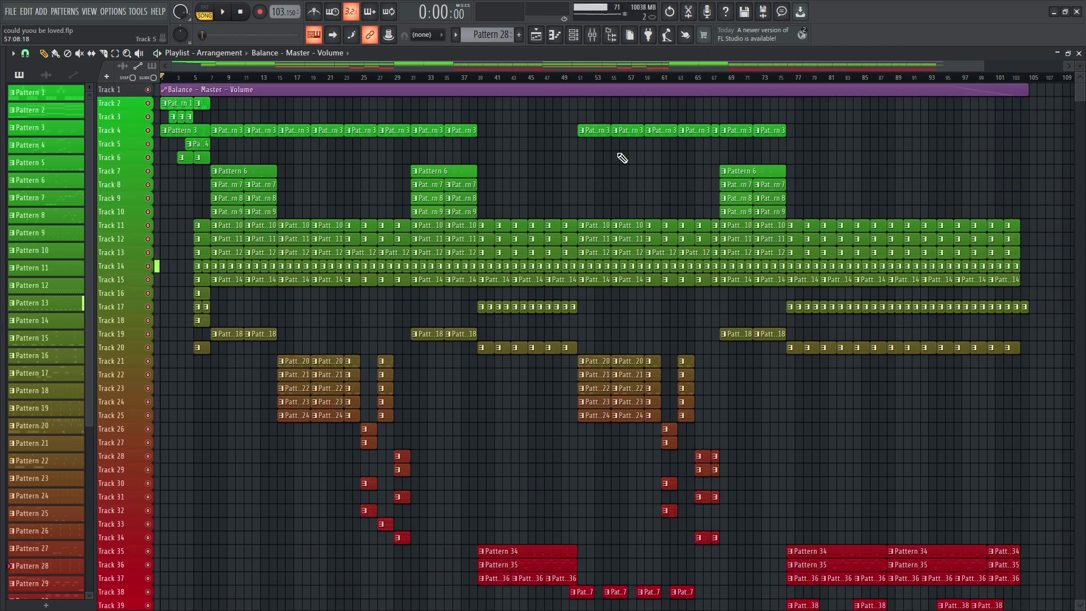
- Inspect Pattern 1's Kontakt 7 Electric Mint guitar and its piano roll notes, and play the pattern on its own
click(574, 35)
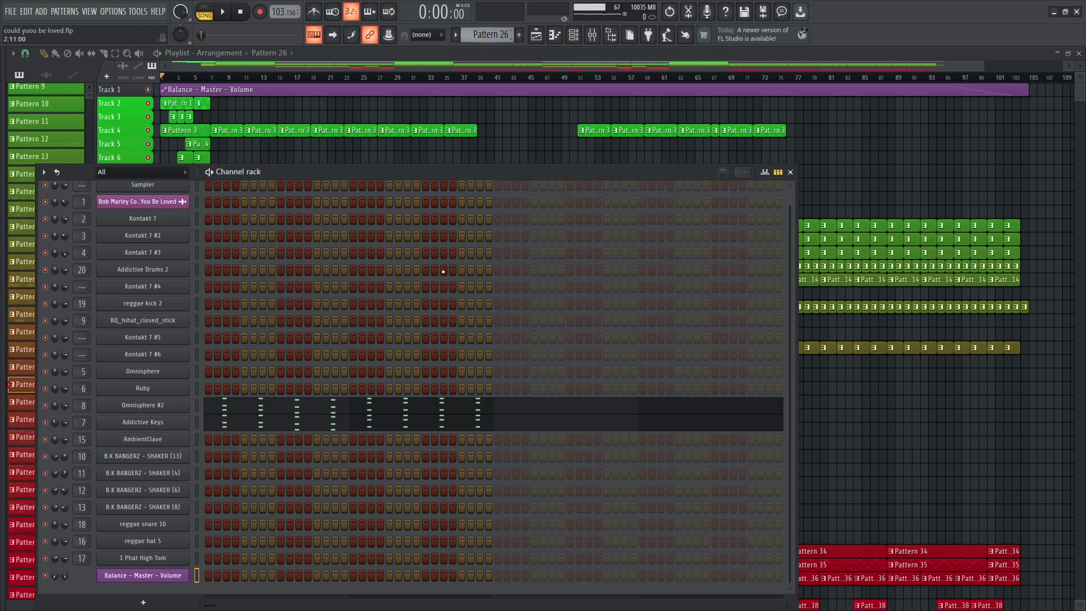
drag(484, 34, 170, 222)
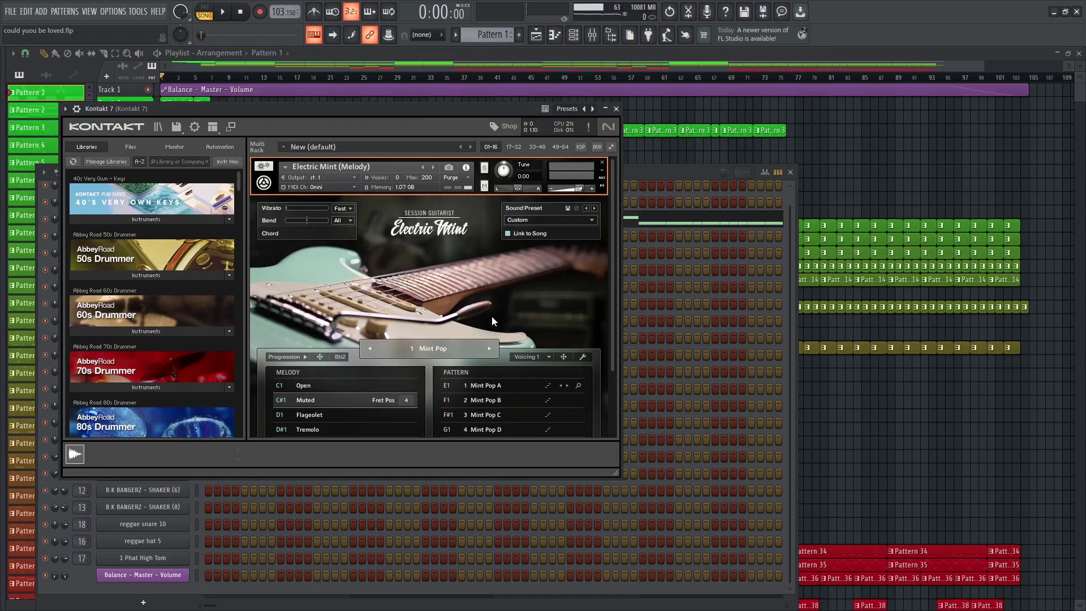
key(F7)
scroll(290, 242, up, 3)
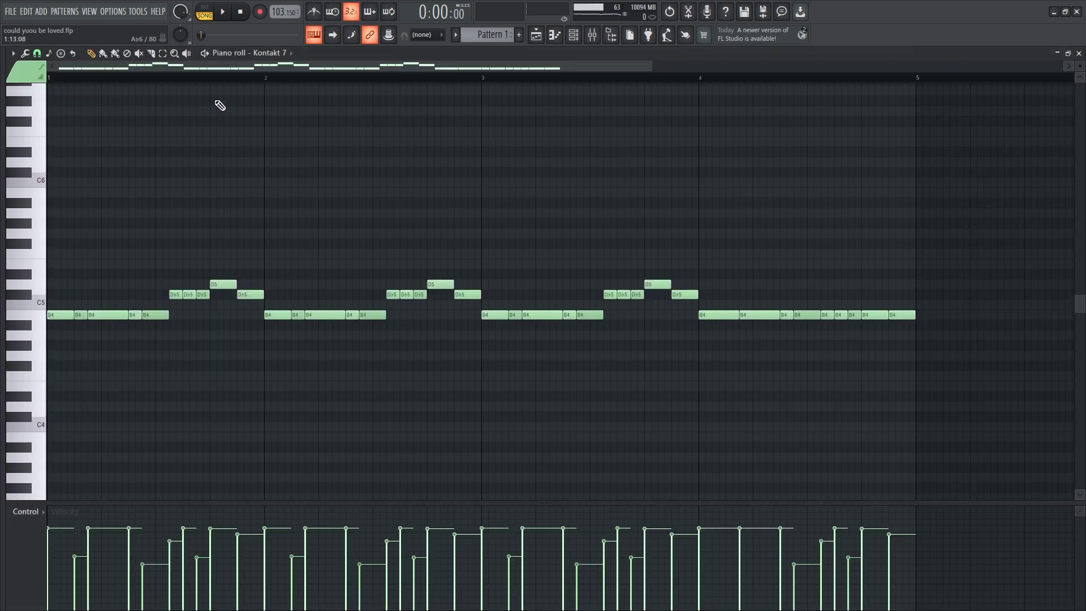
click(208, 8)
key(space)
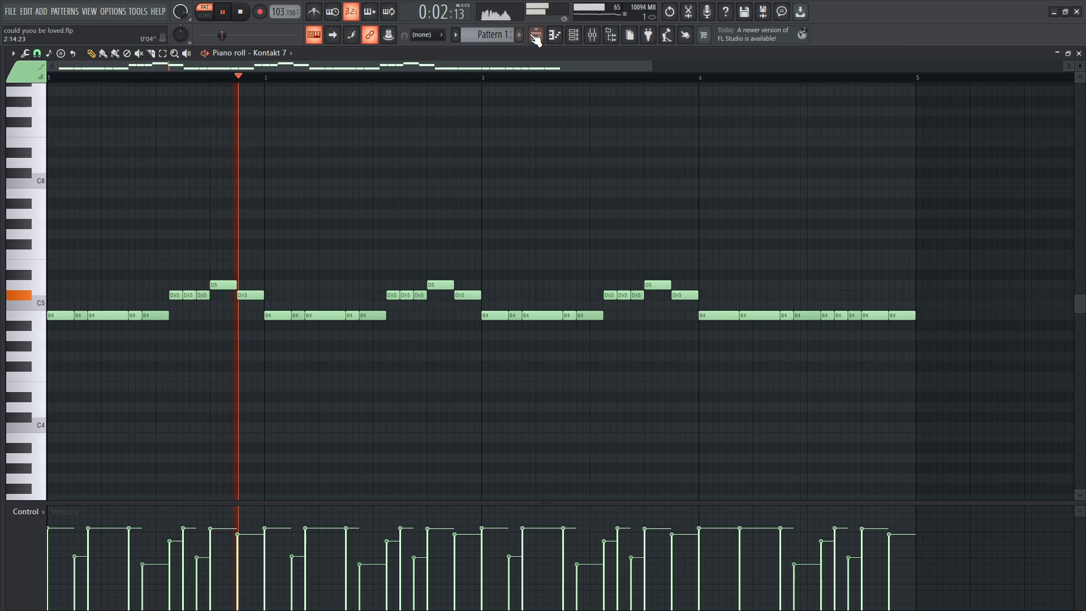
- Locate Pattern 1's clips in the playlist's intro and replay the pattern in its piano roll
key(F5)
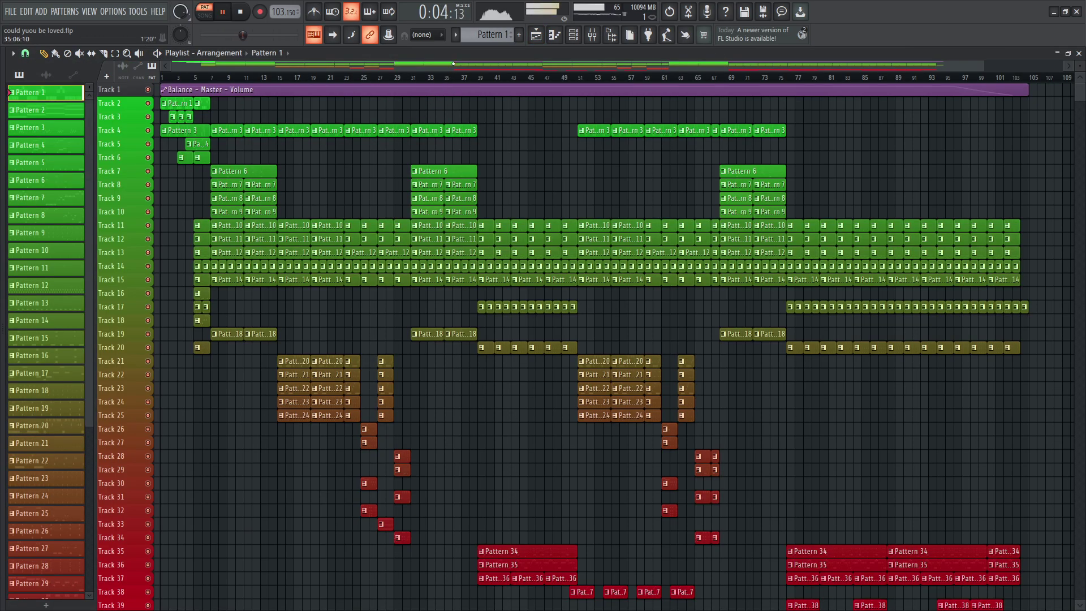
key(space)
drag(984, 64, 223, 105)
double_click(221, 106)
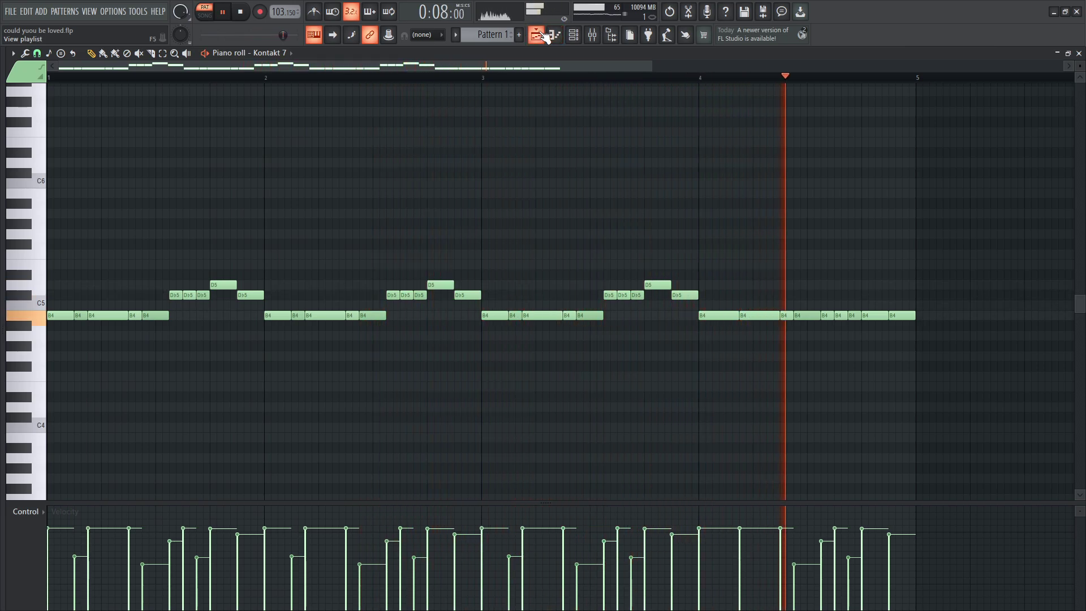
- Find Pattern 2 in the playlist, play its Kontakt 7 #2 chords in the piano roll, and show the Jazz band instrument
click(544, 36)
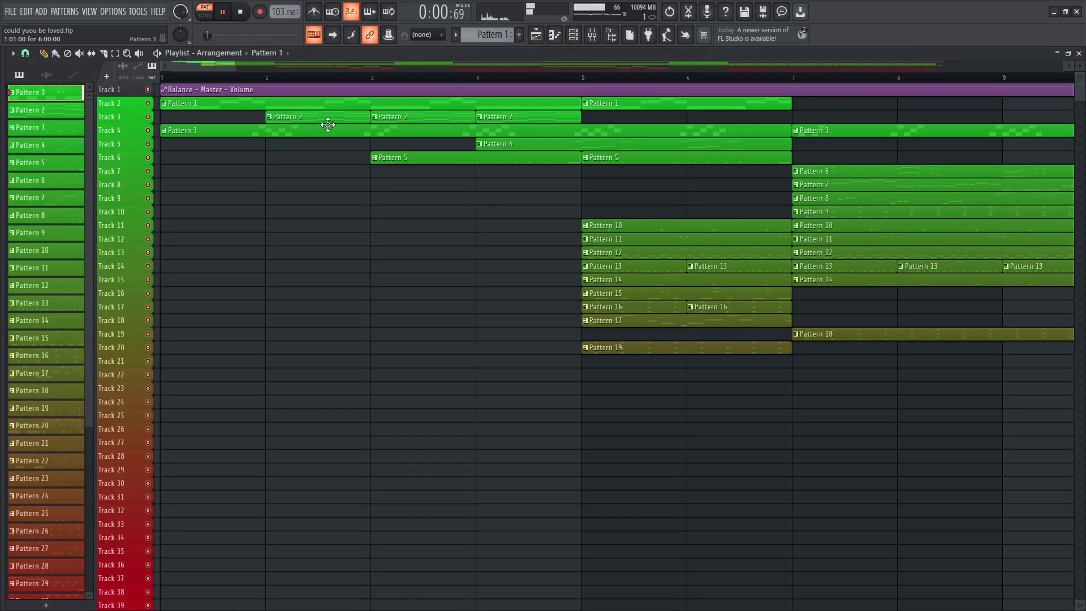
click(573, 35)
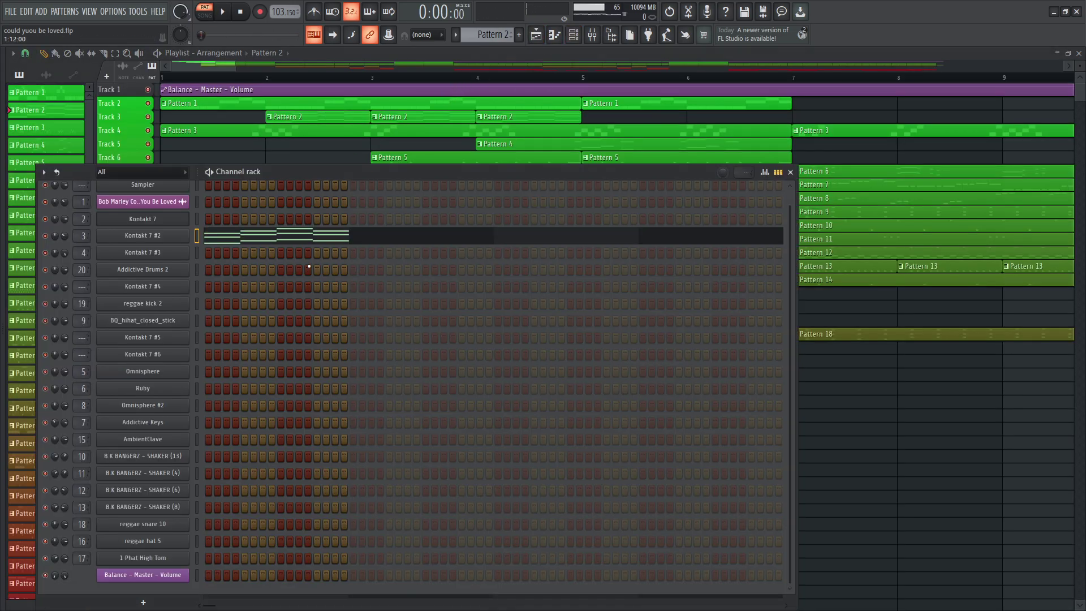
click(312, 237)
key(space)
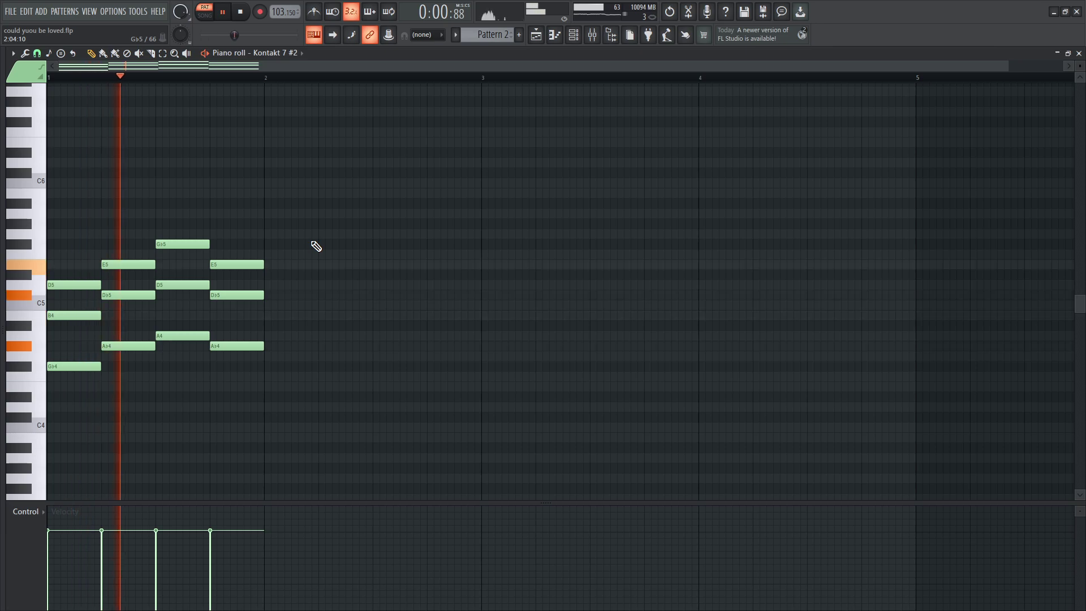
click(582, 41)
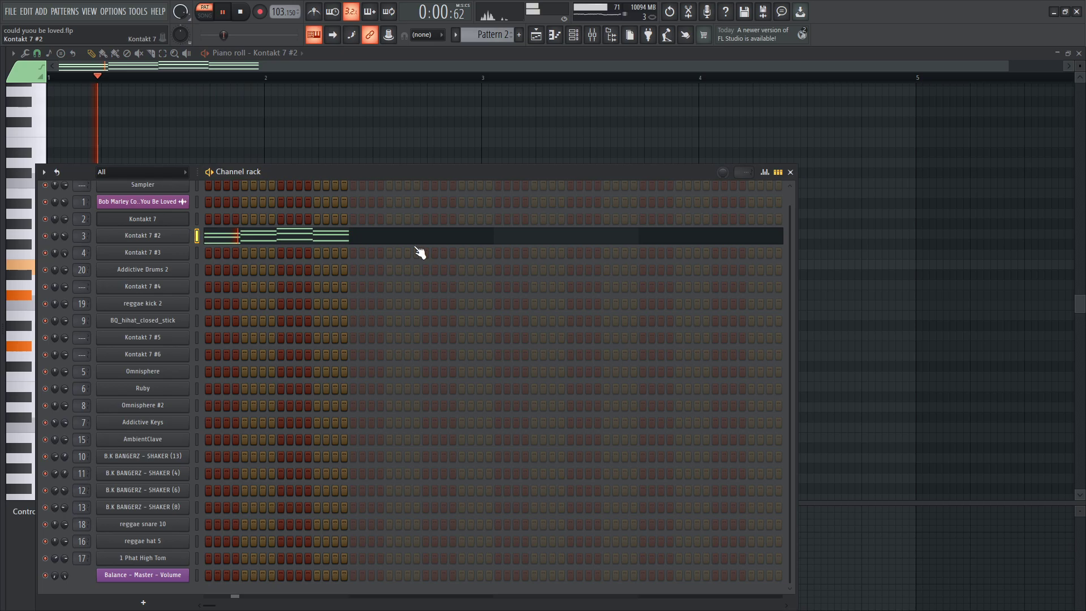
click(142, 235)
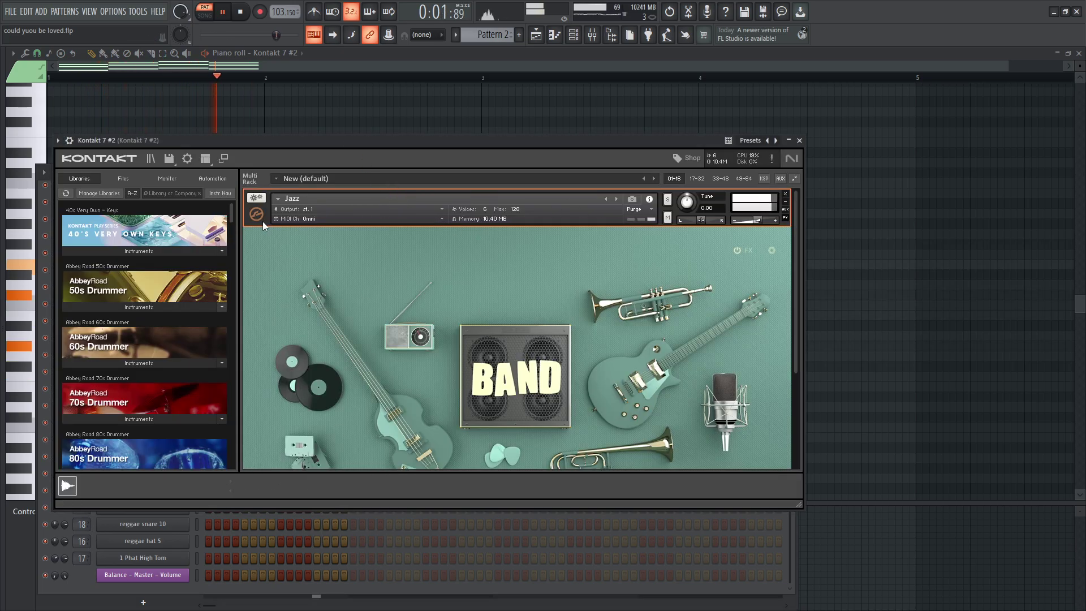
- Examine Pattern 3's full note sequence in the piano roll during playback and show its Kontakt 7 #3 Salsa Ensemble instrument
scroll(501, 34, down, 1)
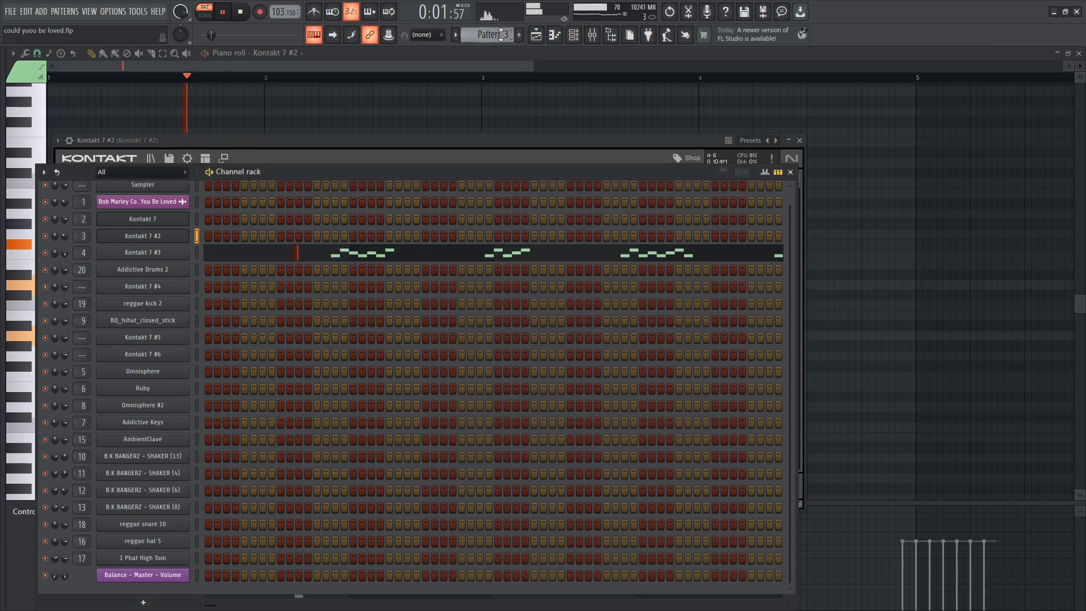
click(334, 260)
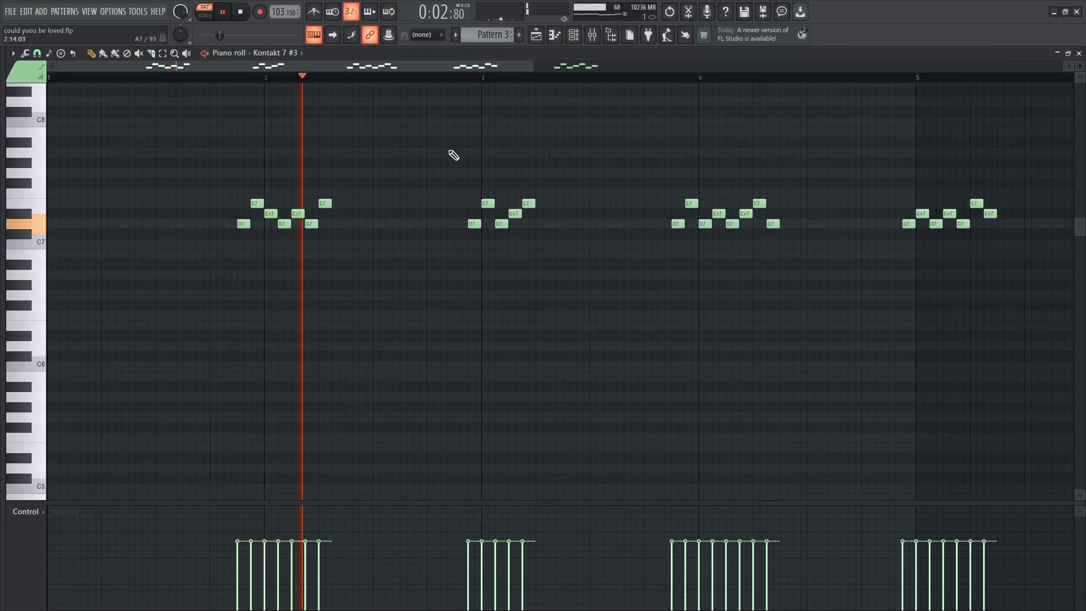
drag(533, 66, 738, 110)
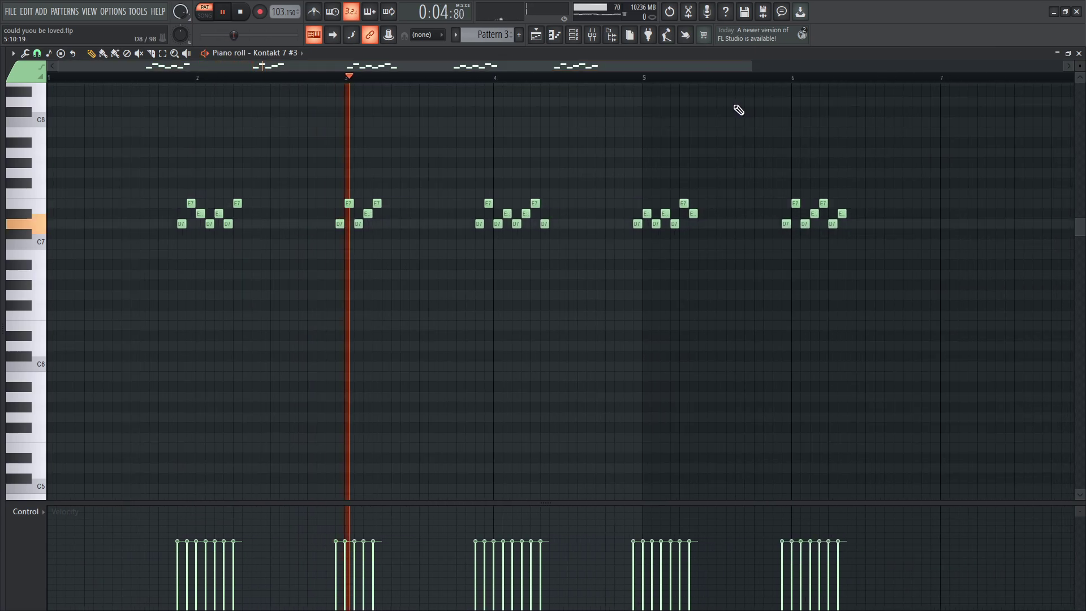
click(573, 35)
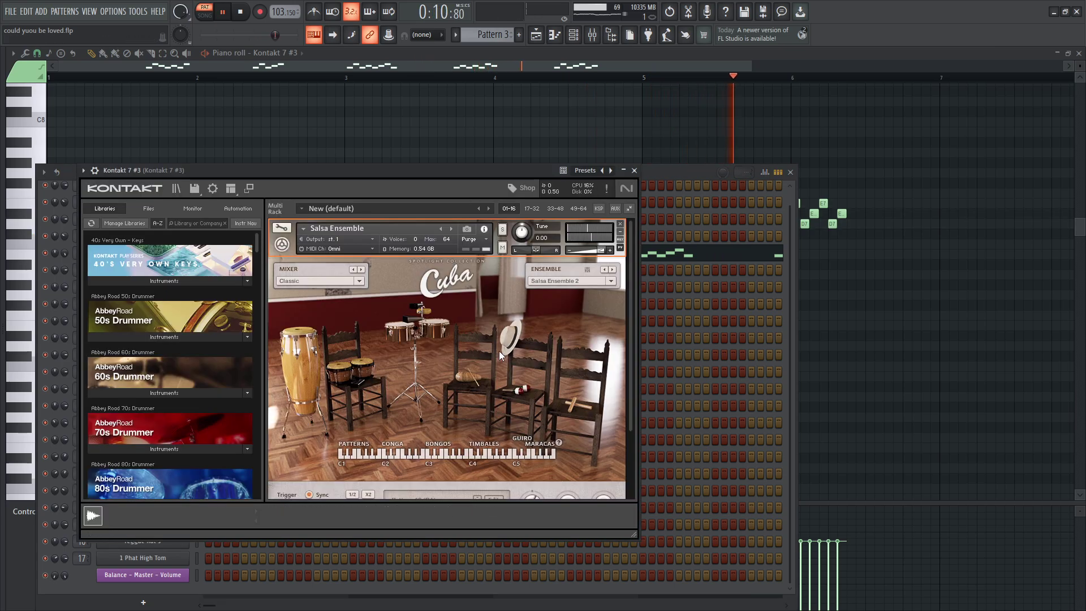
- Examine Pattern 4's Kontakt 7 #2 notes in the piano roll during playback, then stop it
click(573, 34)
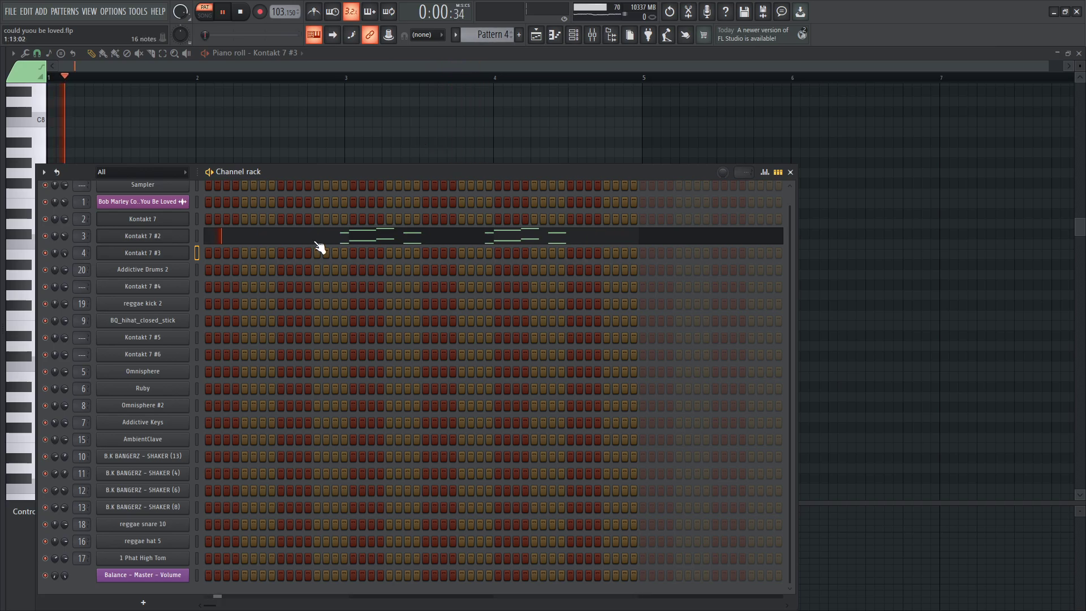
click(316, 242)
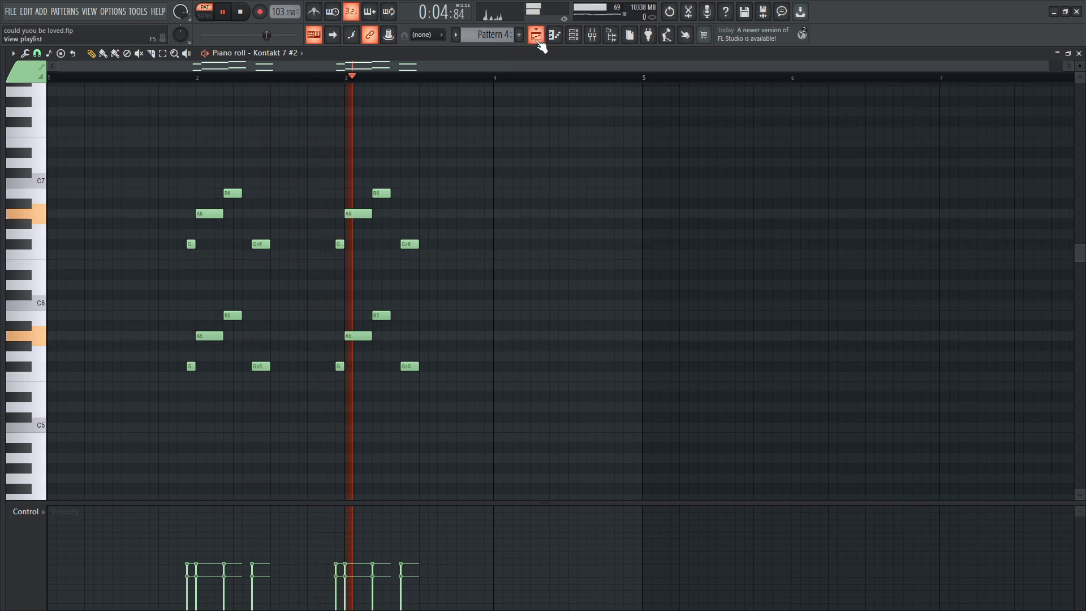
key(space)
- Show Pattern 5 in the channel rack and play its closed hi-hat steps and high tom note
click(573, 34)
scroll(491, 46, down, 1)
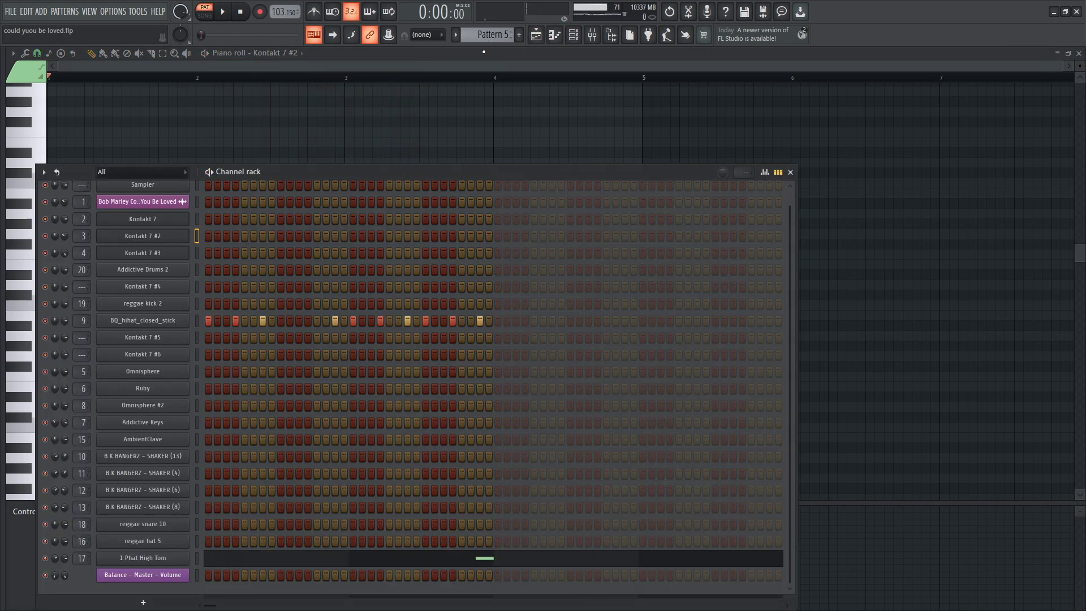
key(space)
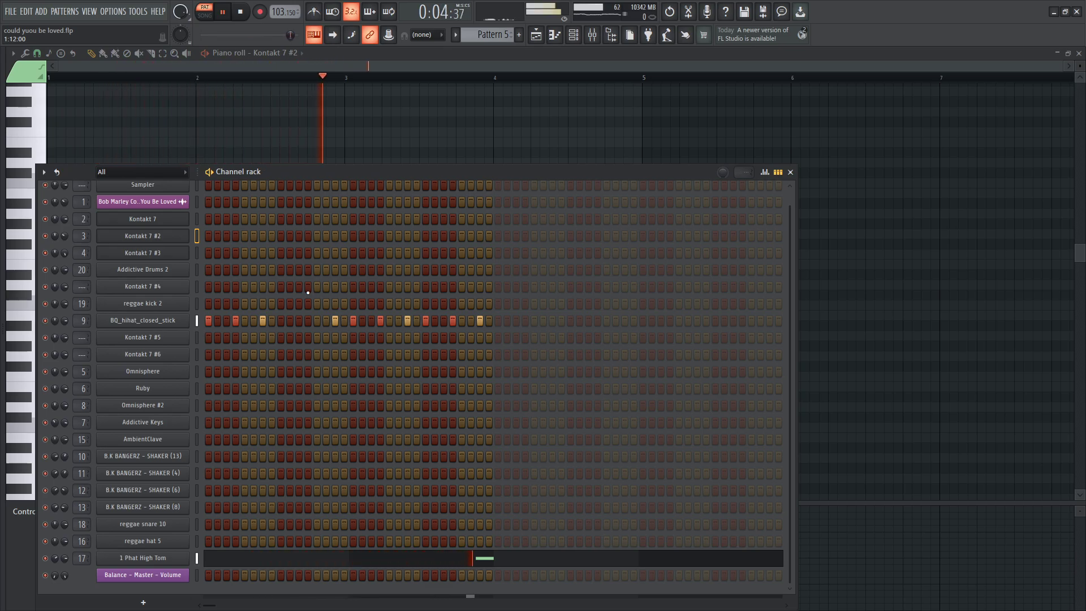
- Play the song in the playlist from bar 3, with the range from bar 3 to bar 5 selected, and stop playback
click(544, 36)
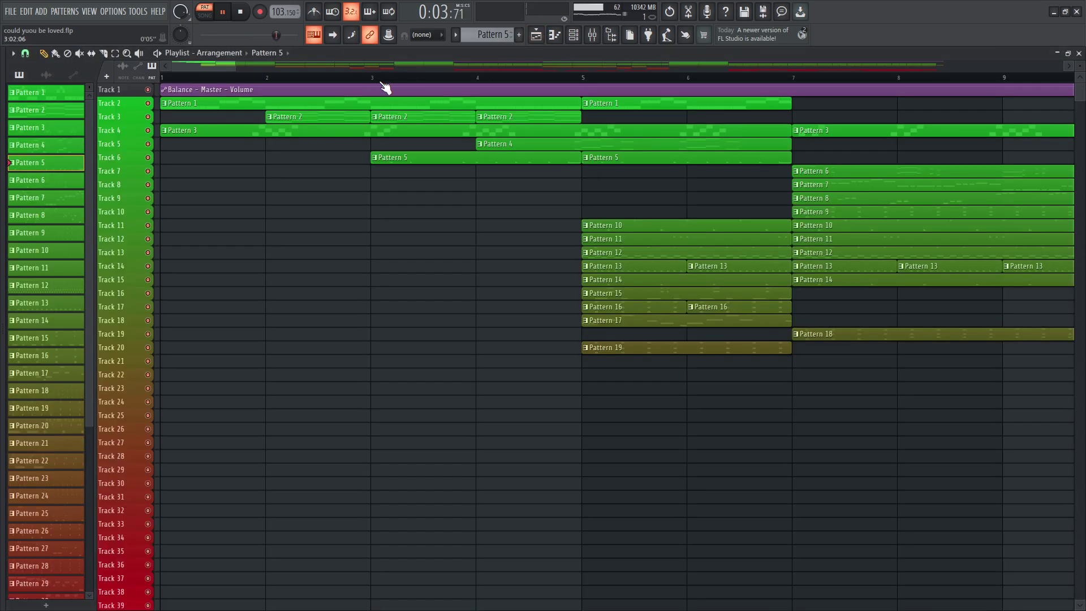
click(372, 80)
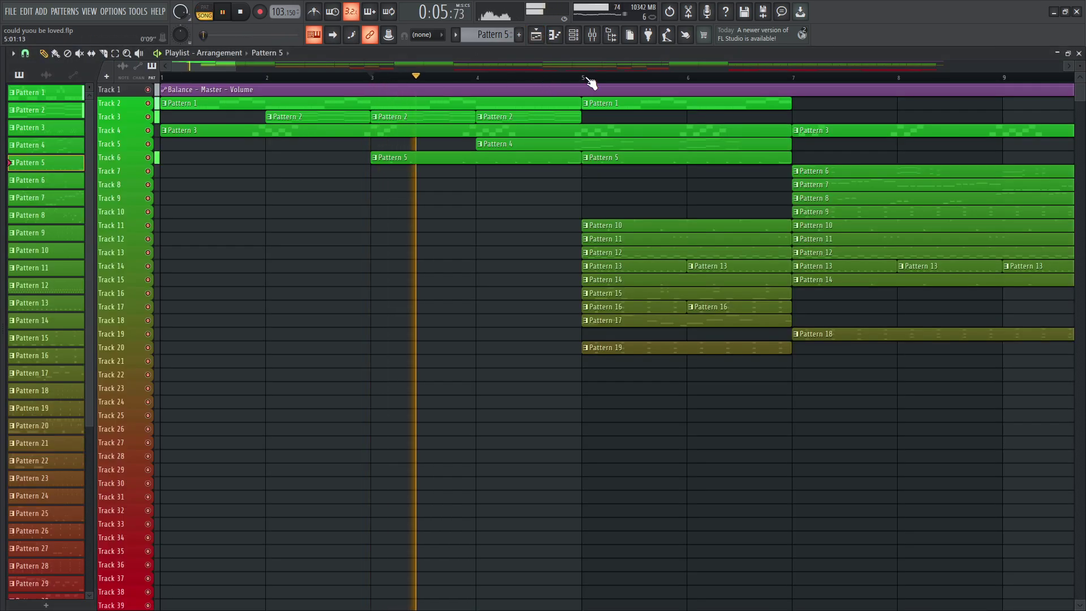
drag(583, 81, 371, 80)
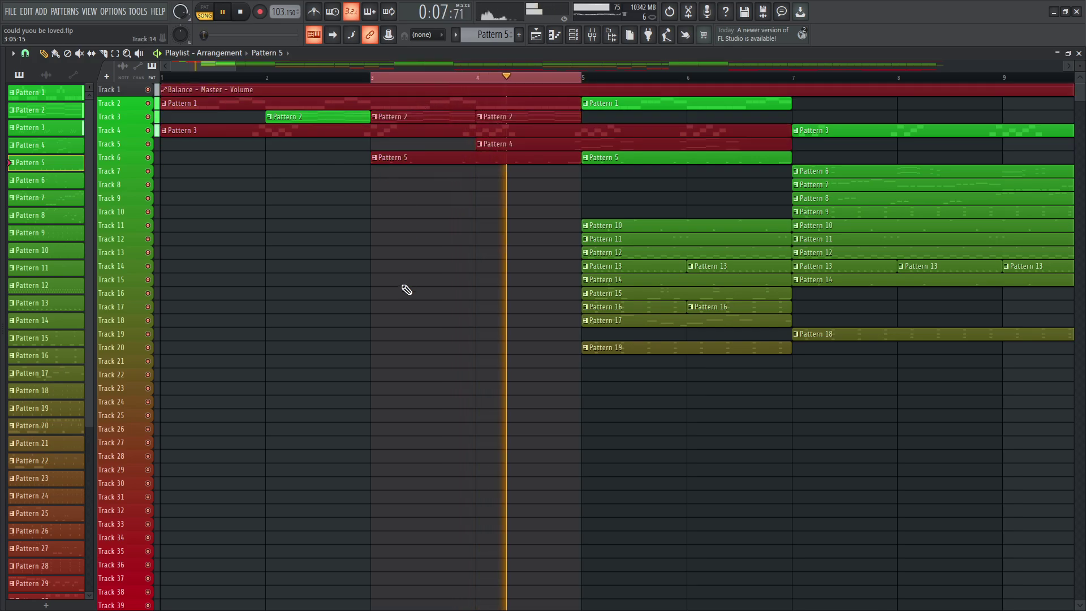
key(space)
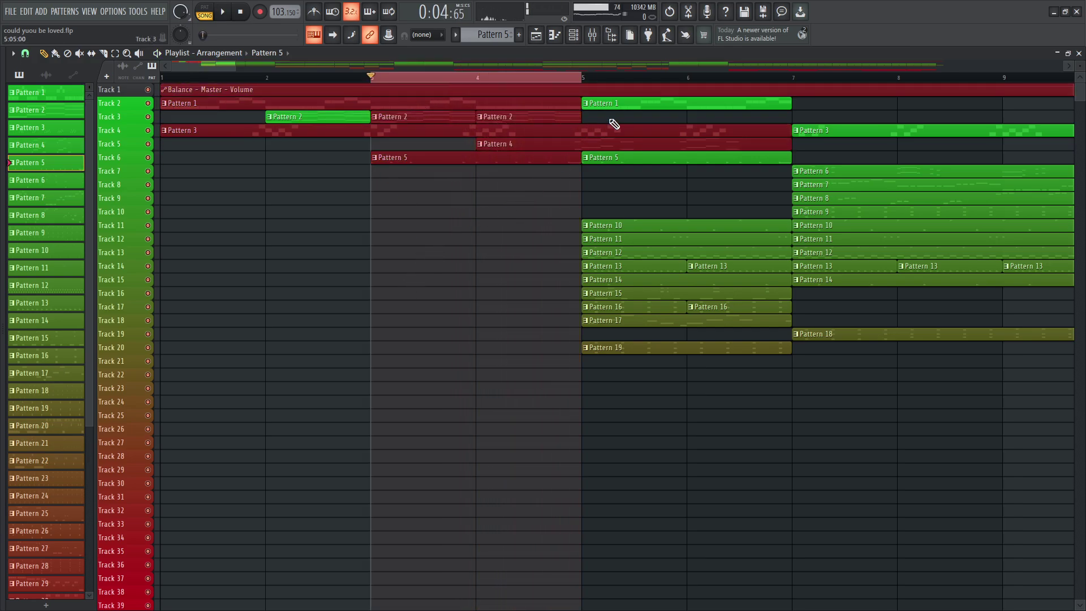
- Open Pattern 10's reggae kick 2 notes in the piano roll, play them, and check its steps in the channel rack
click(605, 214)
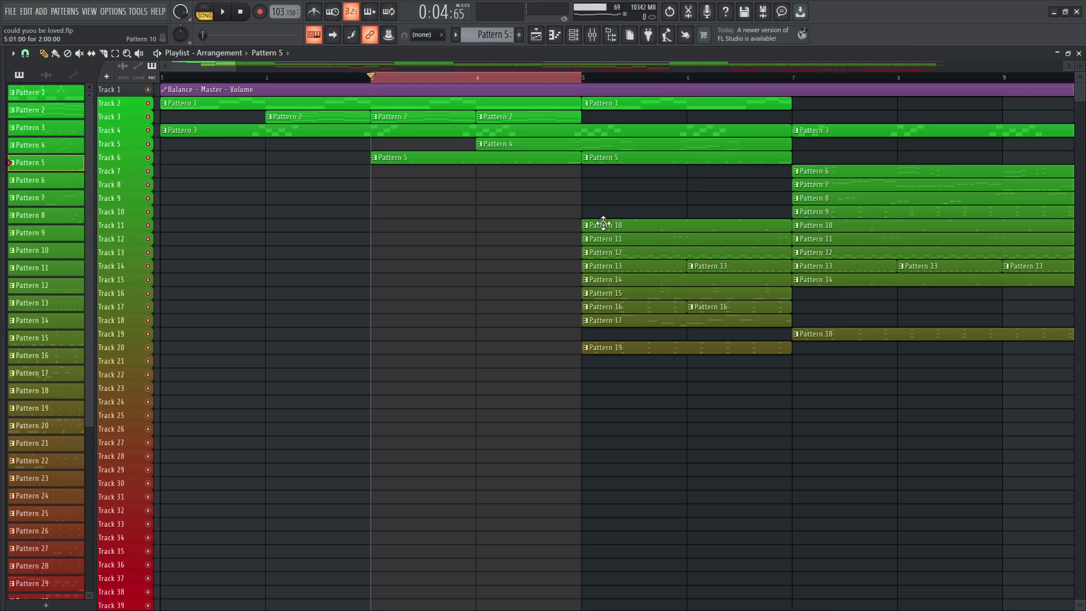
double_click(603, 225)
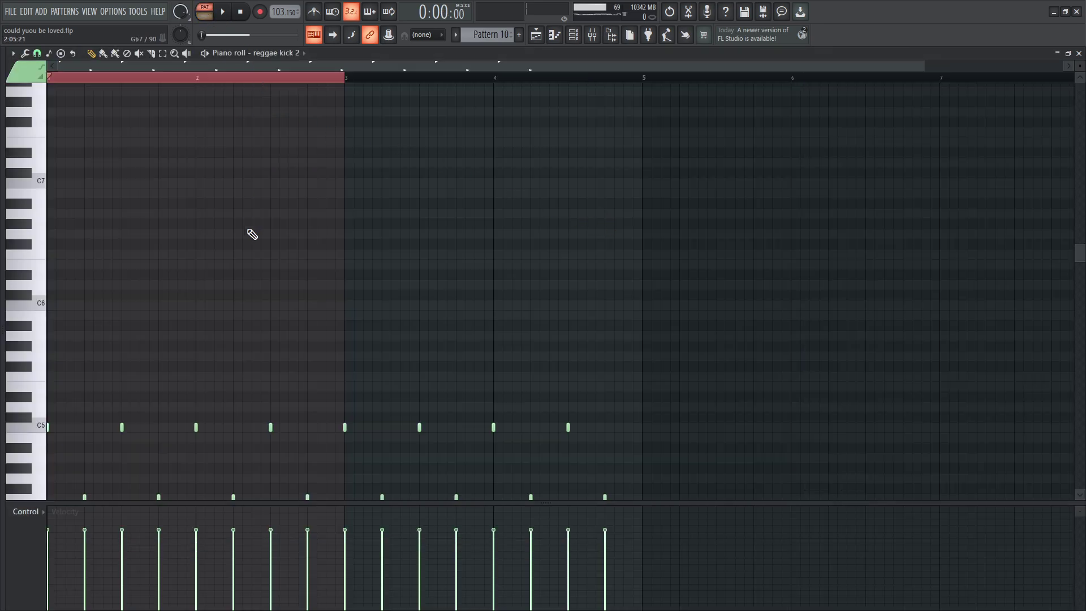
scroll(252, 234, up, 3)
key(space)
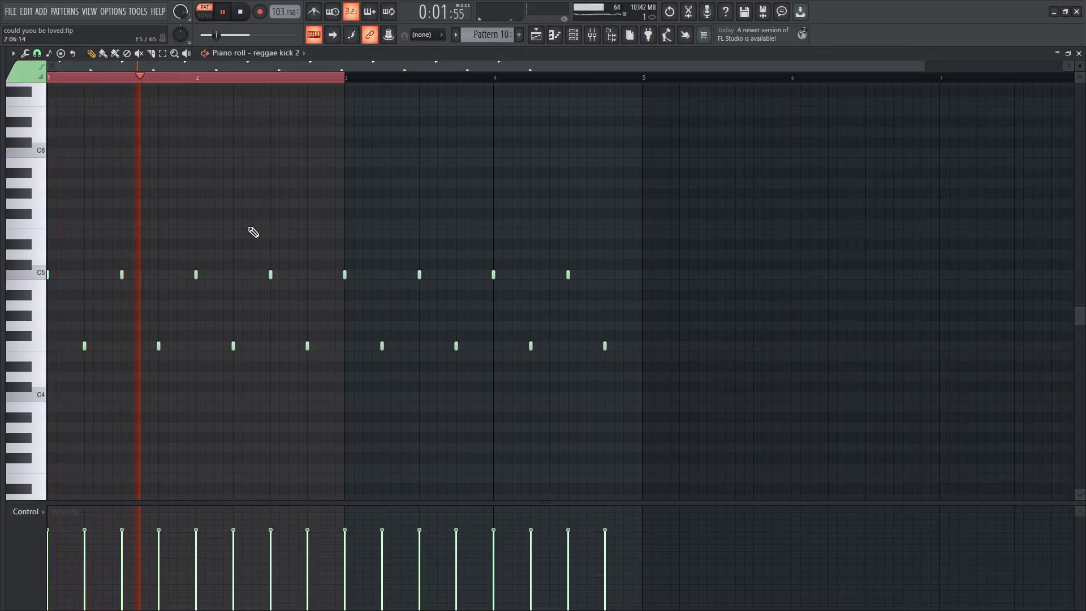
click(574, 36)
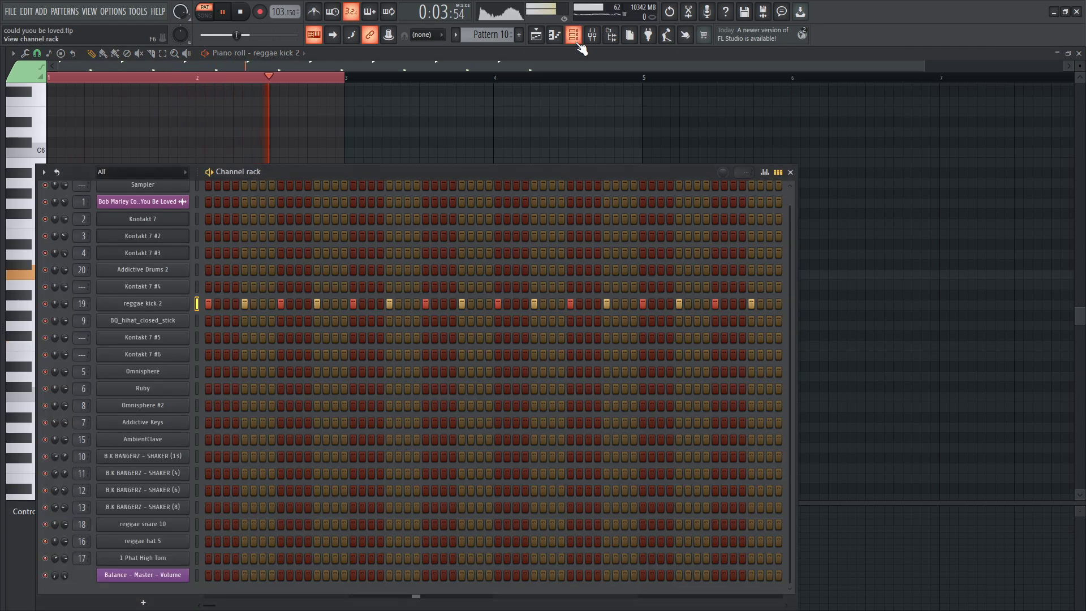
click(573, 35)
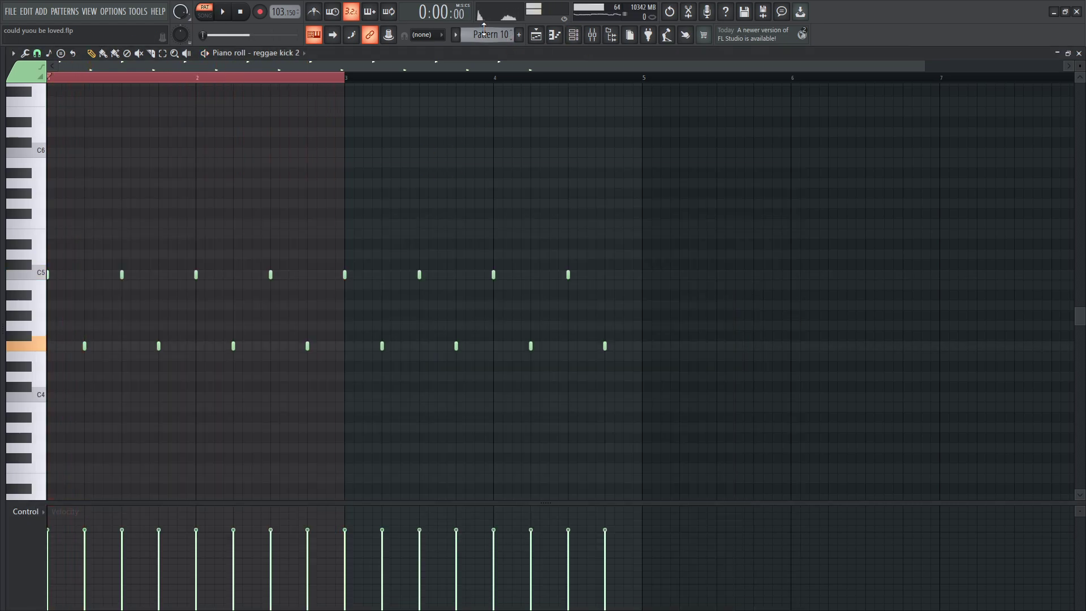
- Switch to Pattern 11, open its AmbientClave notes in the piano roll, and play them
scroll(486, 35, up, 1)
key(space)
click(536, 36)
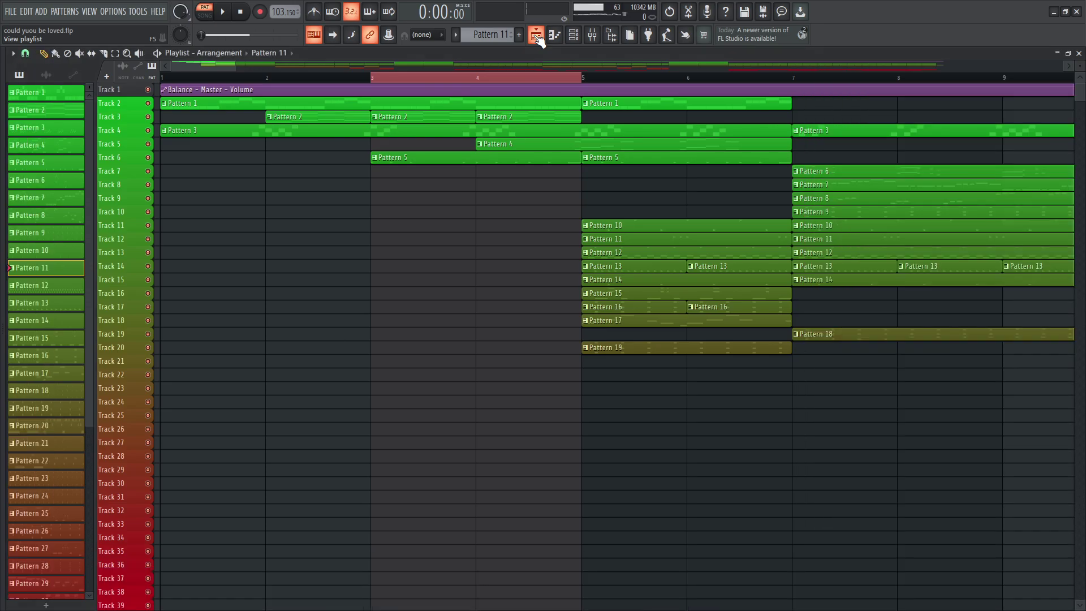
click(535, 38)
click(573, 34)
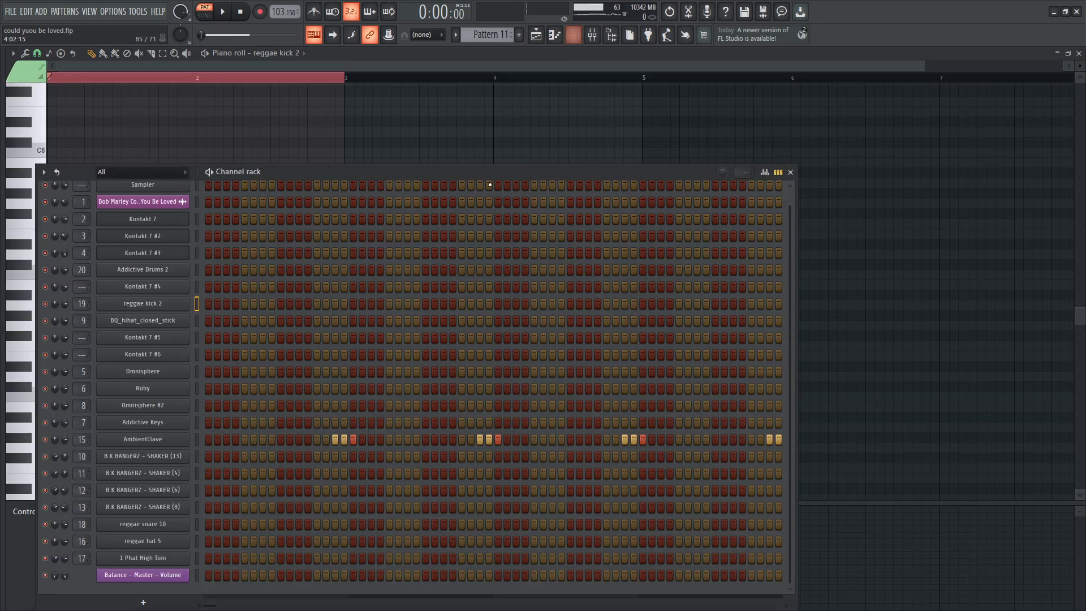
right_click(187, 439)
click(188, 440)
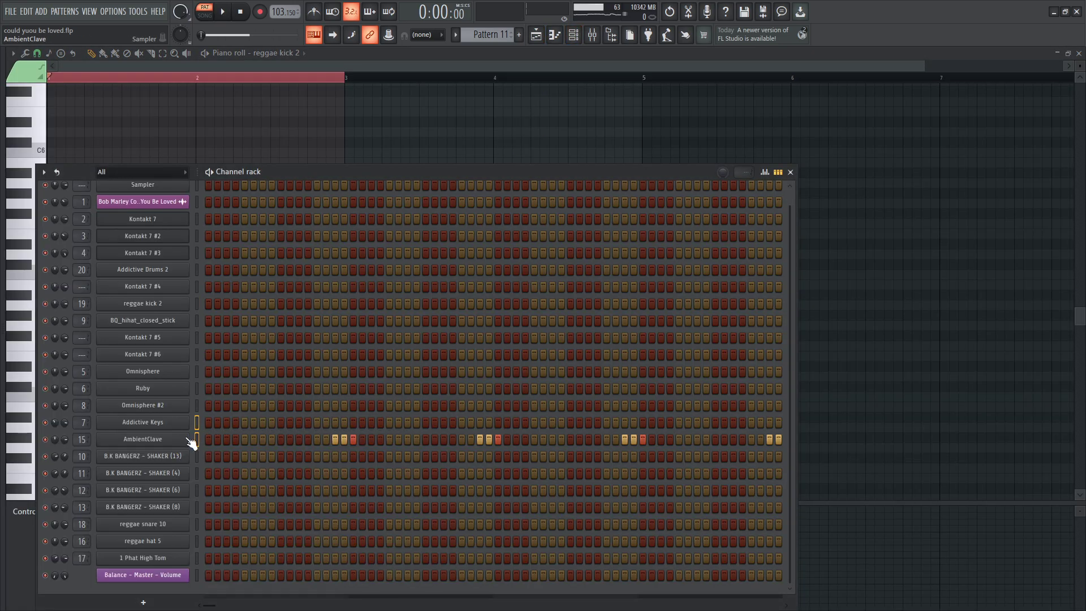
right_click(189, 439)
click(208, 439)
key(space)
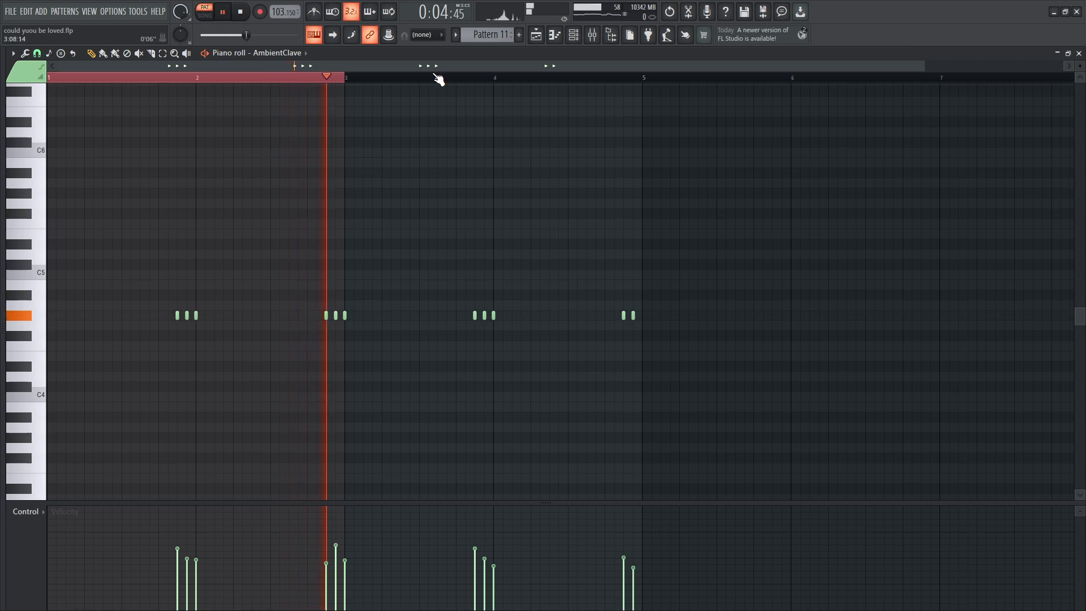
- Play Pattern 12 from the channel rack and show its Addictive Drums 2 instrument
click(573, 35)
scroll(492, 34, up, 1)
key(space)
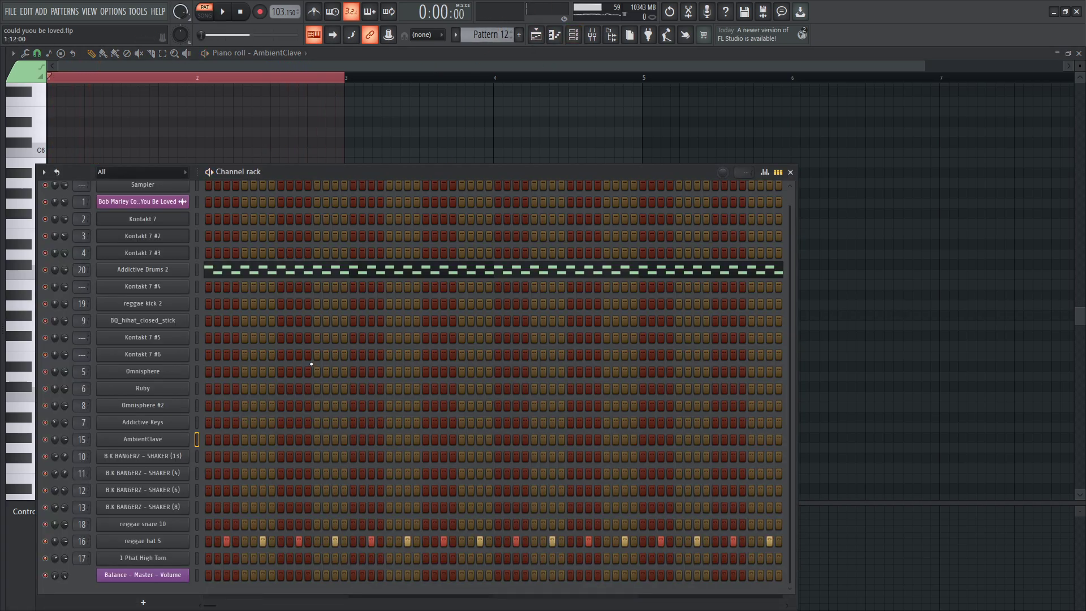
key(space)
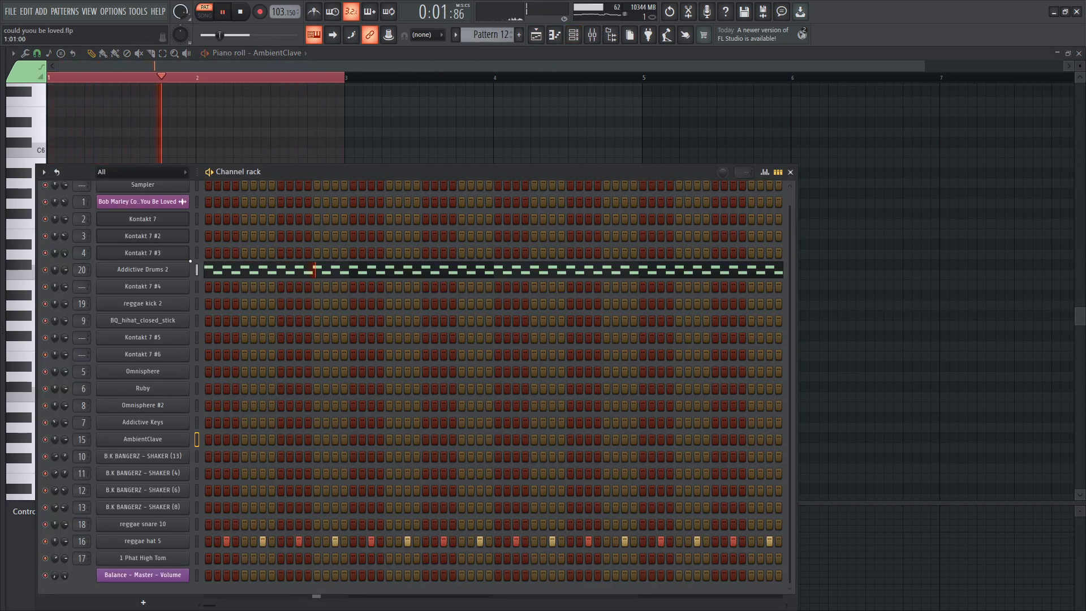
click(143, 269)
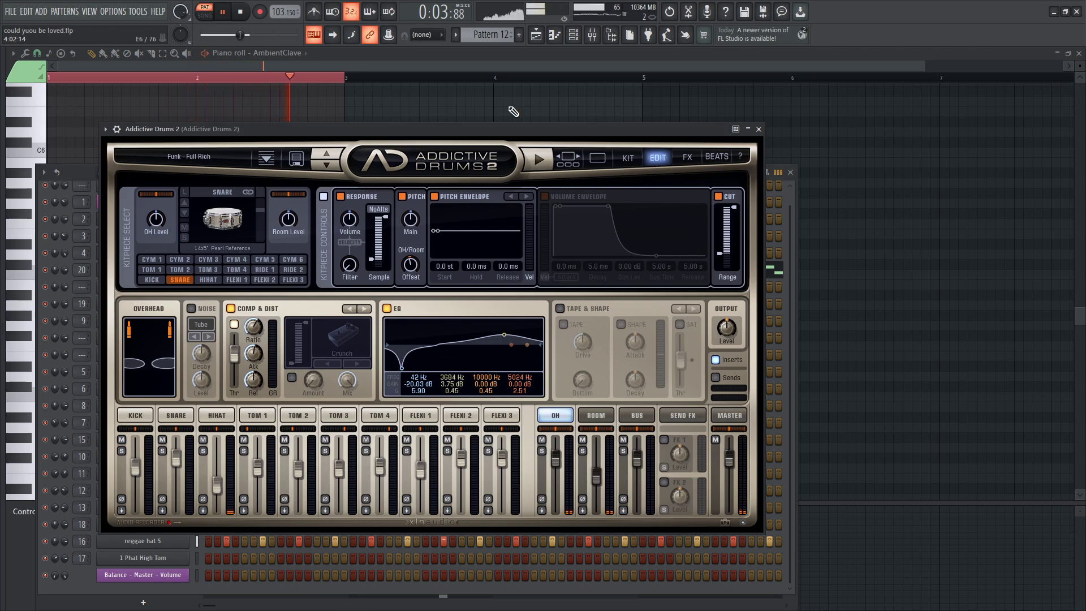
click(572, 35)
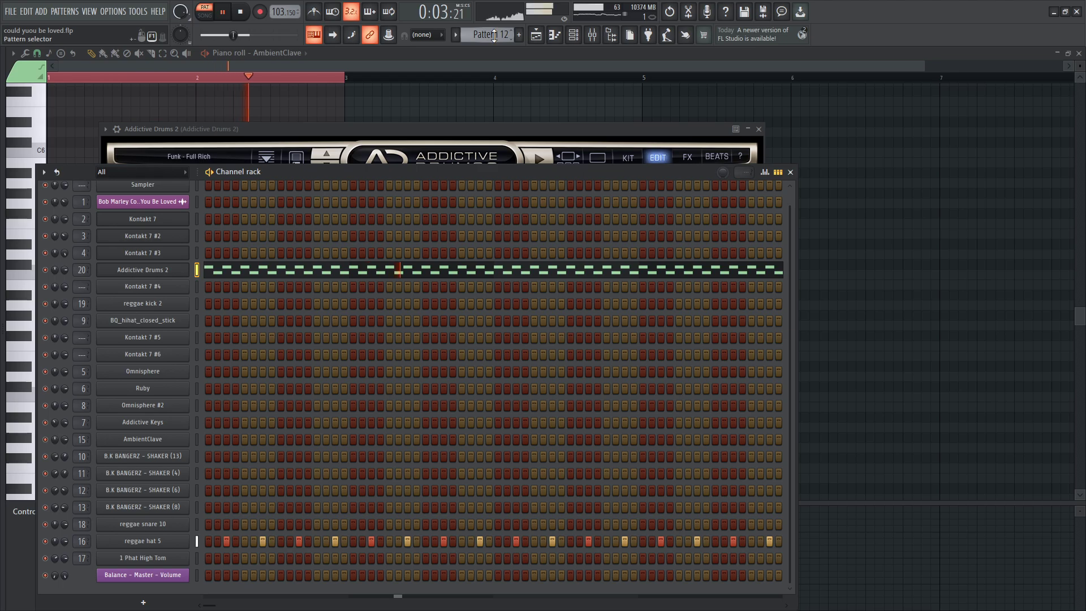
- Switch to Pattern 13 during playback and show the samples of its four B.K BANGERZ shaker channels
scroll(494, 35, down, 1)
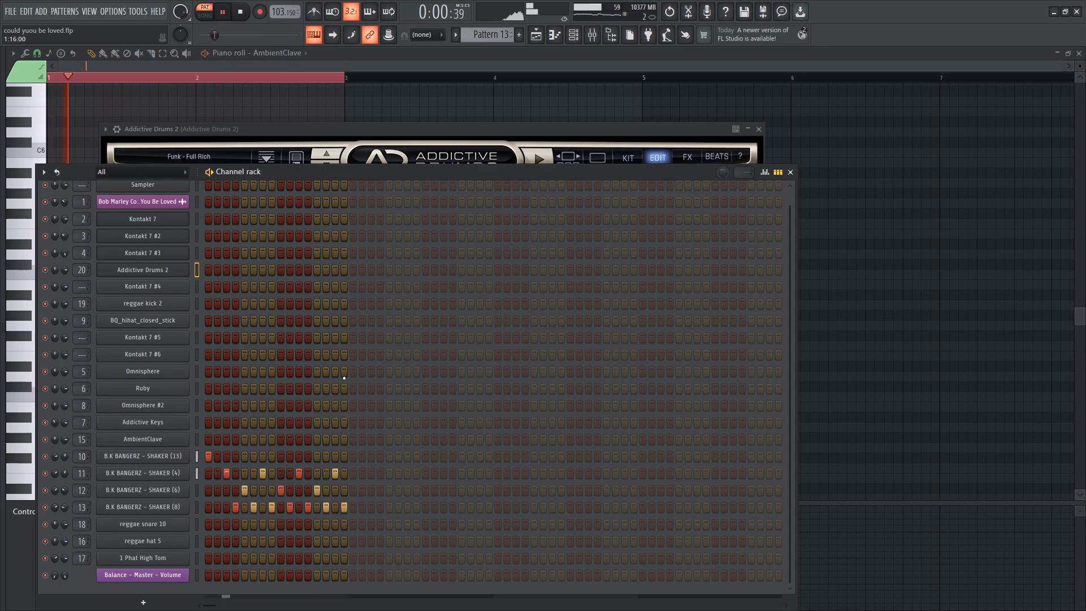
click(172, 461)
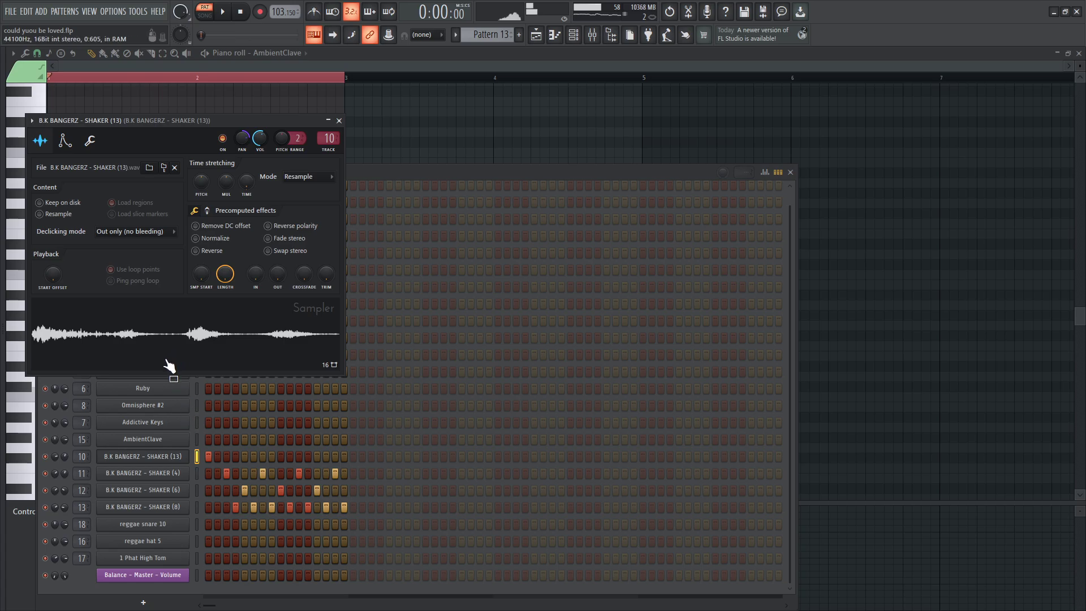
click(138, 466)
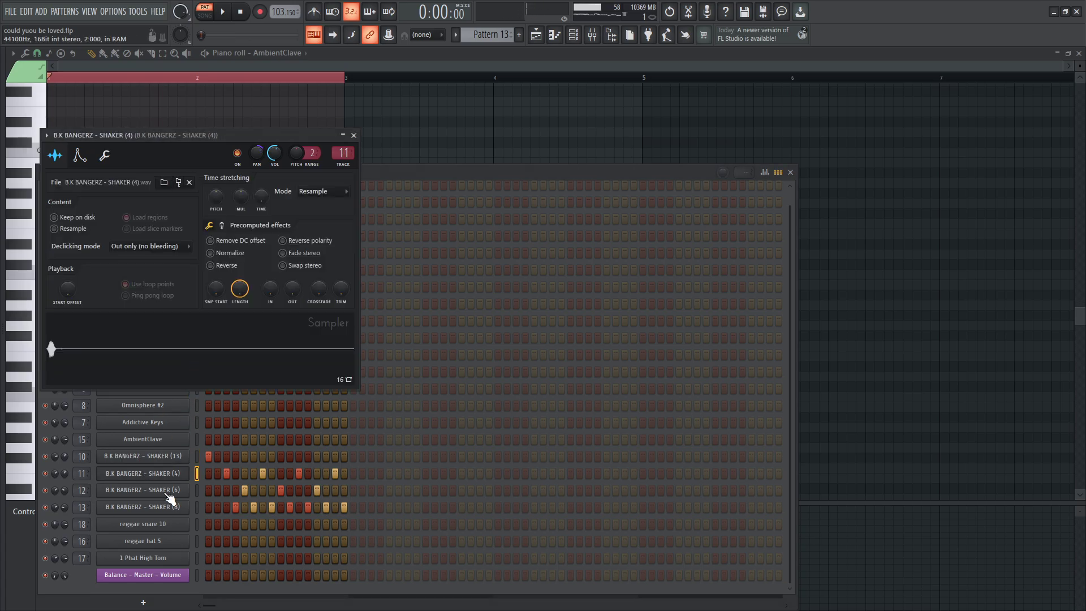
click(170, 491)
click(178, 509)
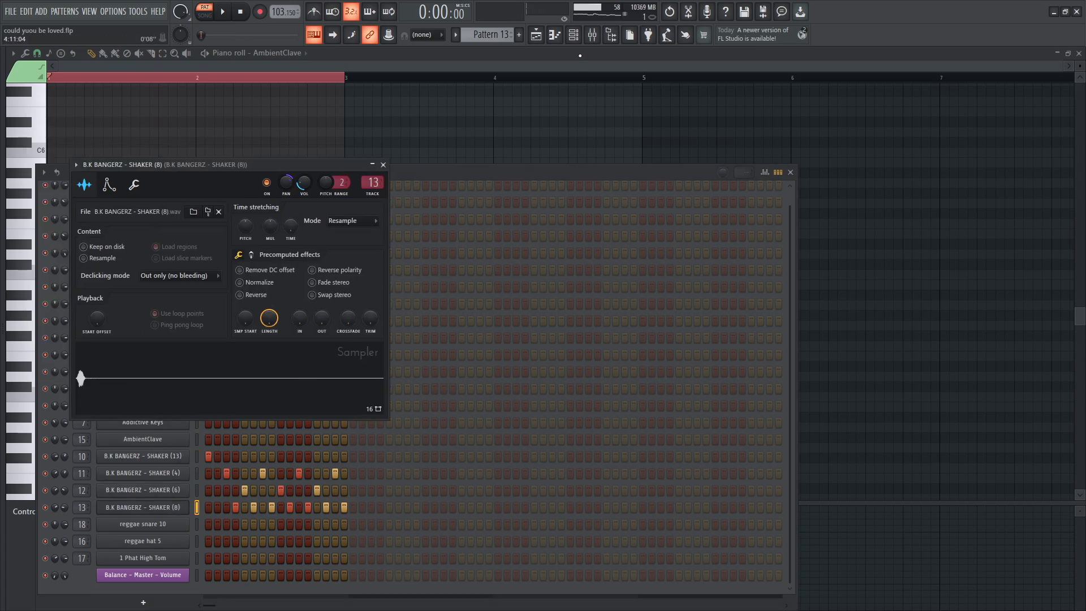
click(517, 166)
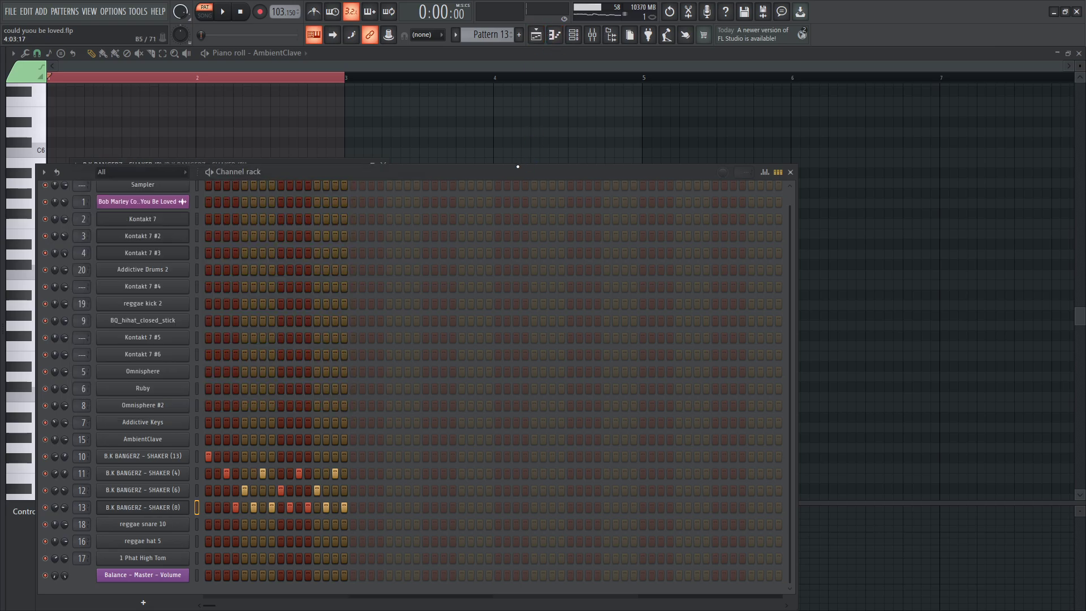
click(573, 35)
- Switch to Pattern 14, examine its reggae snare 10 steps in the channel rack during playback, and check the playlist
scroll(492, 35, down, 1)
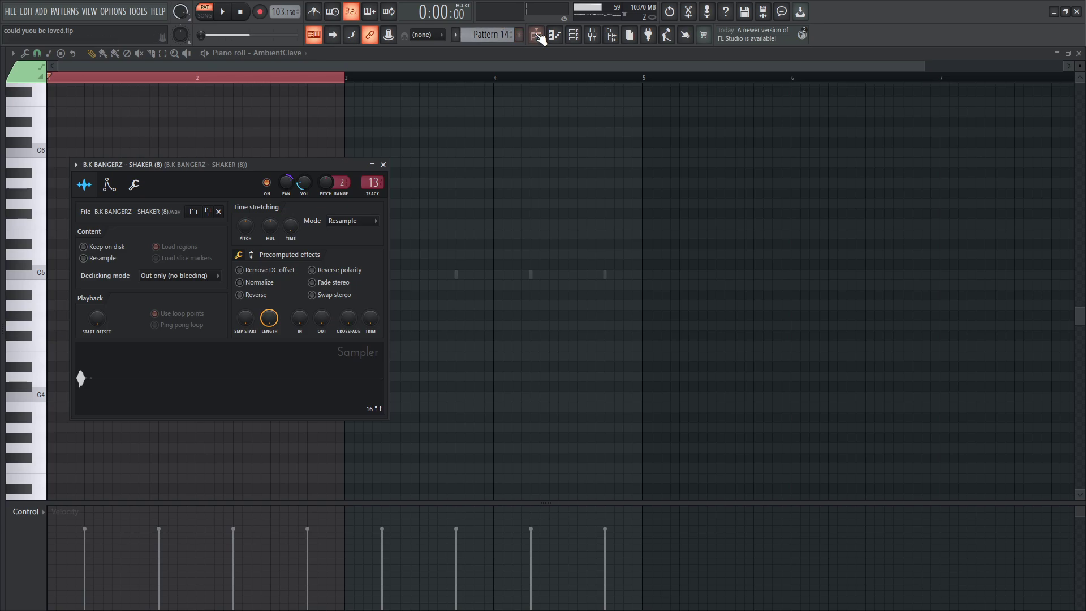
click(573, 35)
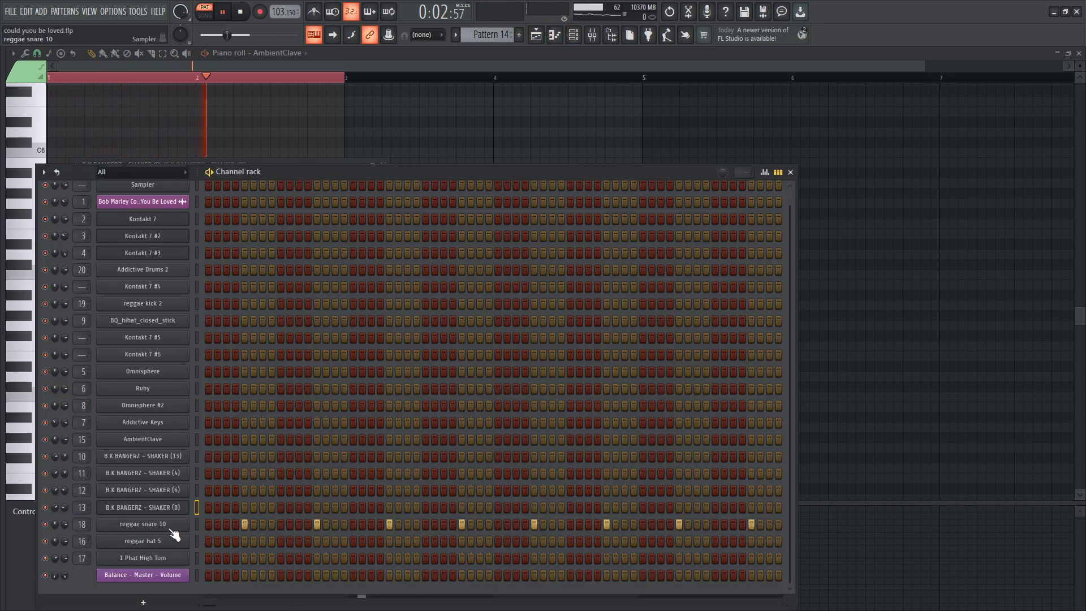
click(546, 43)
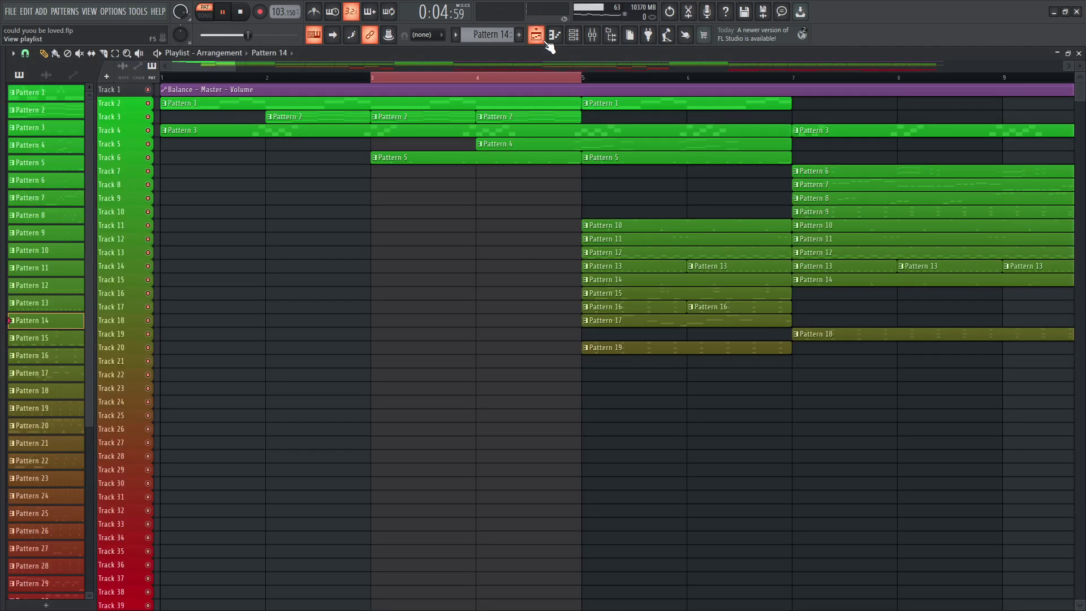
click(547, 44)
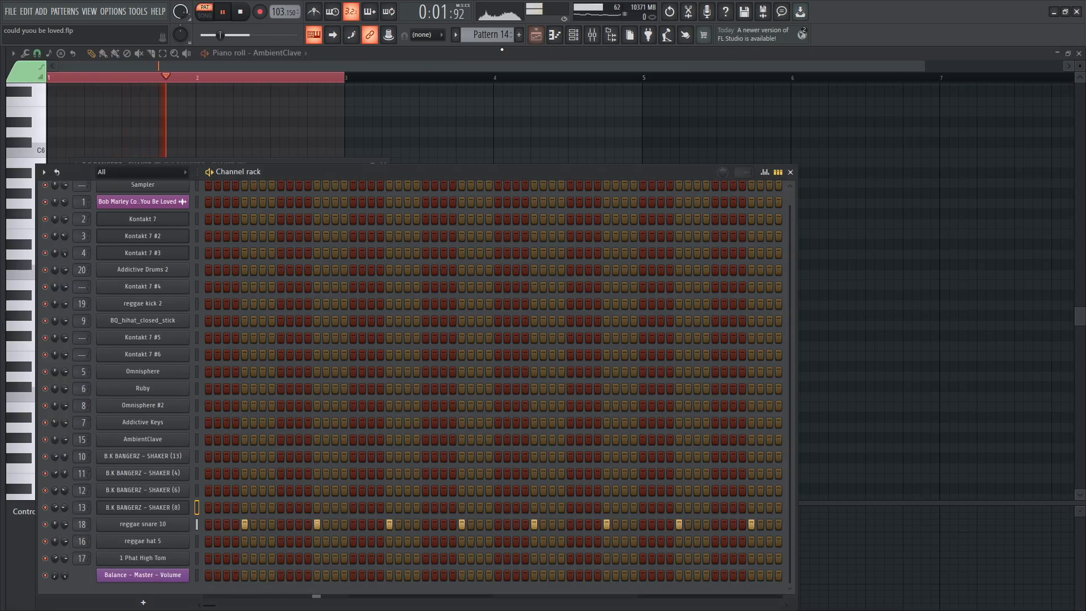
- Switch to Pattern 15, show its Omnisphere Clavinet C patch, and examine its notes in the piano roll during playback
key(KP_Add)
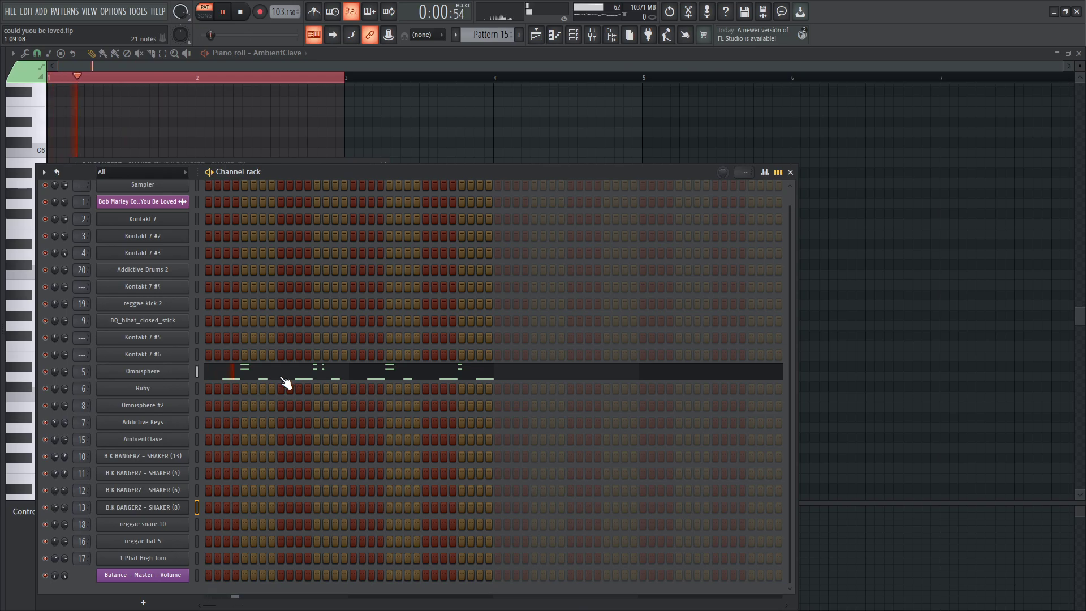
click(168, 376)
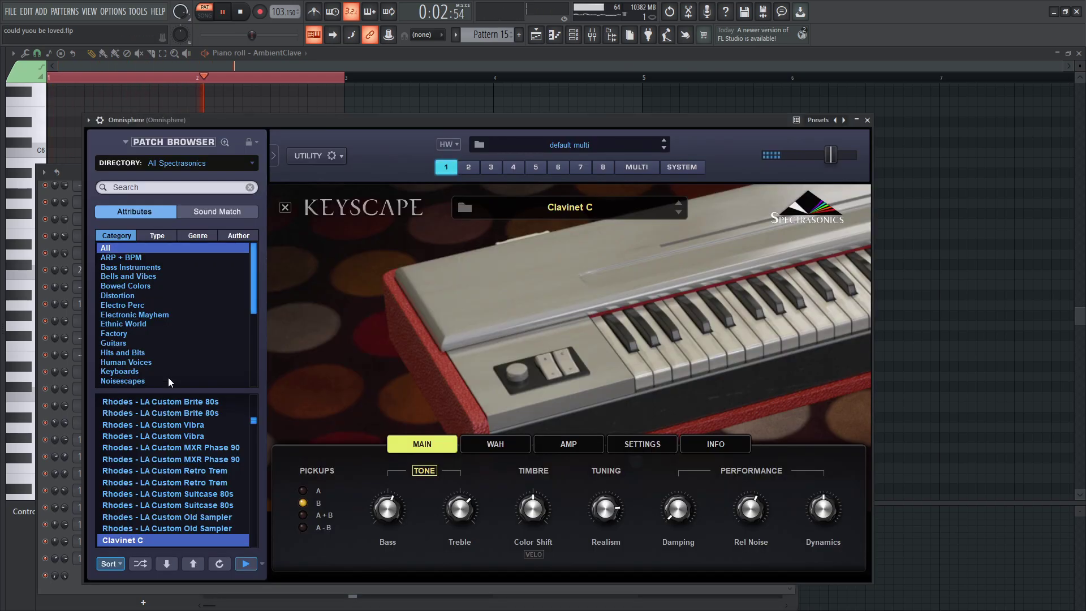
click(591, 34)
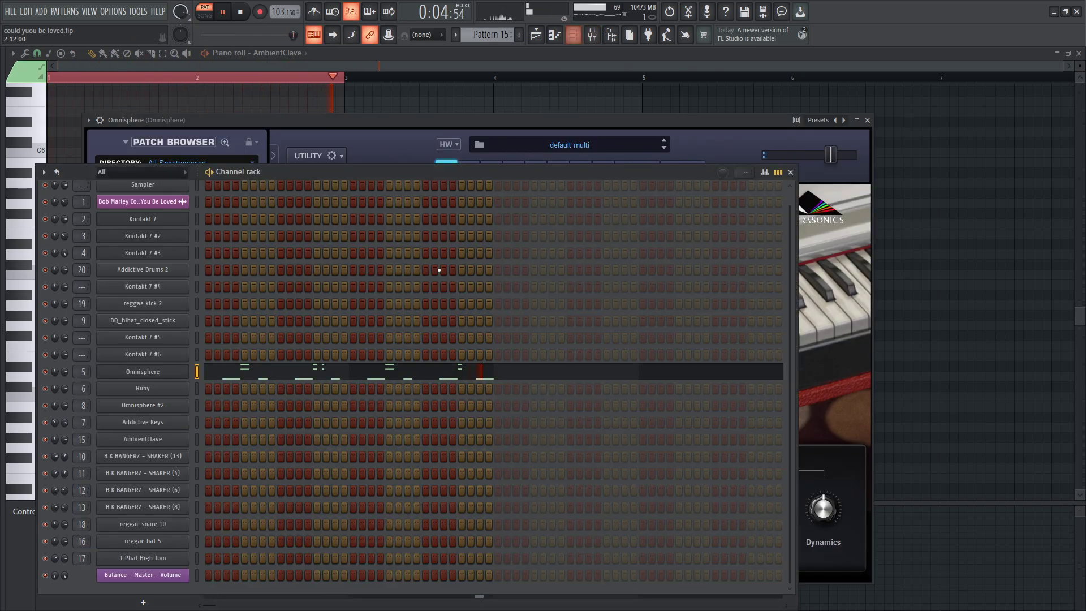
key(F7)
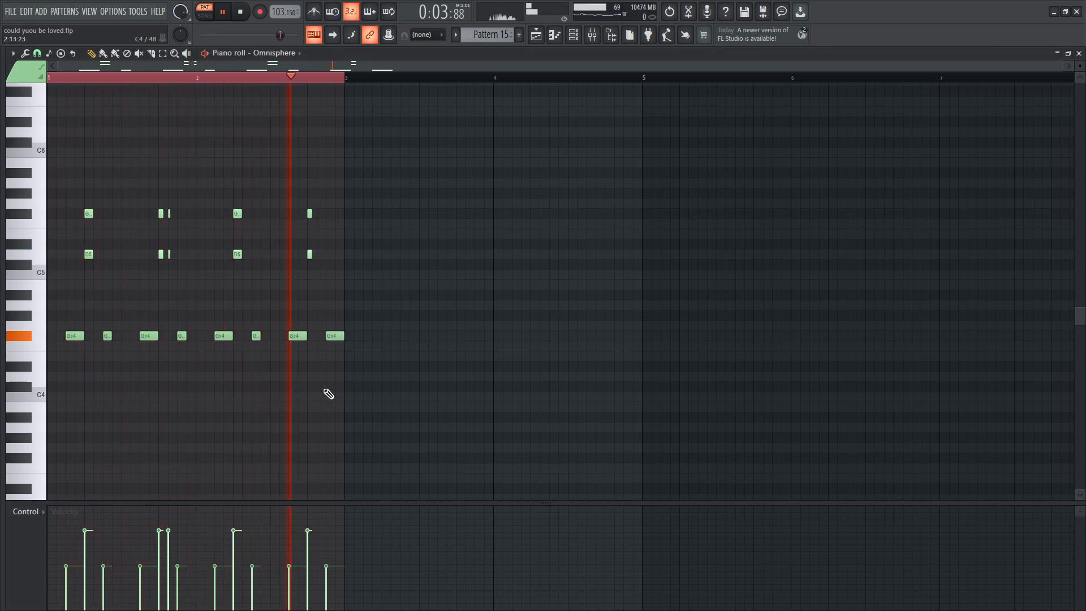
key(space)
- Switch to Pattern 16, play its Omnisphere #2 notes in the piano roll, and show the Smoked Trem-O-Lux patch
click(573, 34)
scroll(481, 34, up, 1)
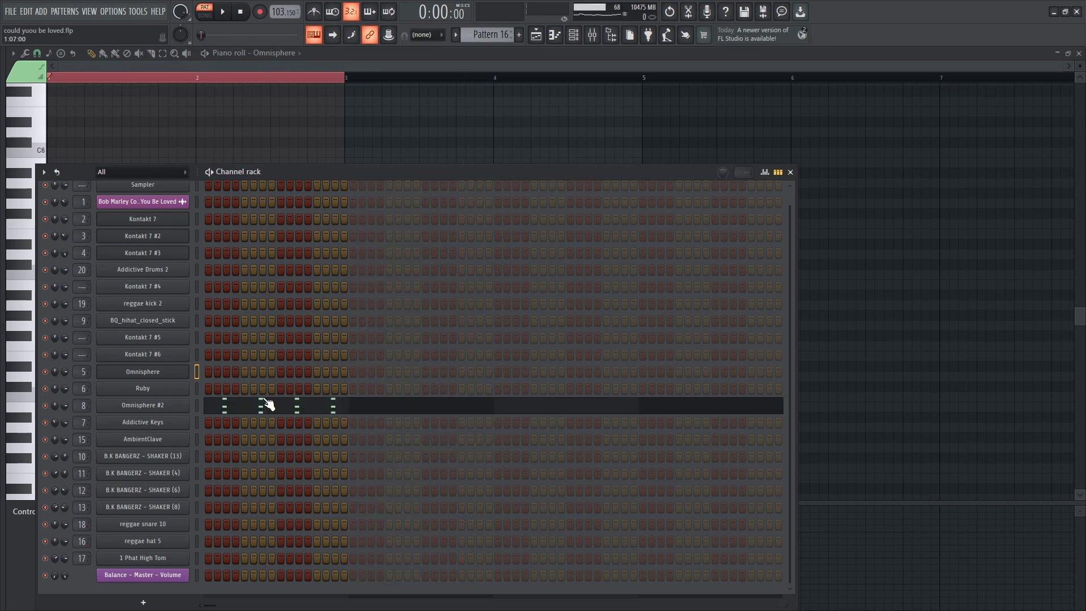
click(260, 412)
key(space)
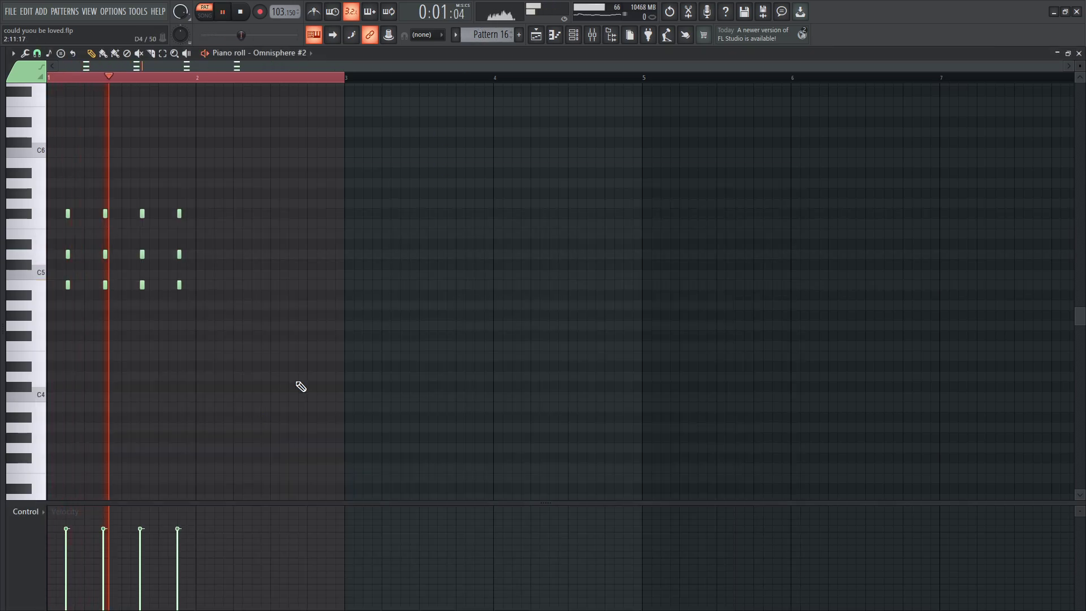
click(538, 36)
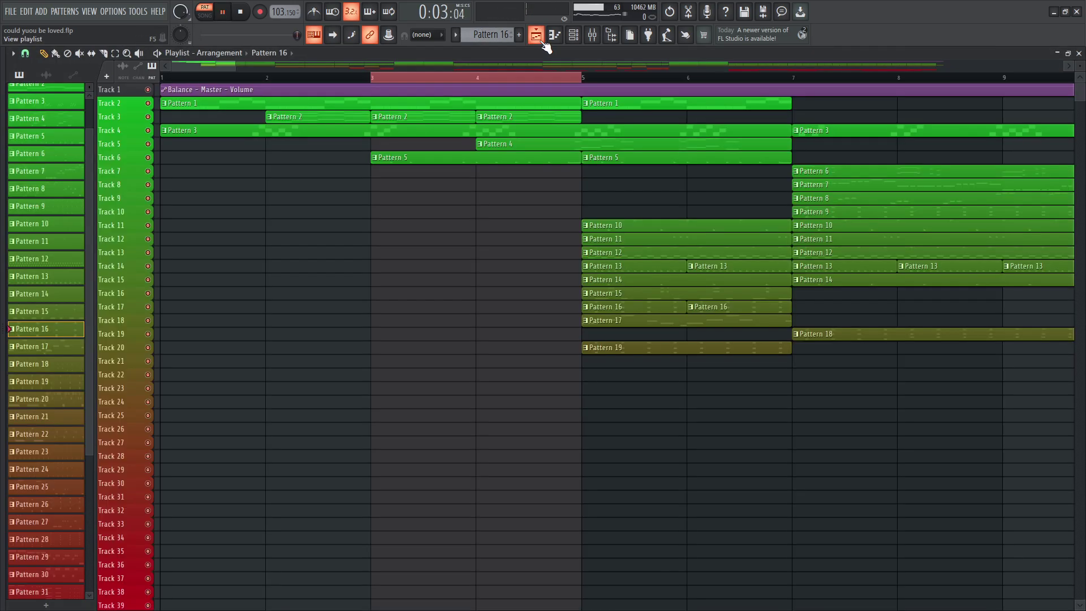
click(537, 36)
click(573, 35)
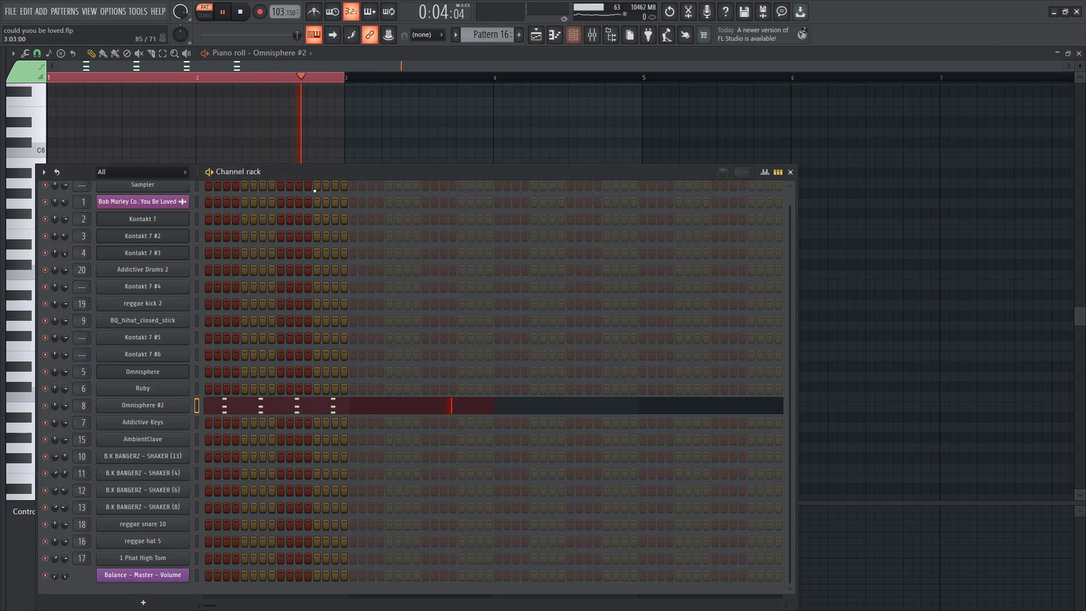
click(151, 406)
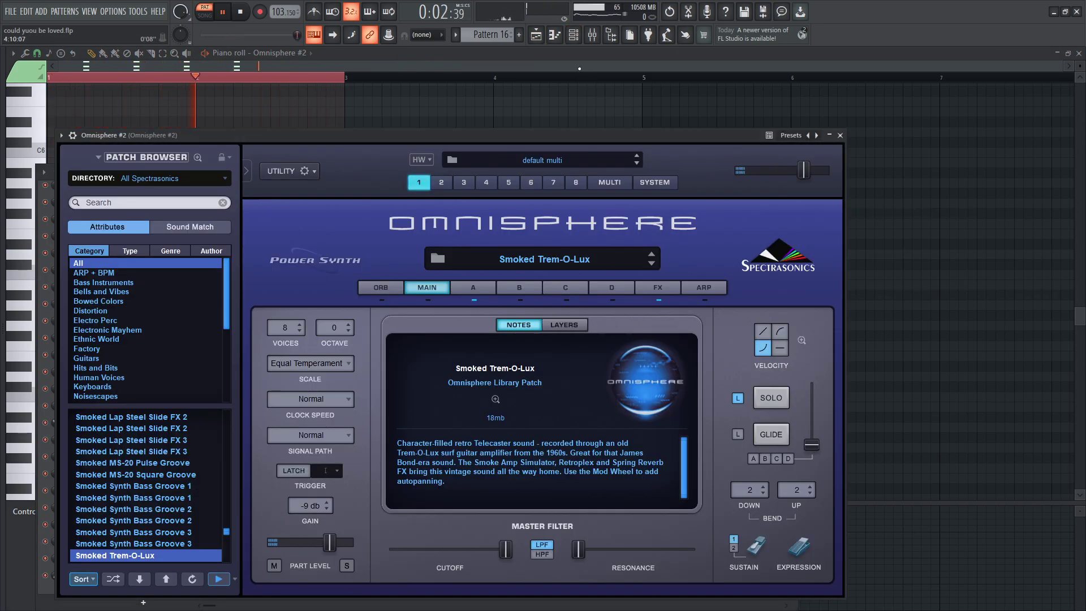
- Switch to Pattern 17, examine its Ruby notes in the piano roll during playback, and stop it
click(537, 36)
key(space)
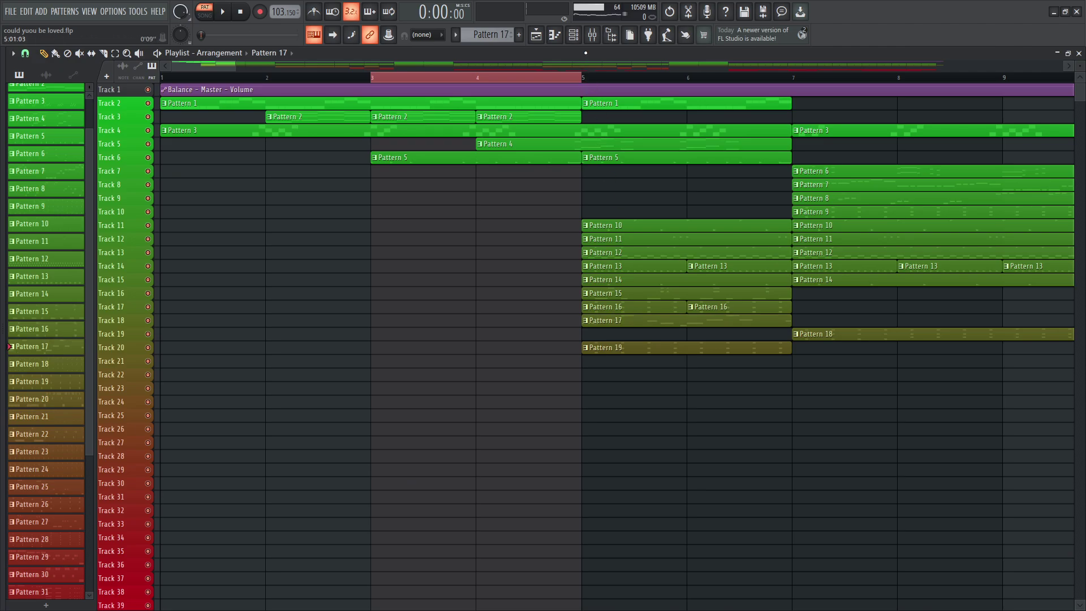
key(space)
click(573, 35)
click(340, 387)
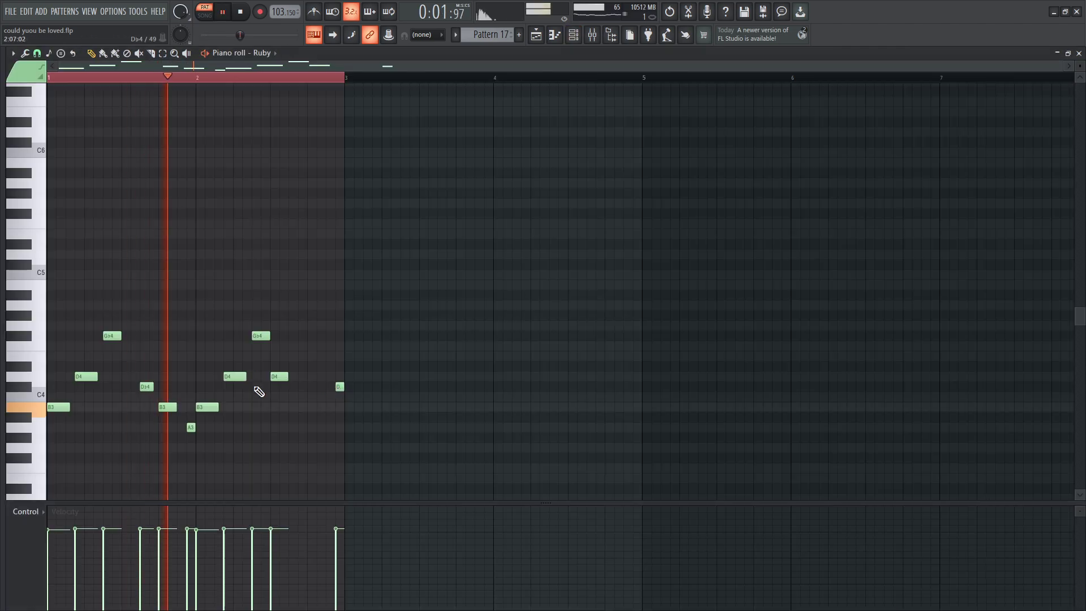
scroll(256, 389, down, 2)
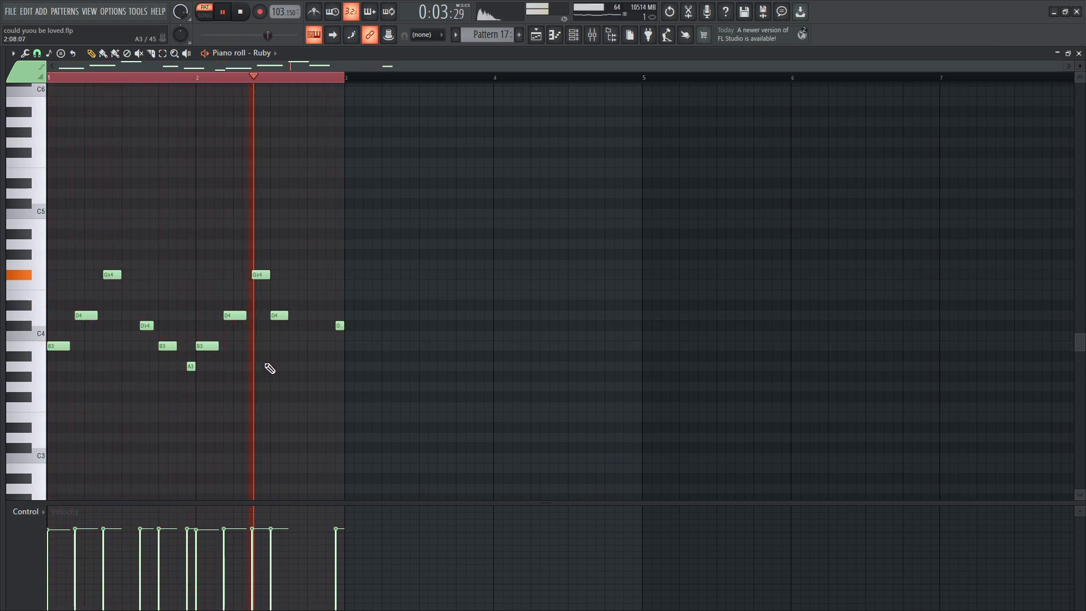
key(space)
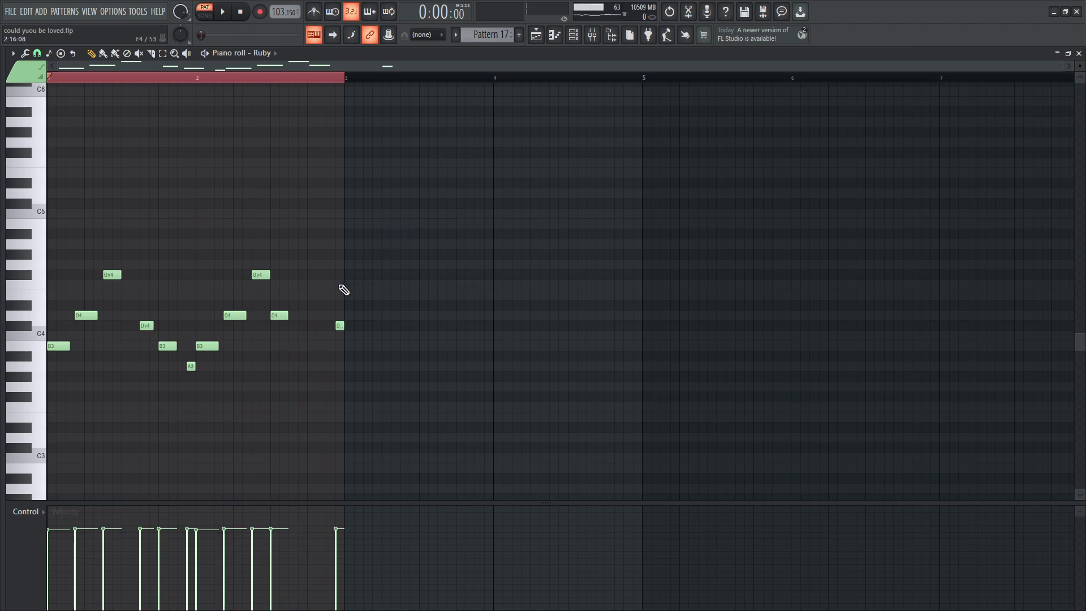
- Try Pattern 17's Ruby notes two octaves higher during playback, and transpose them back down
key(shift+Up)
key(shift+Up)
key(space)
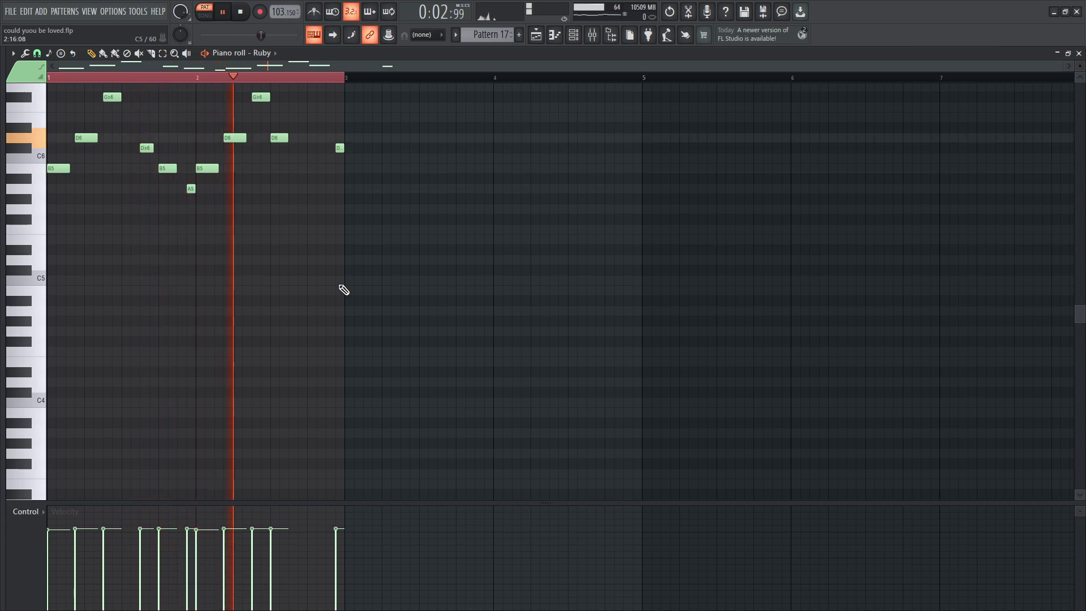
key(shift+Down)
key(shift+Down)
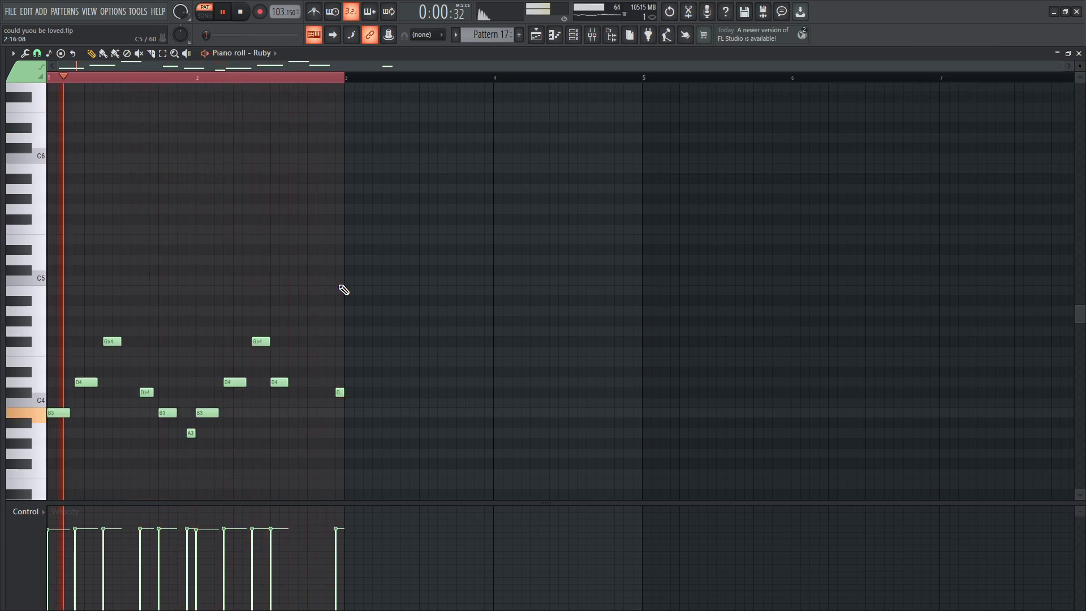
- Switch to Pattern 19, examine its Addictive Keys notes in the piano roll during playback, and show the Studio Grand instrument
click(573, 34)
click(535, 35)
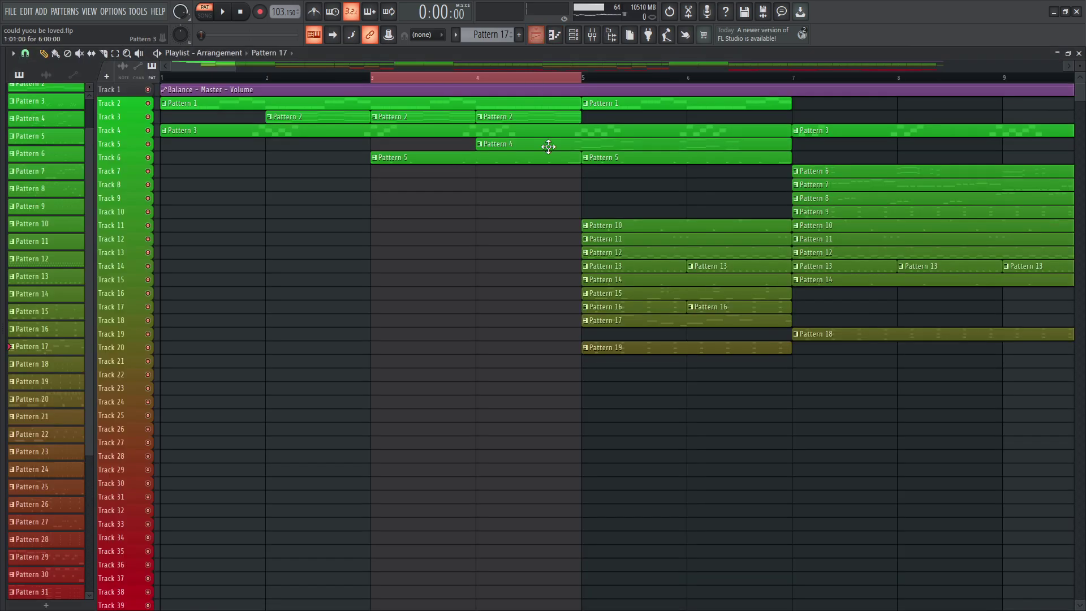
click(575, 36)
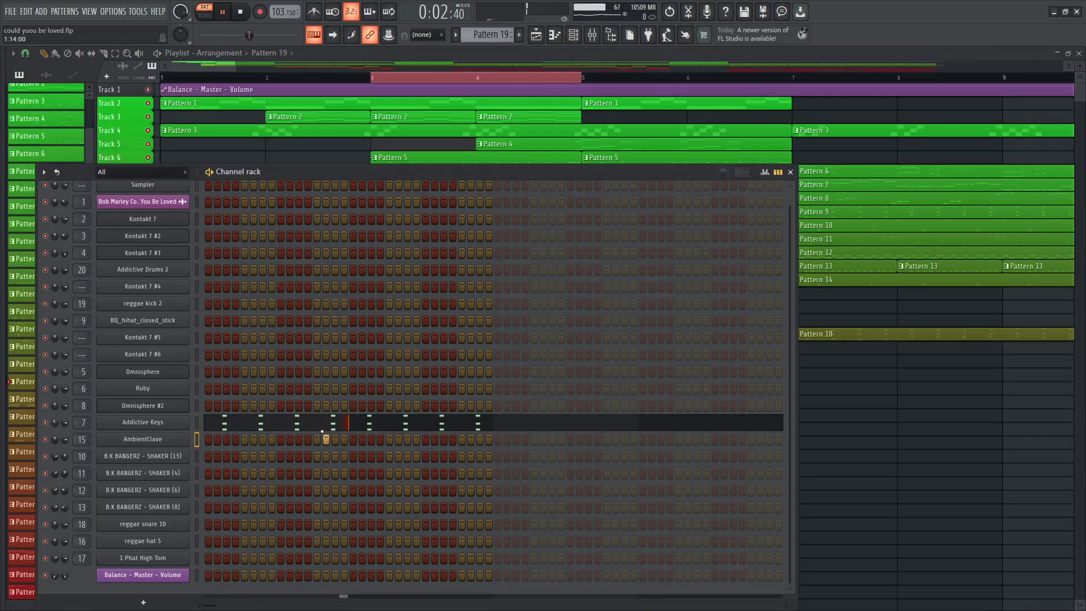
click(329, 428)
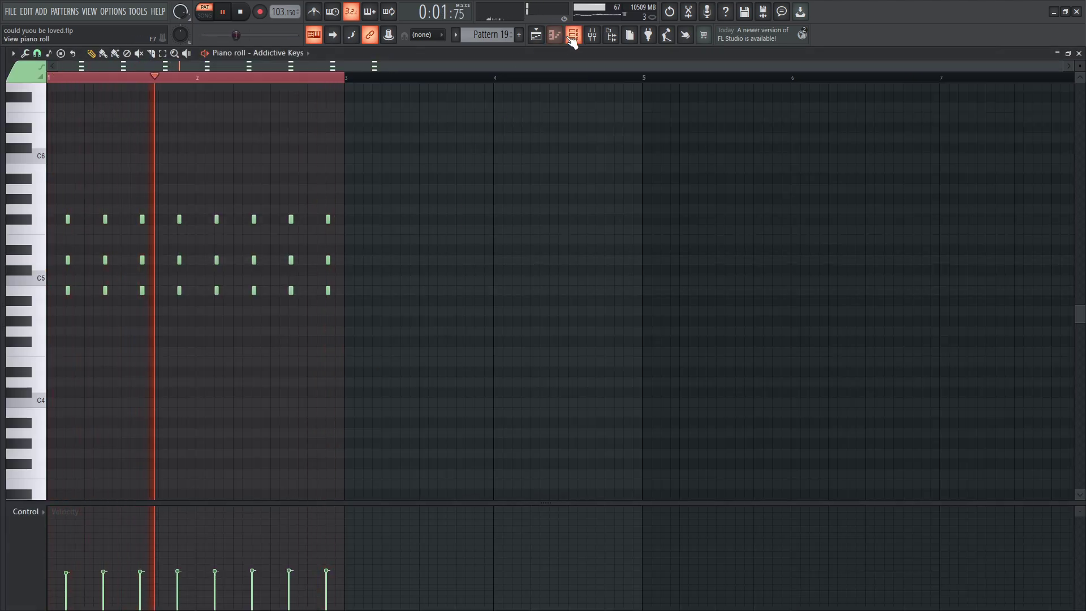
key(F6)
key(space)
click(182, 432)
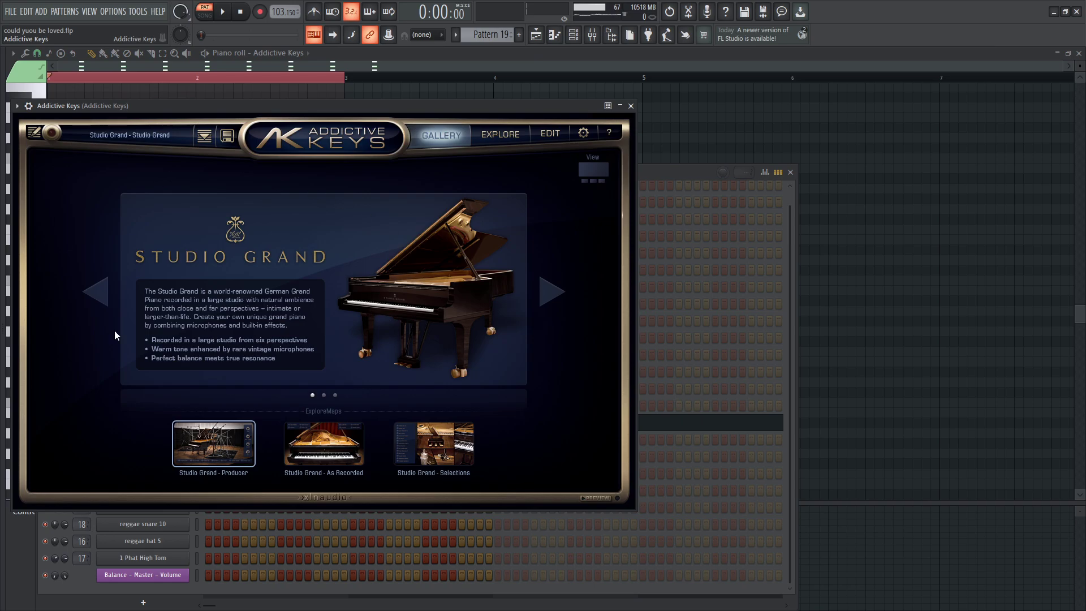
- Play the arrangement in song mode with bars 3 to 6 selected, and narrow the playback selection to bars 5 and 6
click(537, 35)
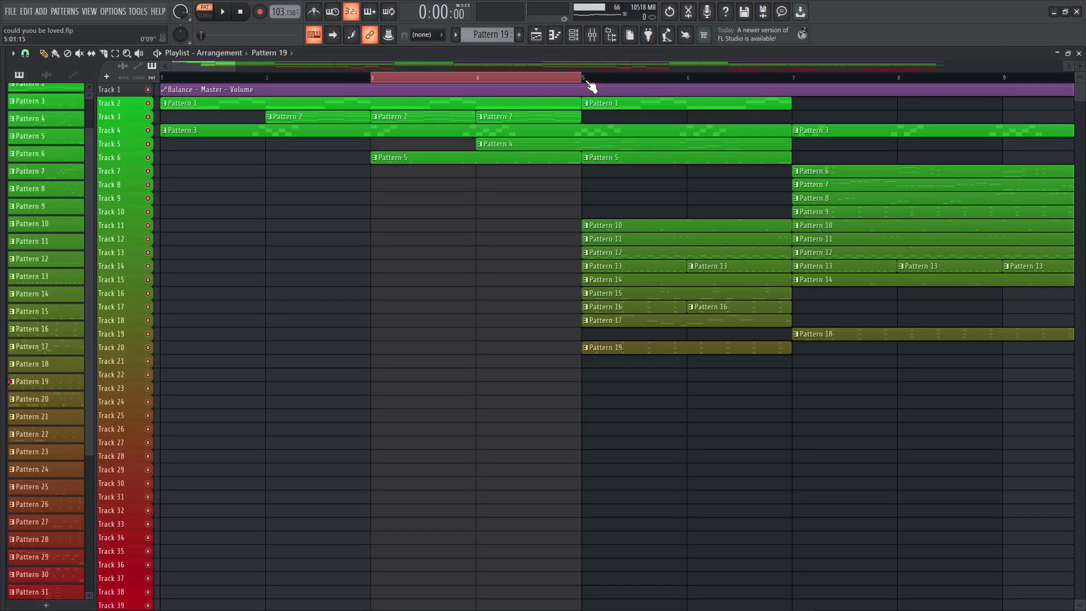
drag(588, 83, 760, 89)
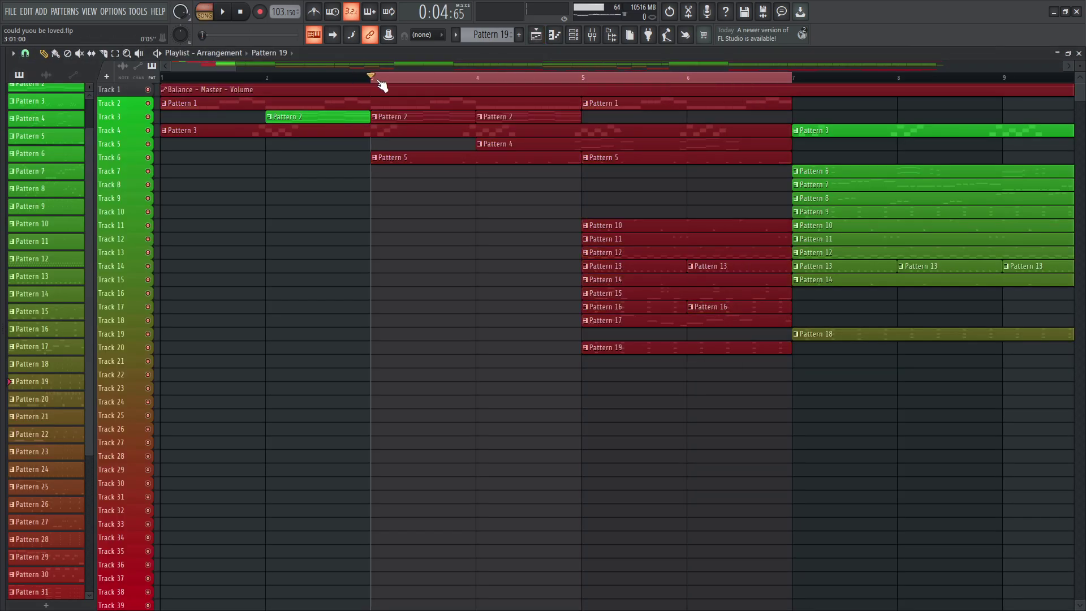
key(space)
click(388, 243)
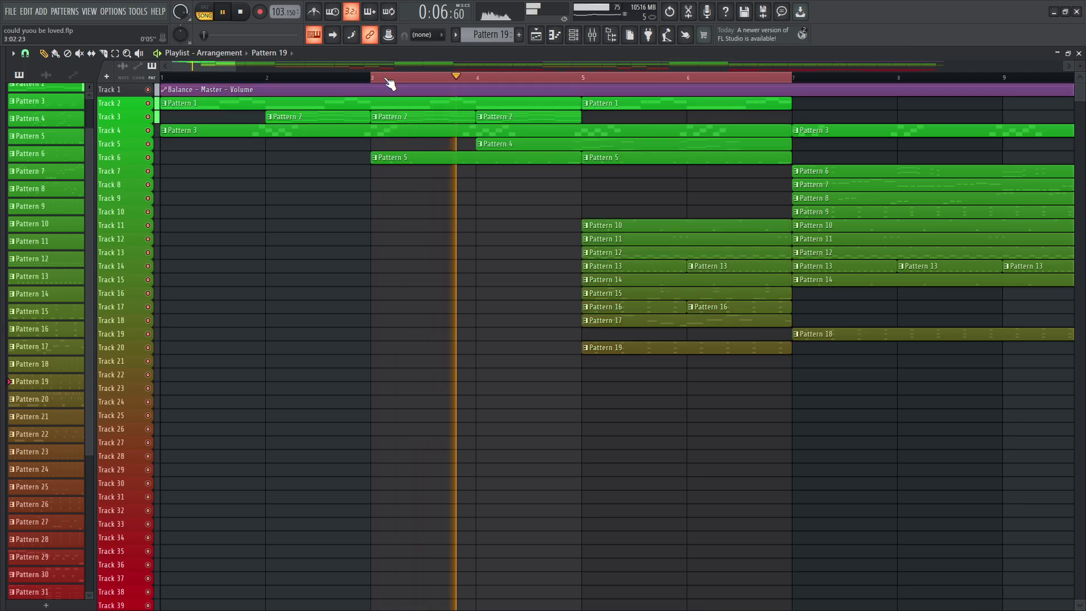
drag(390, 84, 581, 85)
click(526, 219)
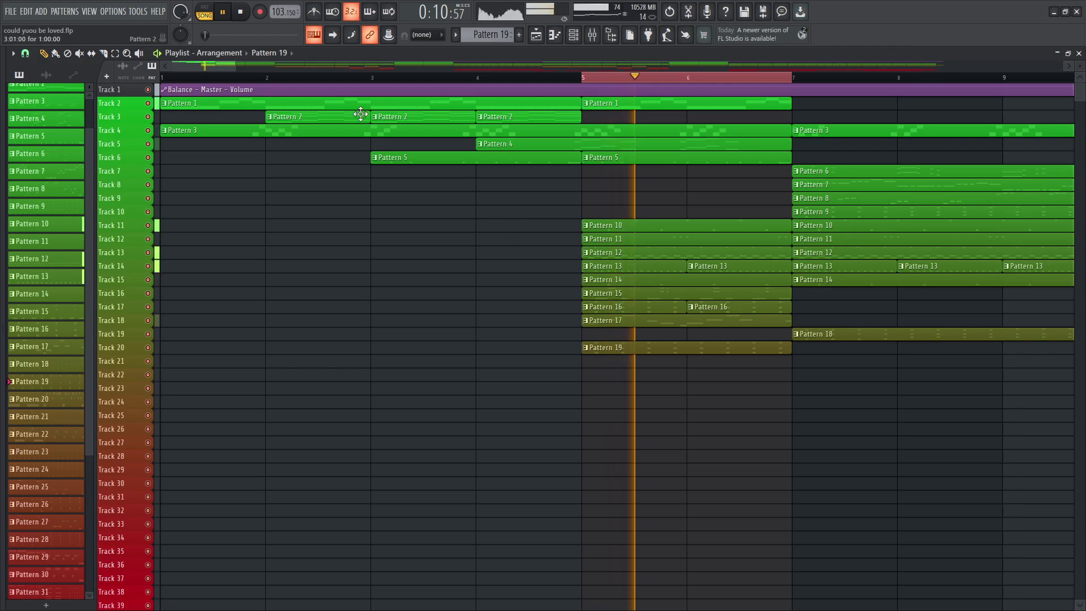
- Switch to Pattern 6 in pattern mode and show its Omnisphere Clavinet C patch from the channel rack
scroll(398, 273, right, 5)
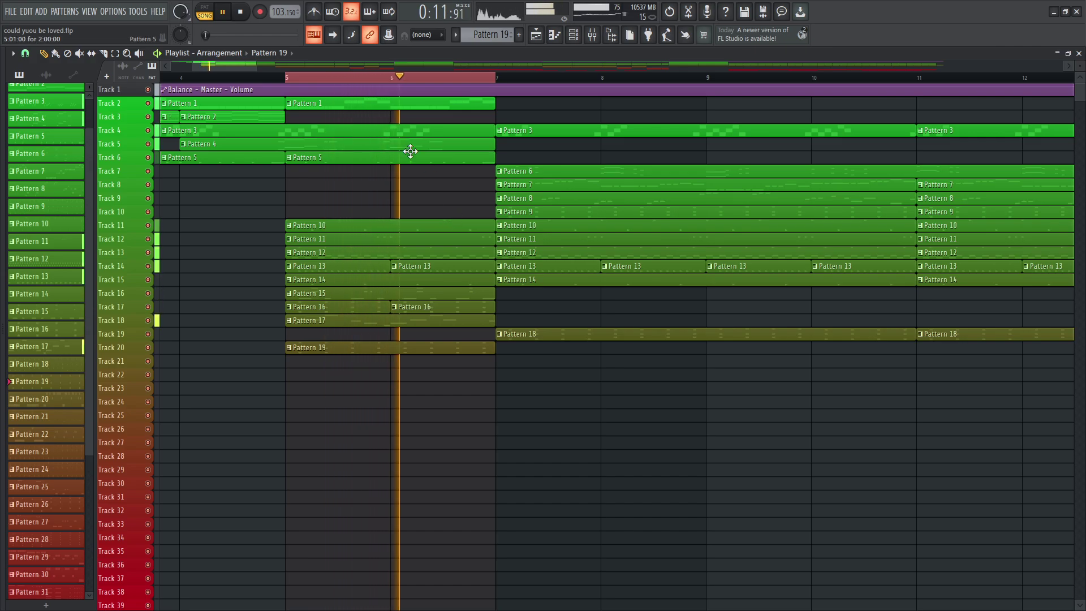
click(570, 173)
click(218, 12)
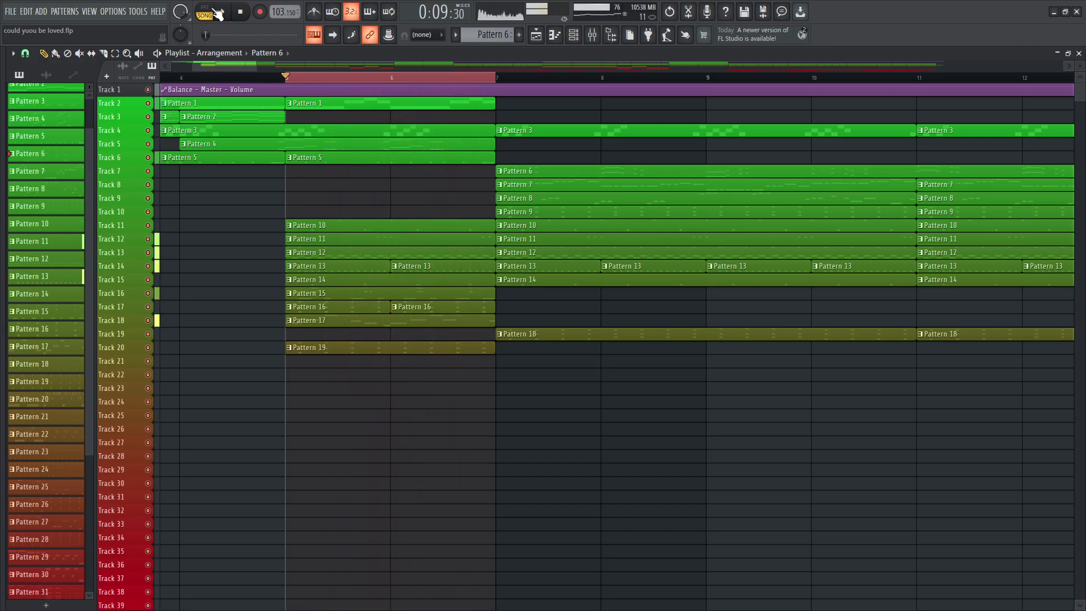
click(574, 35)
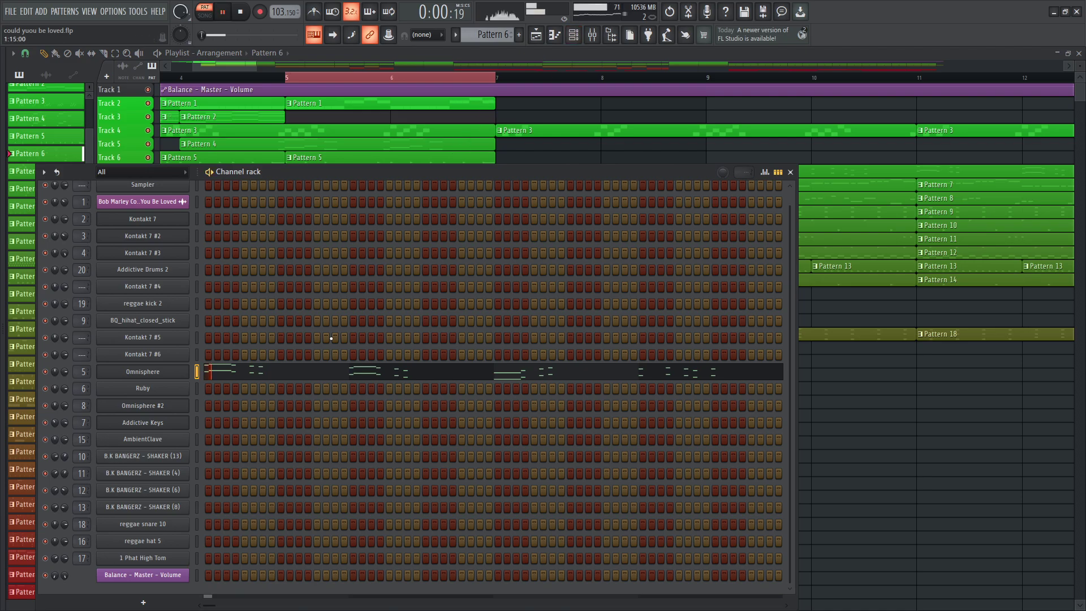
click(173, 374)
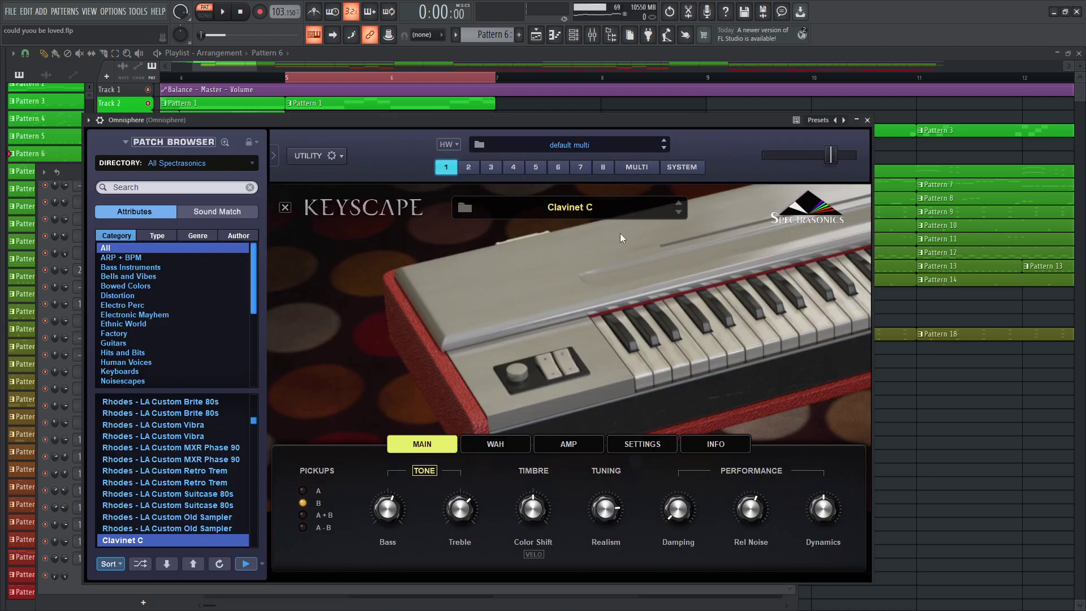
- Clear the piano roll's time selection, examine Pattern 6's full Omnisphere notes during playback, and stop it
key(F6)
click(456, 375)
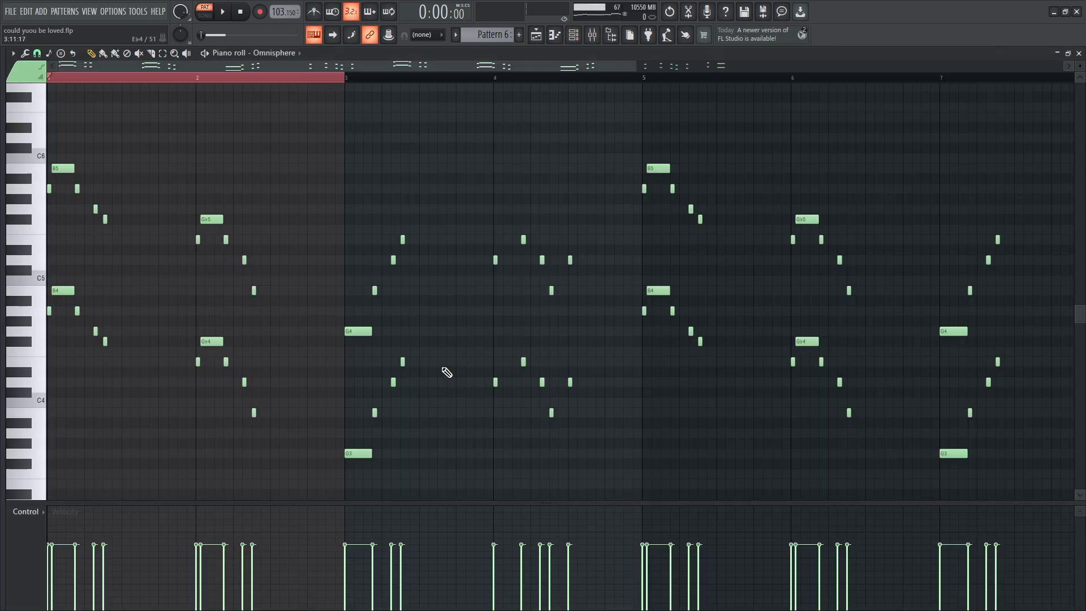
drag(290, 82, 49, 77)
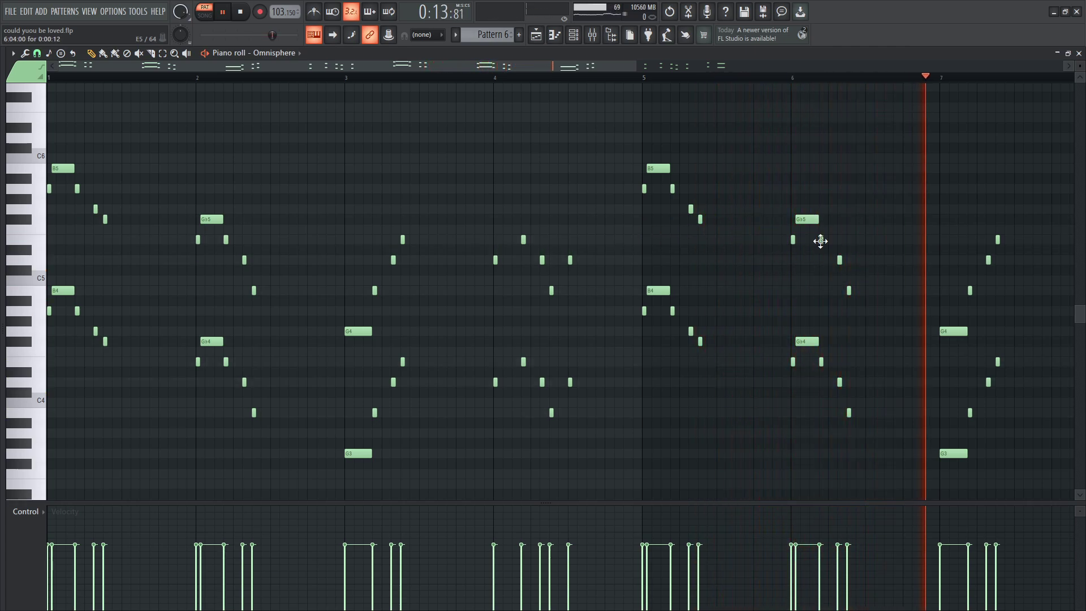
scroll(830, 87, down, 2)
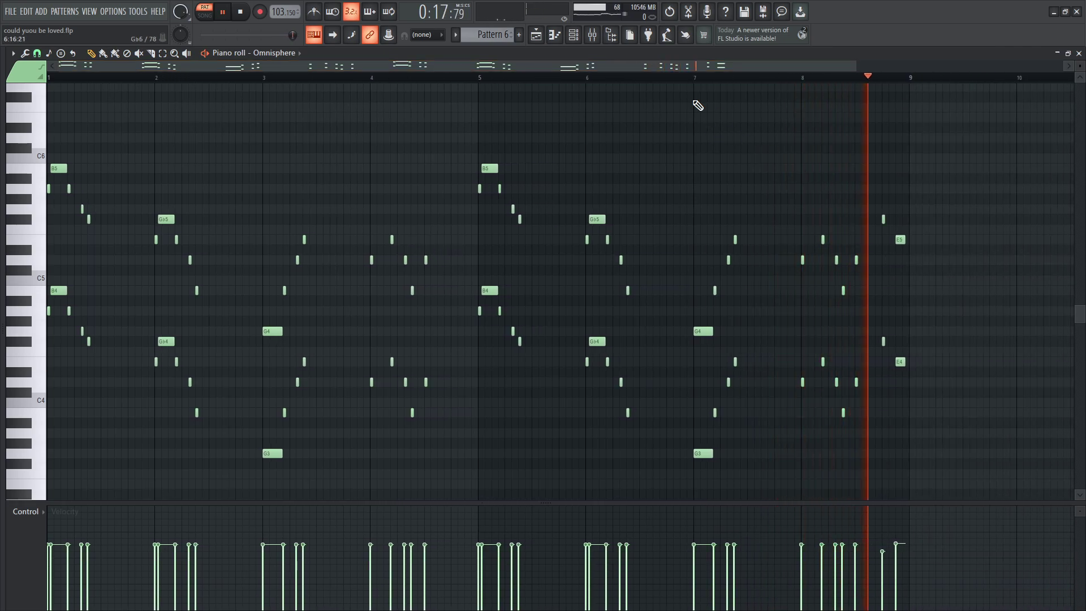
key(space)
- Select bars 7 to 10 in the playlist timeline and switch to song mode
click(535, 35)
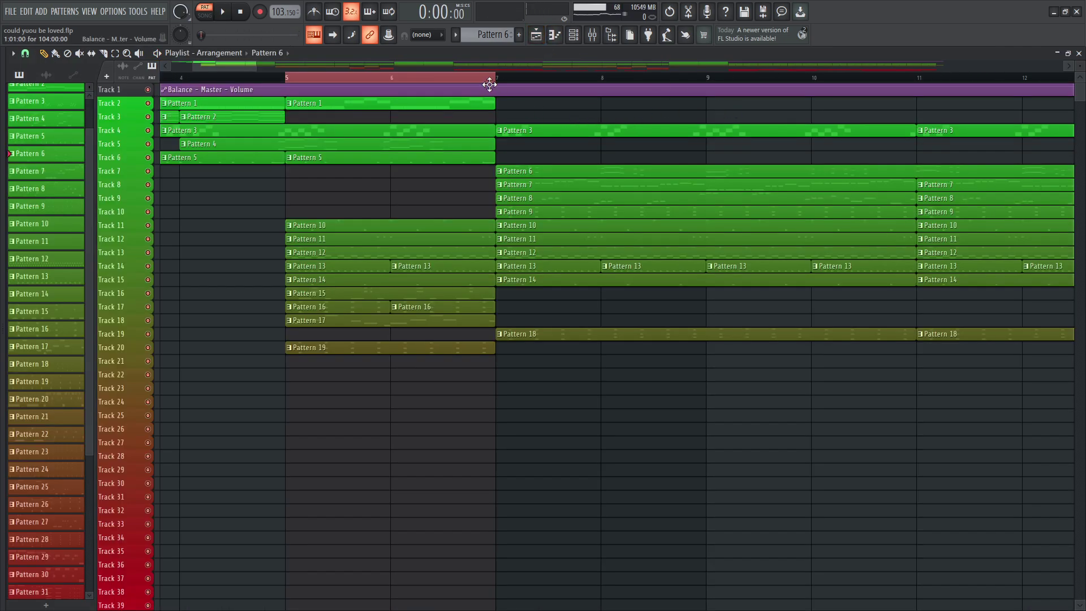
drag(460, 84, 880, 91)
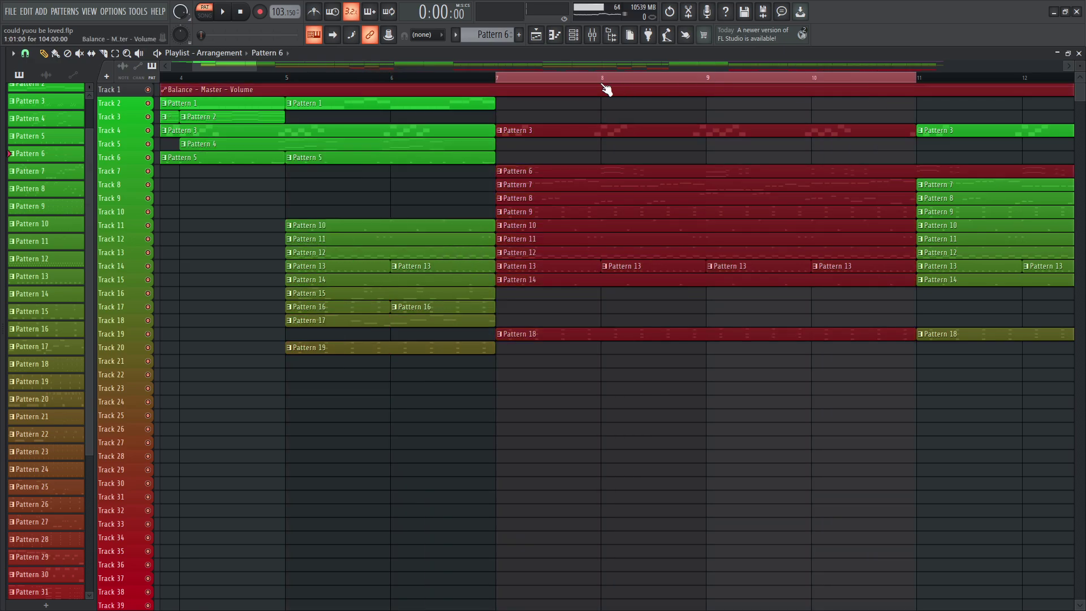
key(l)
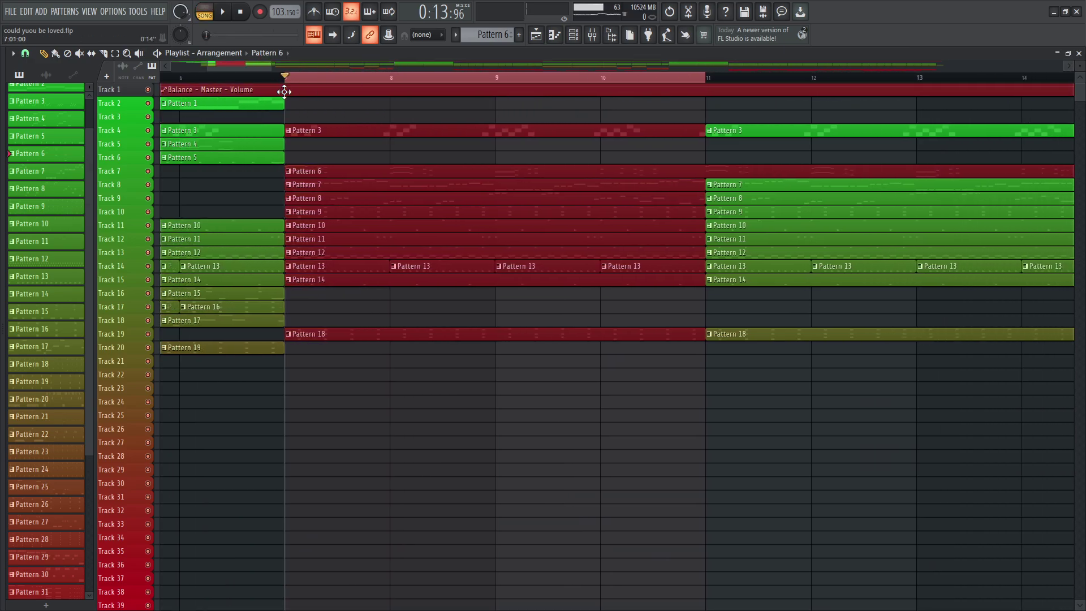
- Switch to Pattern 7, examine its Kontakt 7 notes in the piano roll during playback, and return to the playlist
double_click(317, 184)
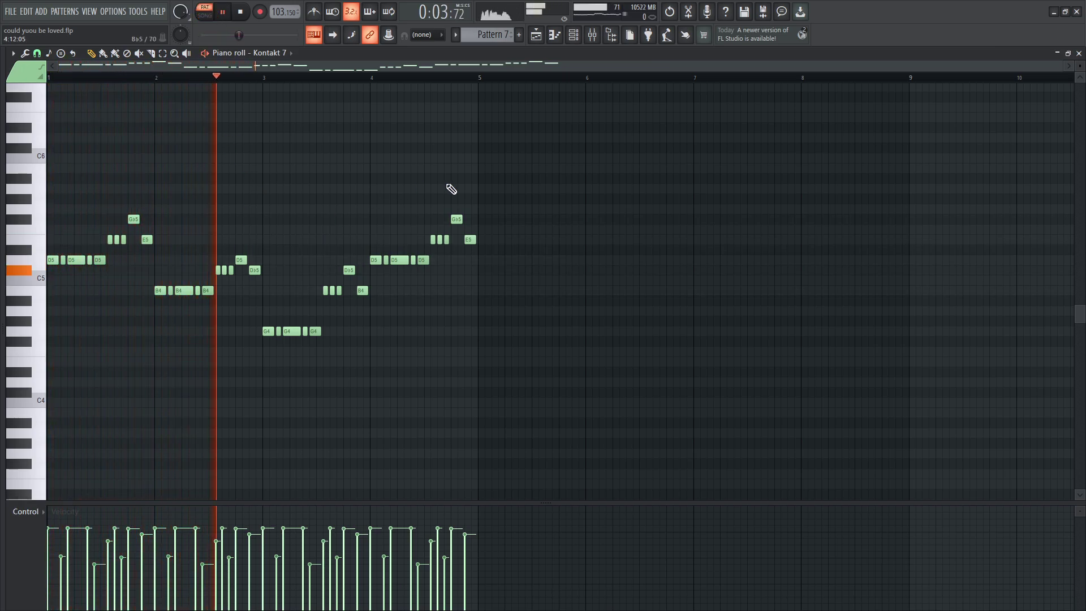
click(573, 34)
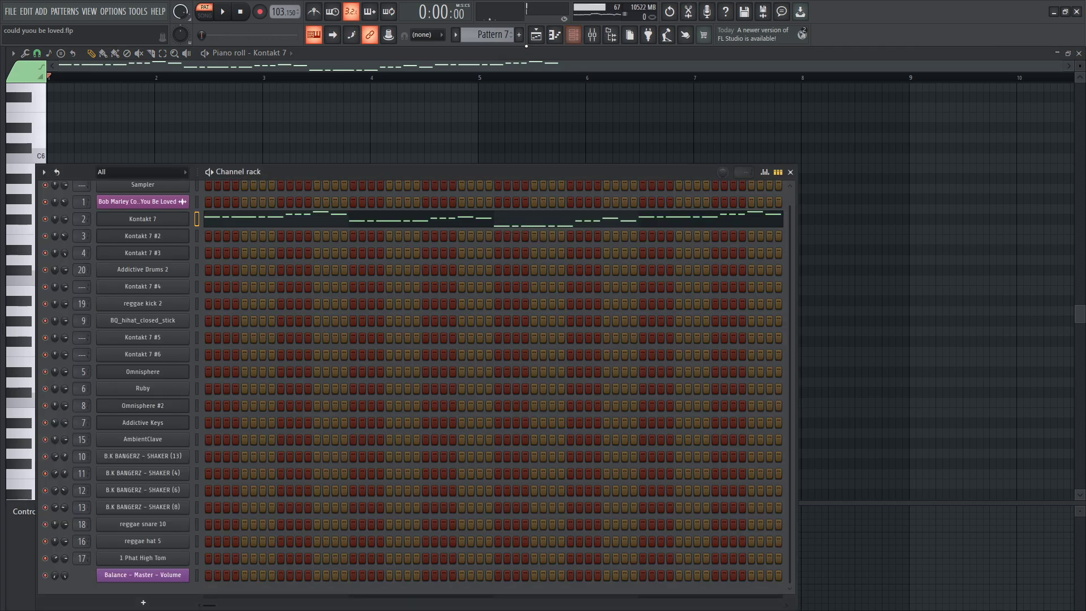
click(536, 34)
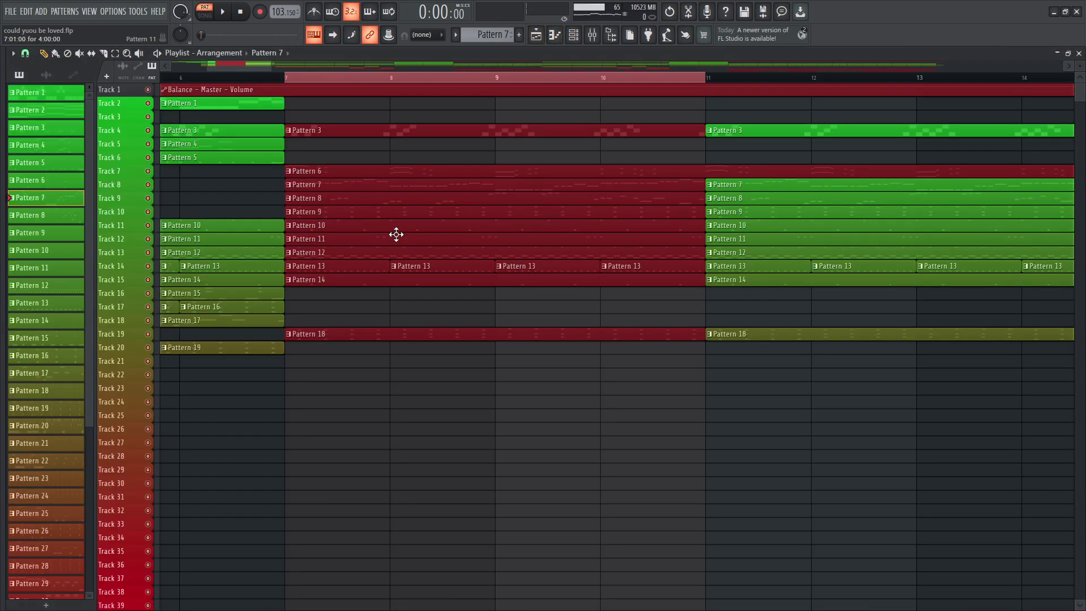
- Switch to Pattern 8, examine its Ruby notes in the piano roll during playback, and stop it
double_click(357, 200)
key(space)
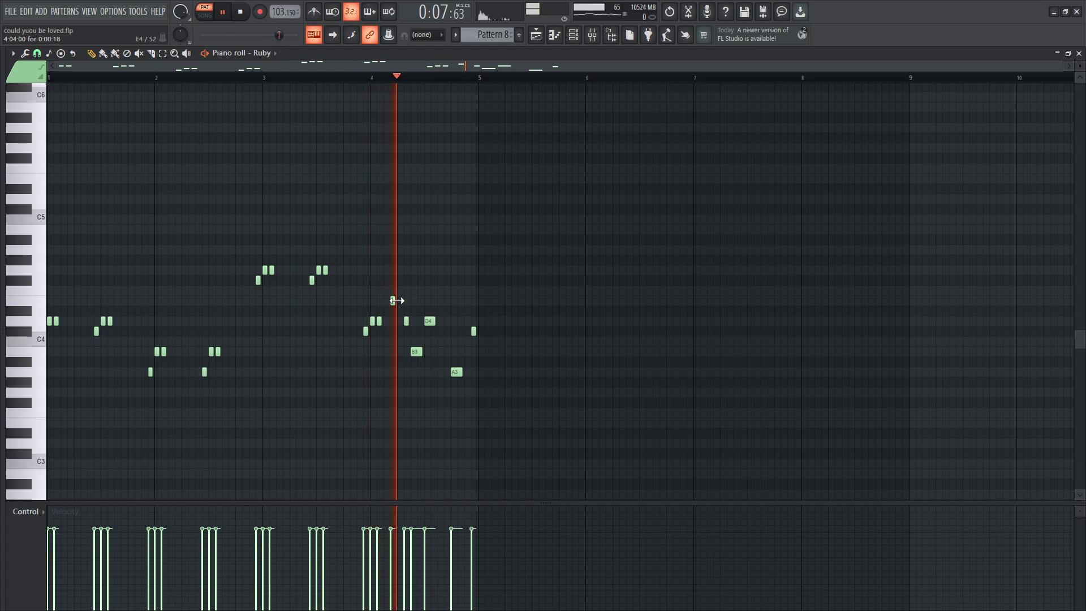
key(space)
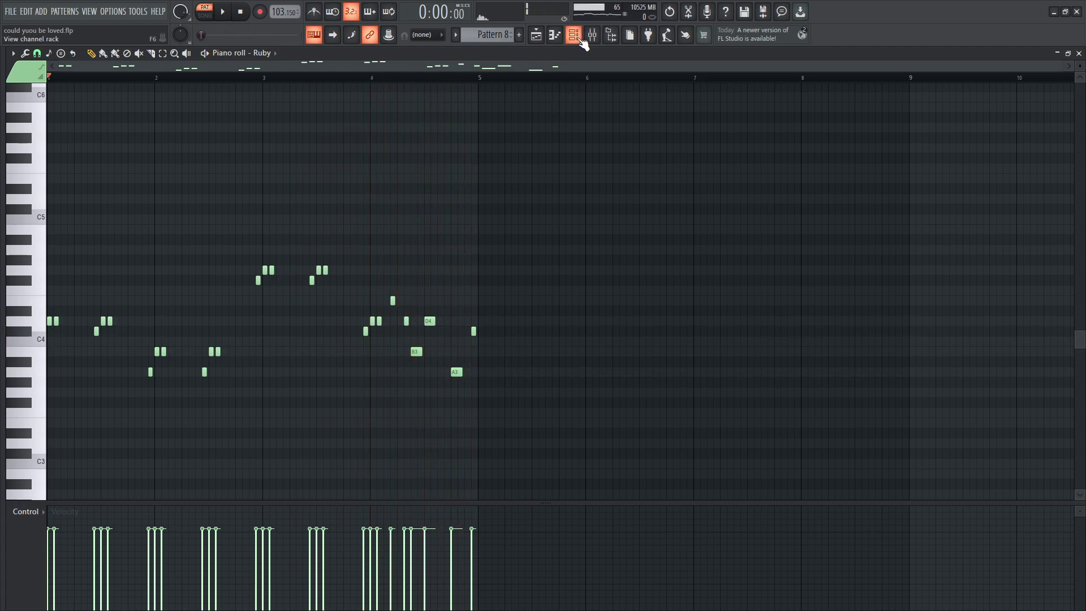
- Switch to Pattern 9, examine its Omnisphere #2 notes in the piano roll during playback, and stop it
click(572, 35)
scroll(474, 35, down, 1)
key(space)
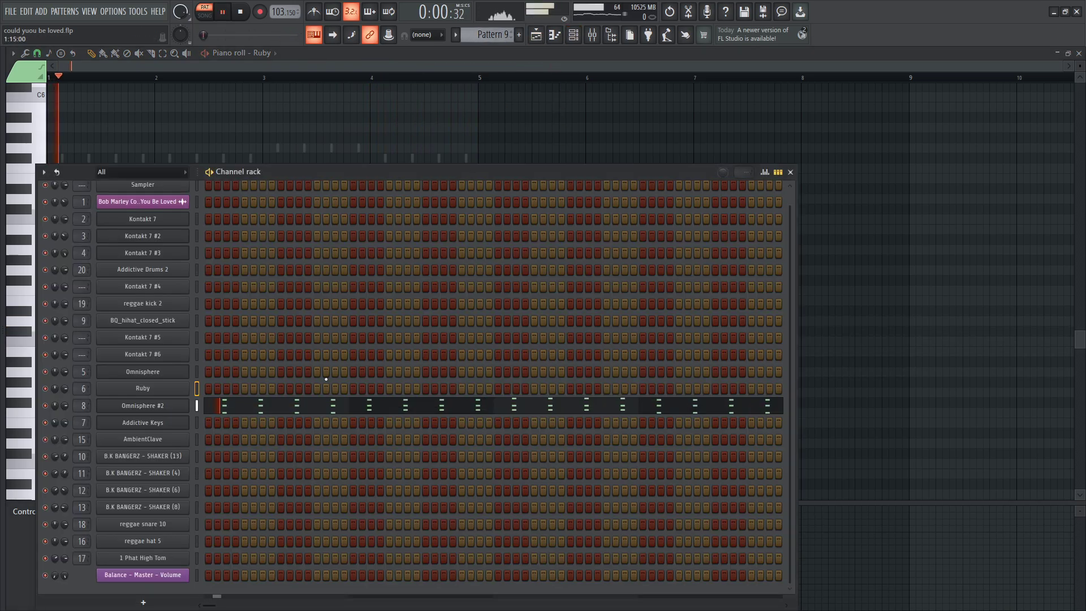
key(F6)
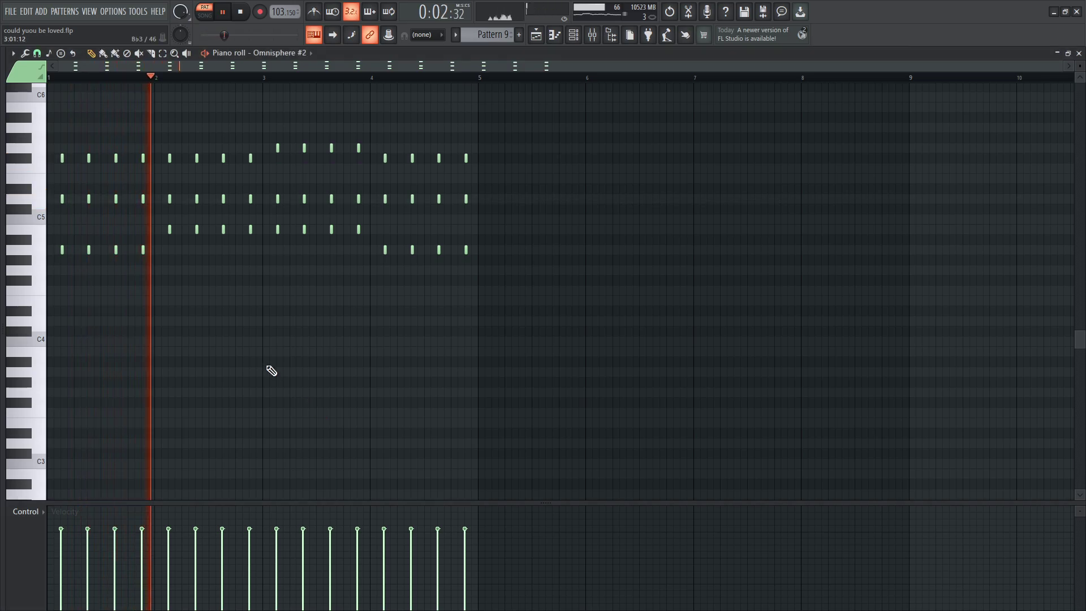
scroll(272, 370, up, 3)
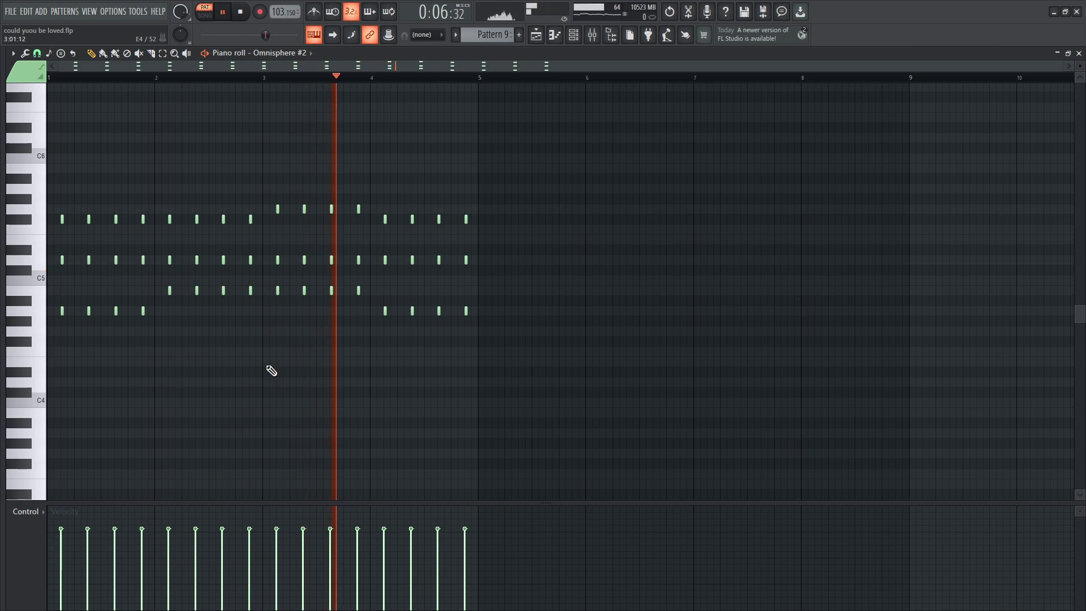
key(space)
- Switch to Pattern 18 from the playlist and examine its Addictive Keys notes in the piano roll during playback
click(536, 35)
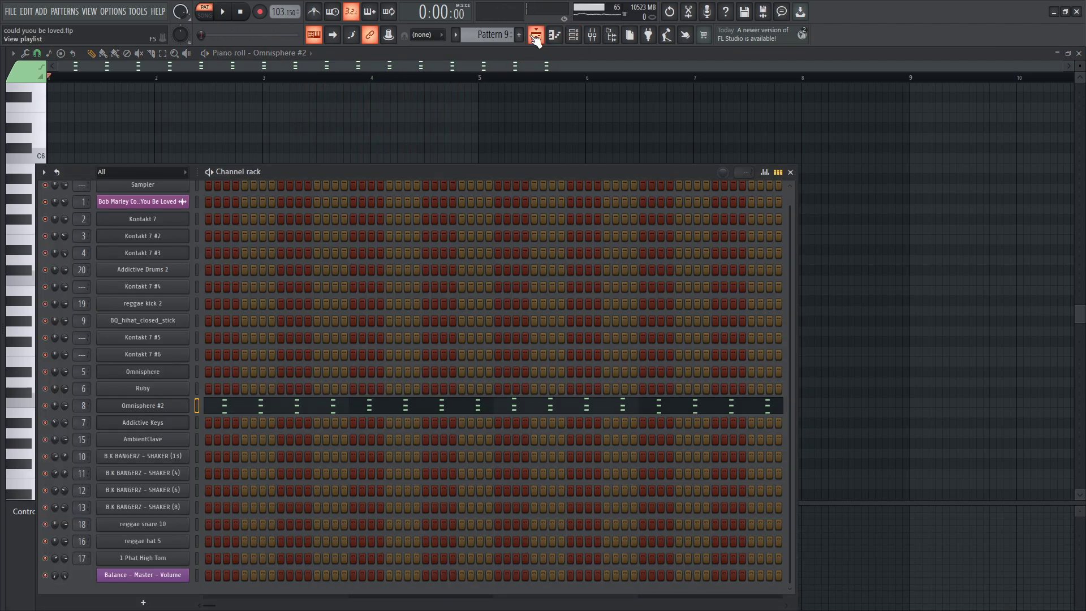
click(536, 36)
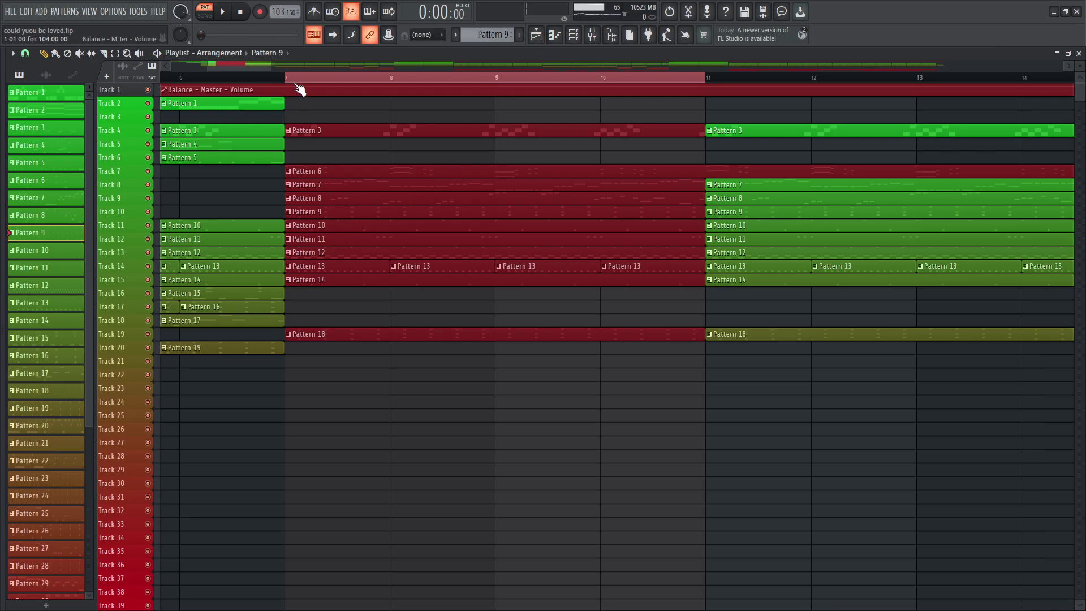
double_click(341, 335)
key(space)
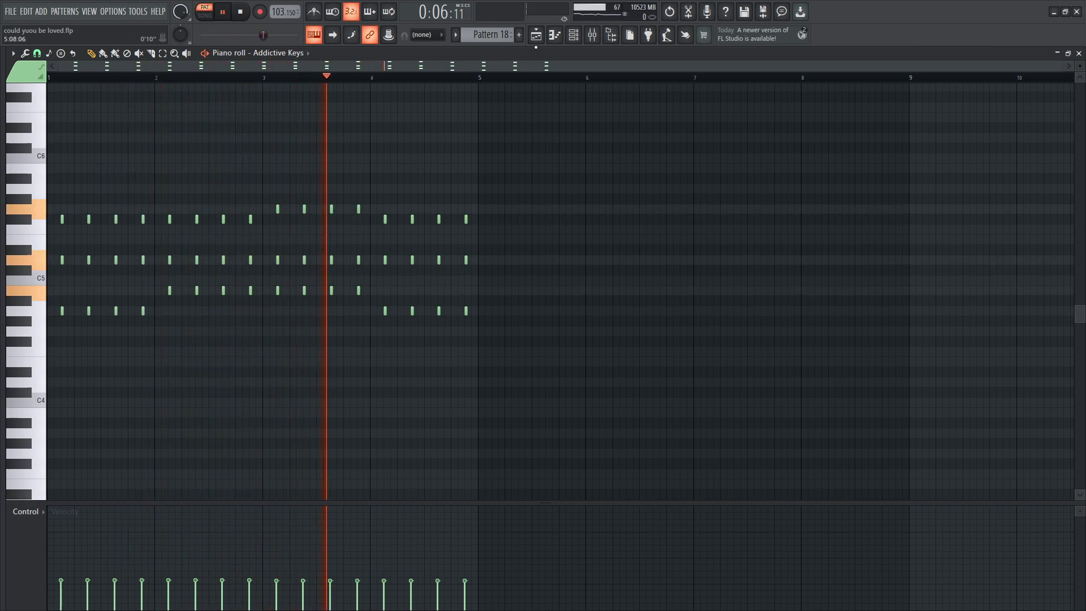
- Play bars 7 to 10 of the arrangement in song mode from the playlist, and stop playback
key(F5)
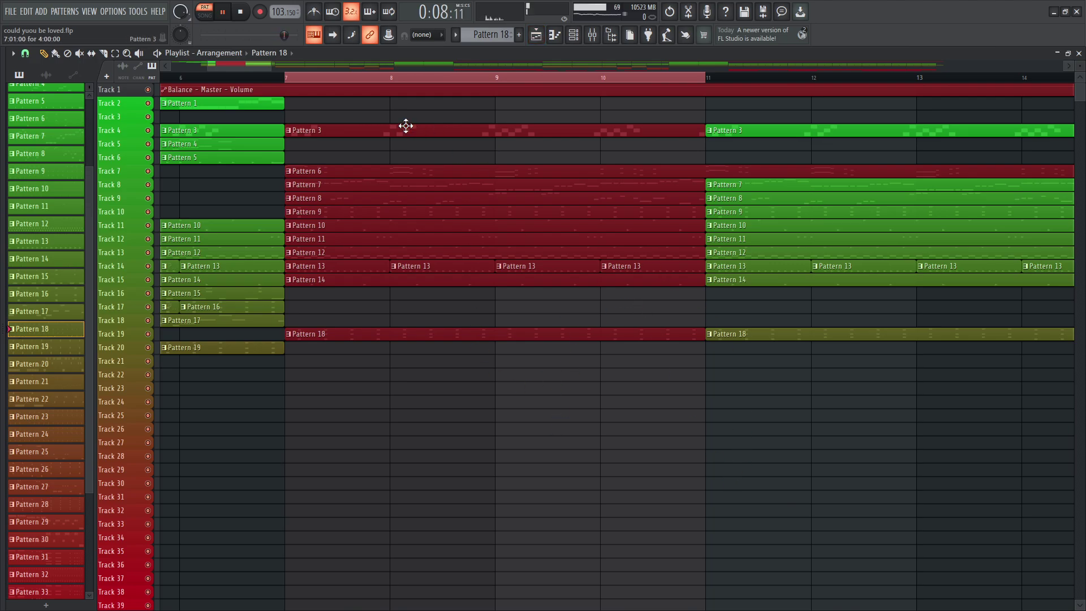
click(291, 83)
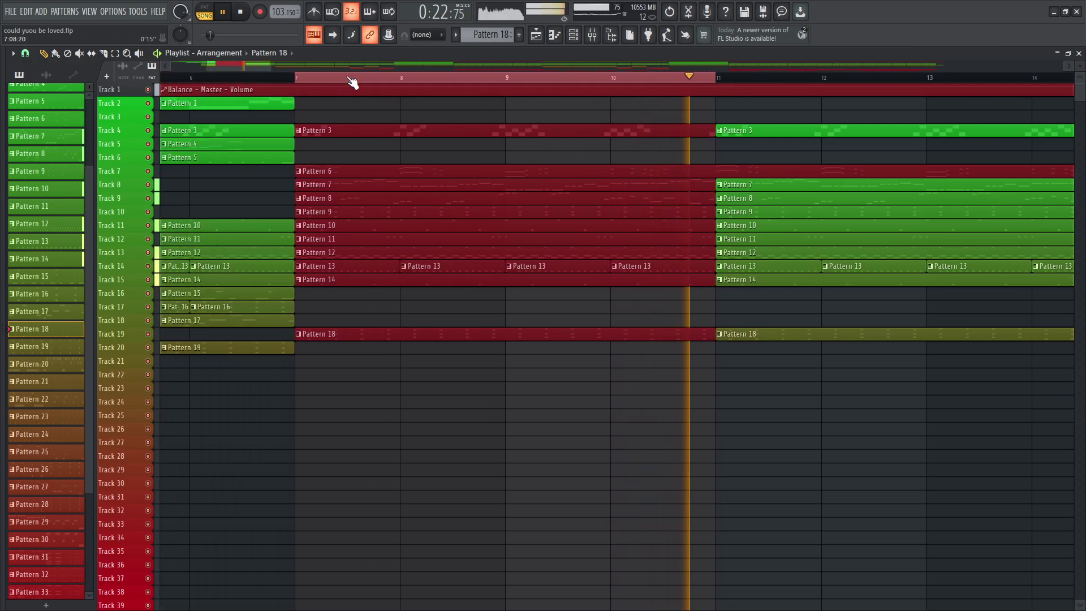
key(space)
- Stop playback, select bars 15 to 18 of the arrangement as the loop range, and play that section
click(664, 78)
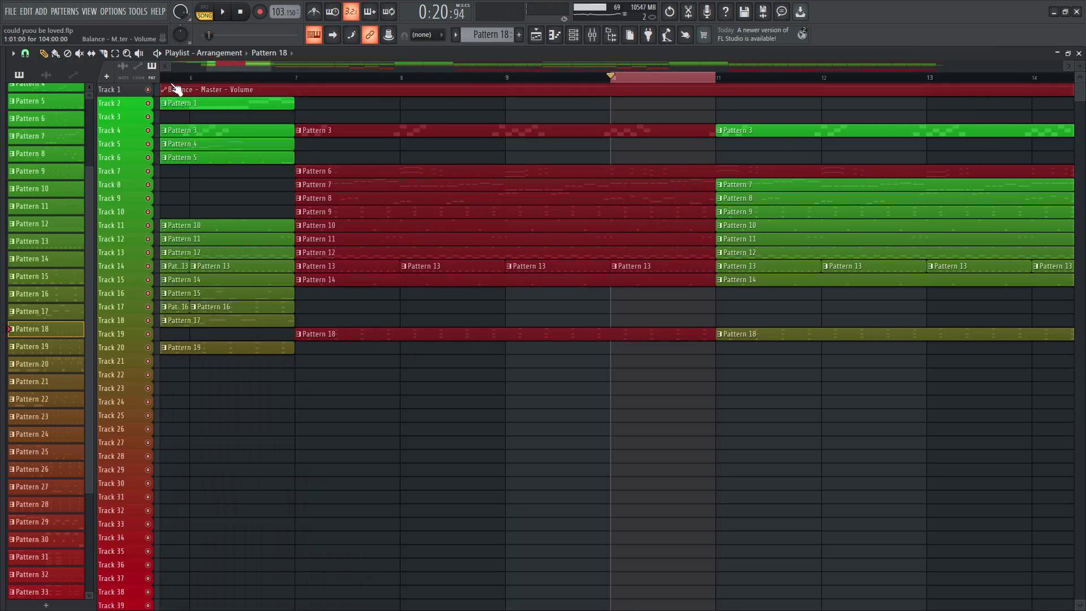
scroll(256, 83, right, 8)
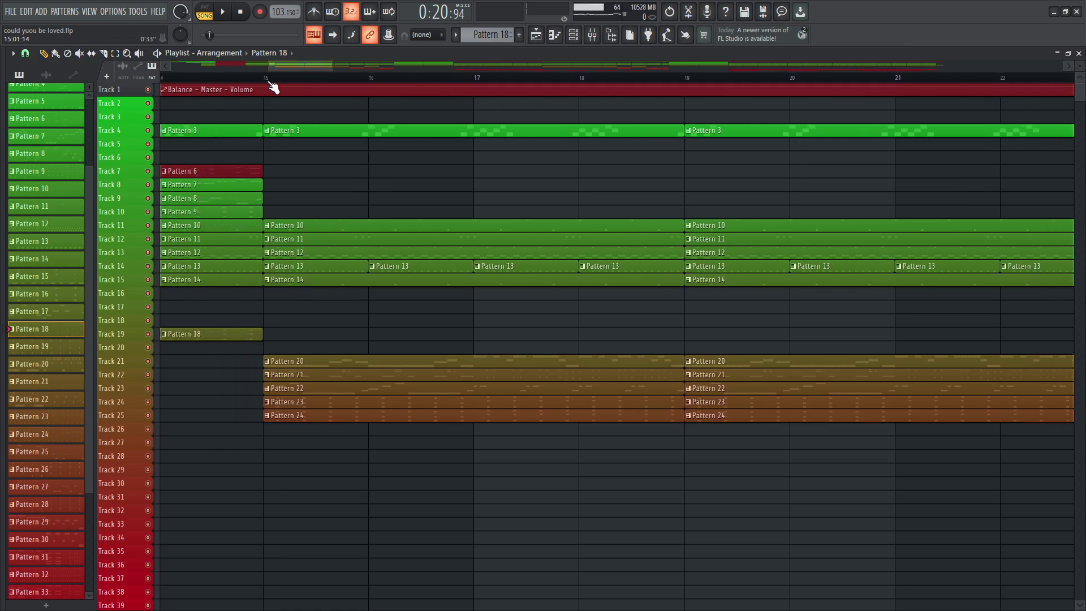
drag(271, 82, 653, 92)
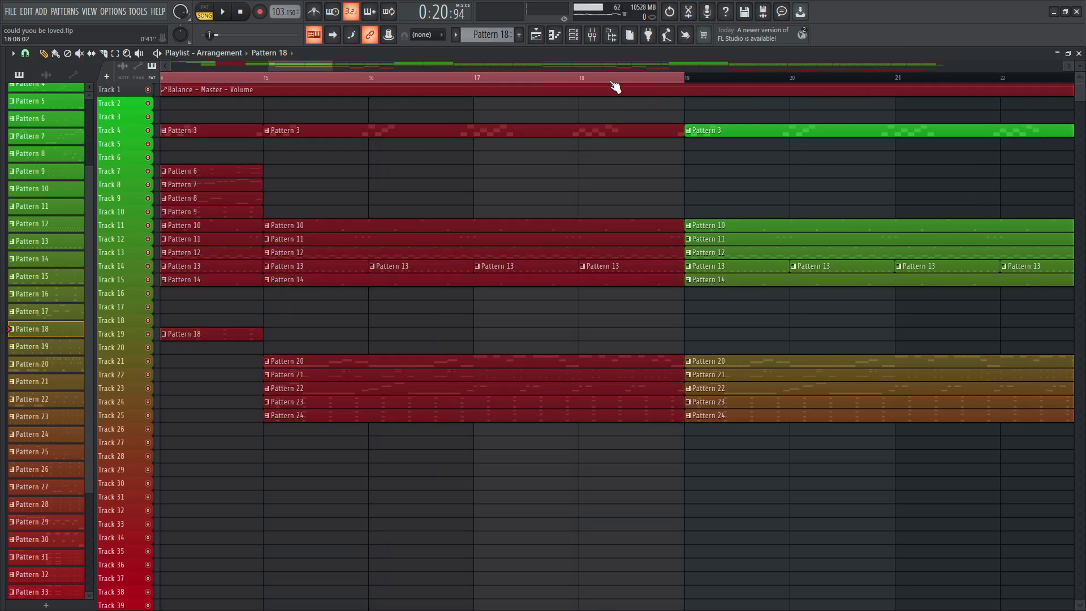
scroll(360, 85, left, 6)
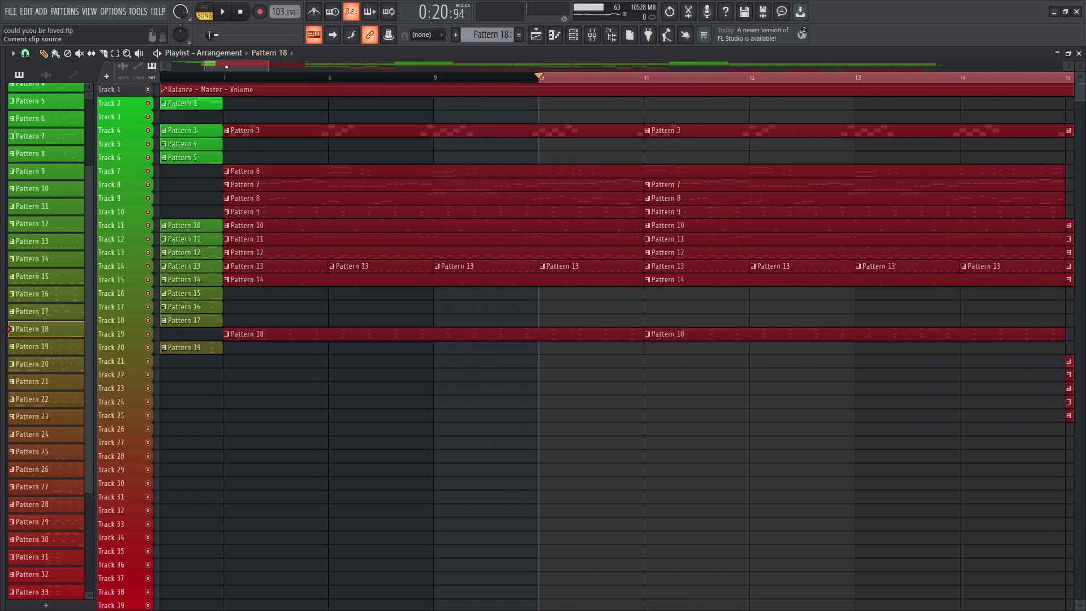
drag(360, 85, 791, 112)
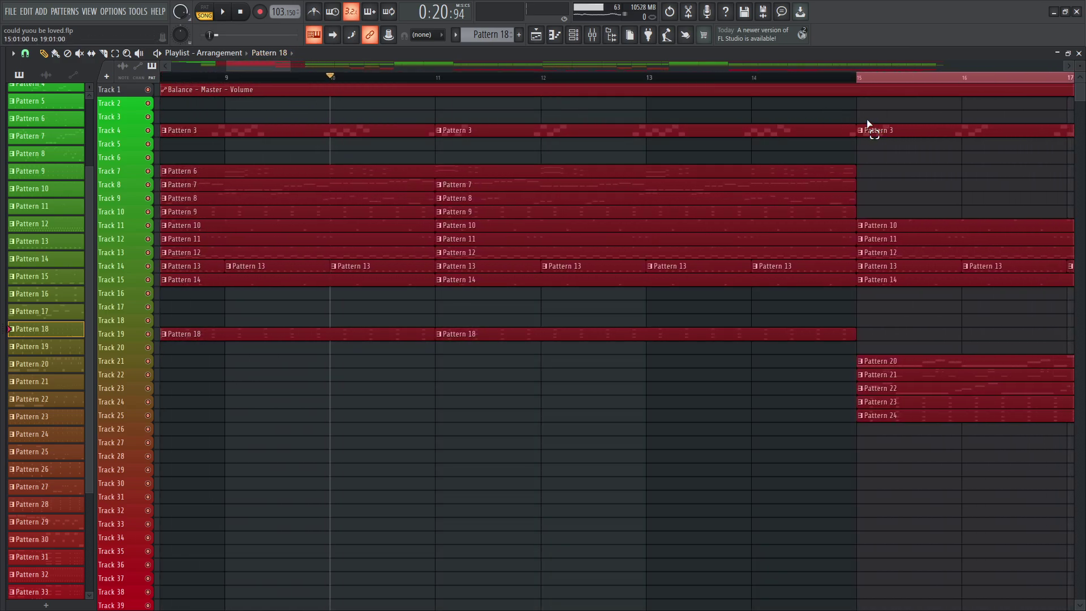
key(space)
- Examine Pattern 20's Kontakt 7 notes in the piano roll during playback, stop it, and return to the playlist
double_click(884, 361)
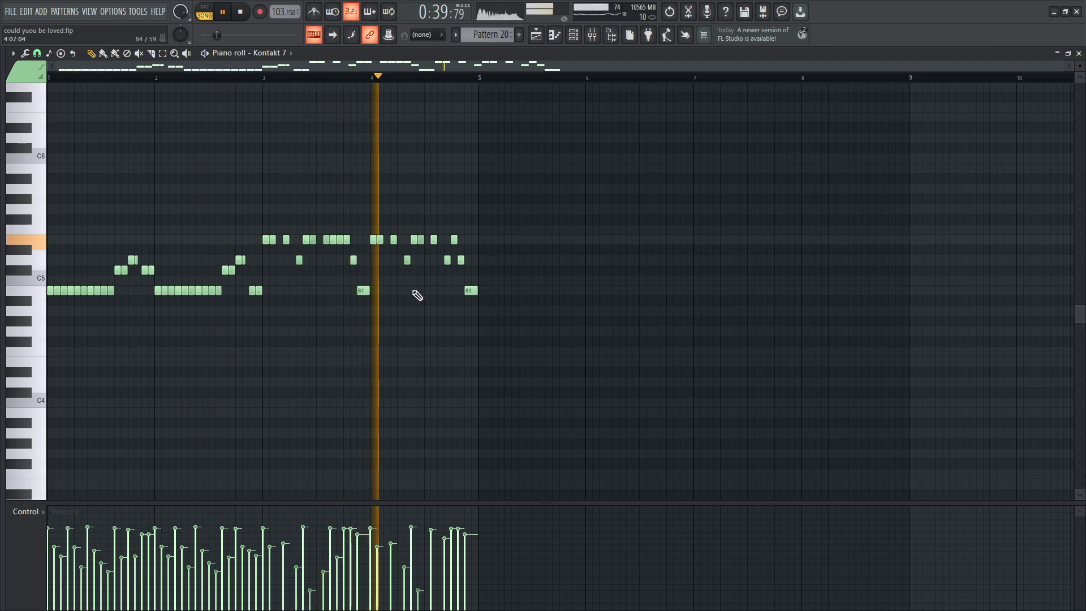
key(space)
click(580, 41)
key(F5)
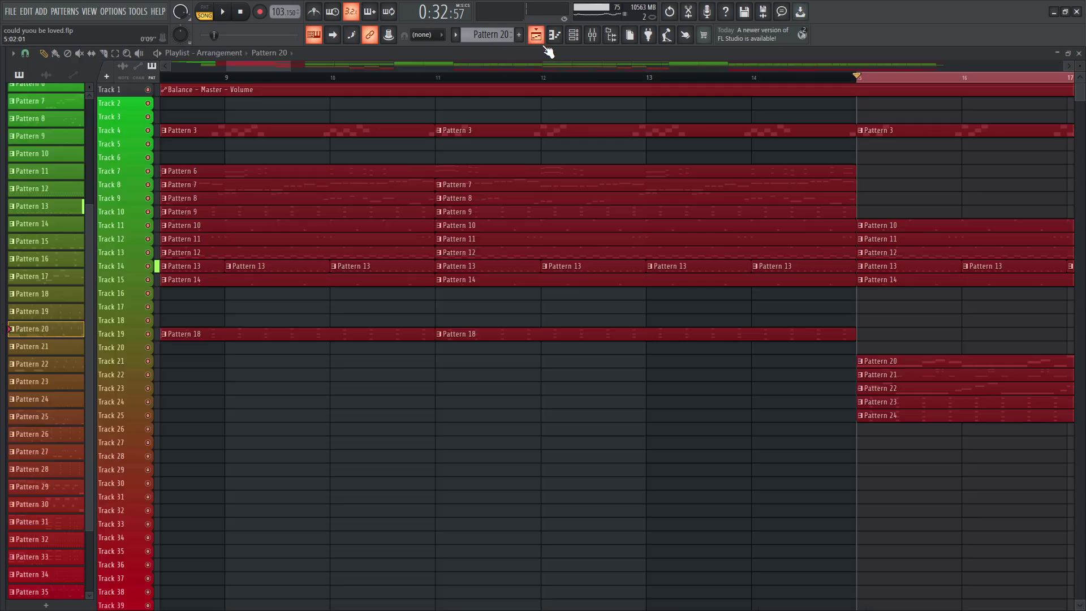
- Examine Pattern 21's Omnisphere notes in the piano roll during playback, stop it, and return to the playlist
double_click(875, 371)
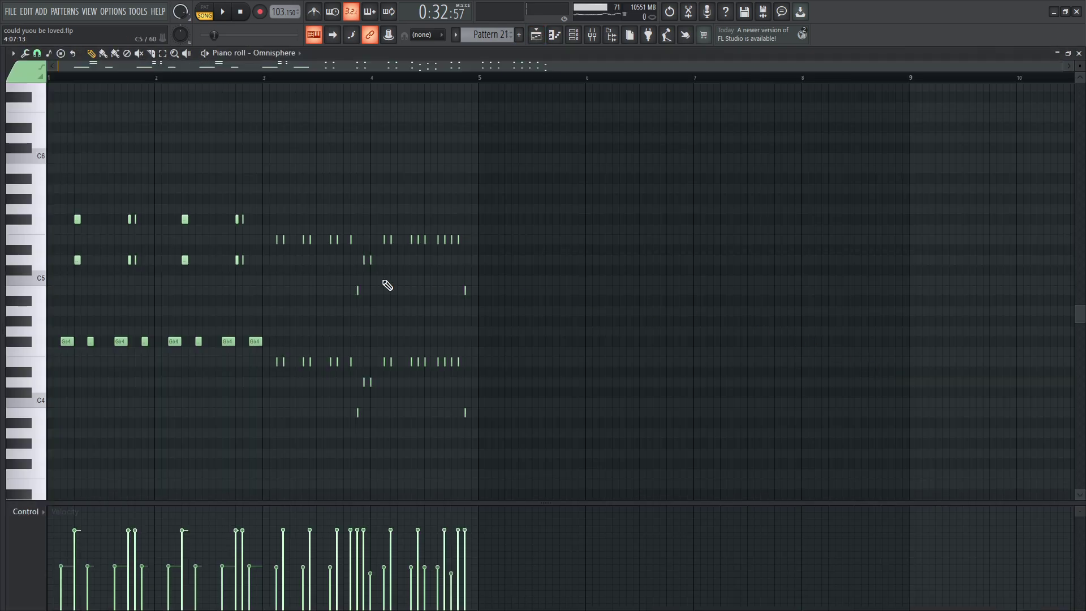
key(space)
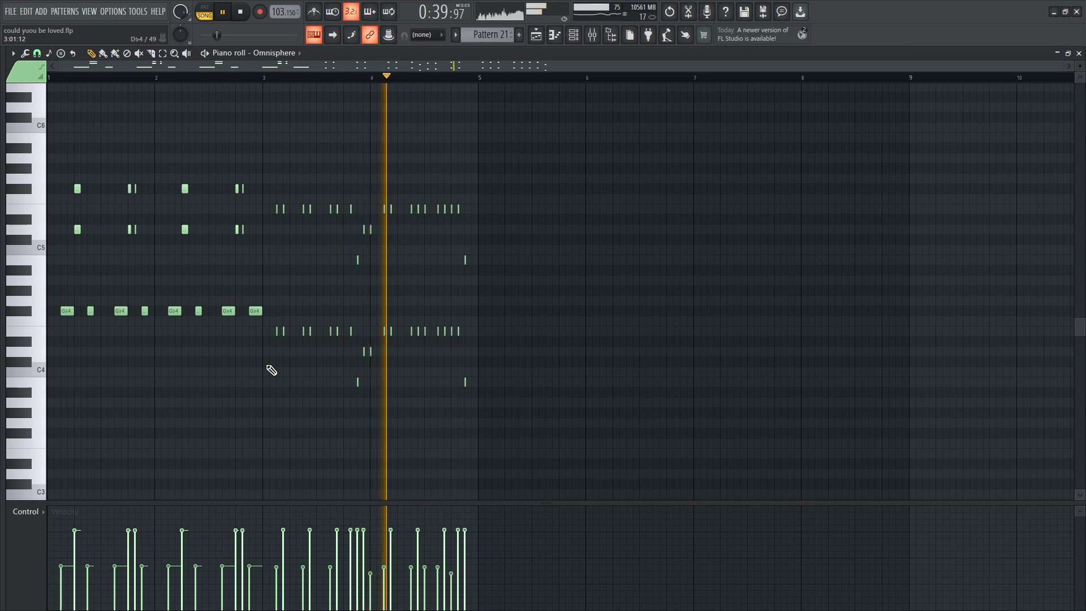
key(space)
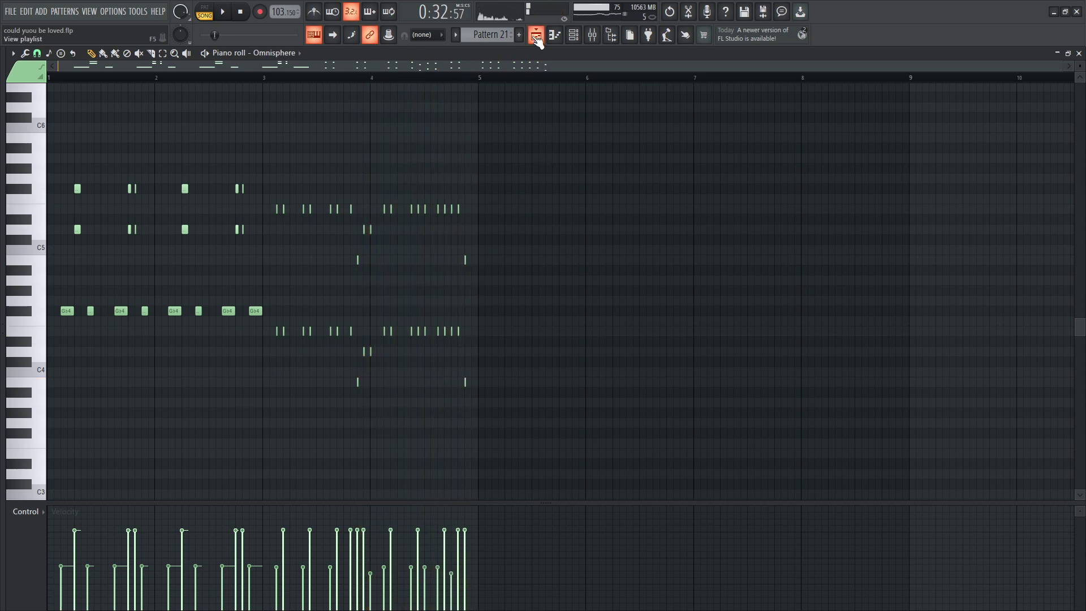
key(F5)
- Examine Pattern 22's Ruby notes in the piano roll during playback, return to the playlist, and stop playback
double_click(892, 389)
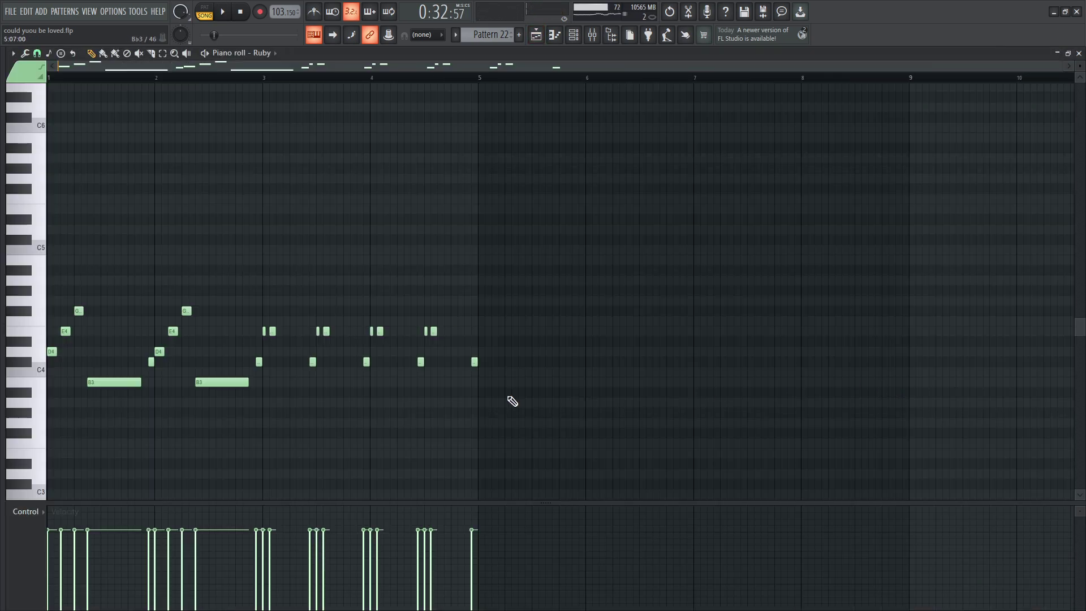
key(space)
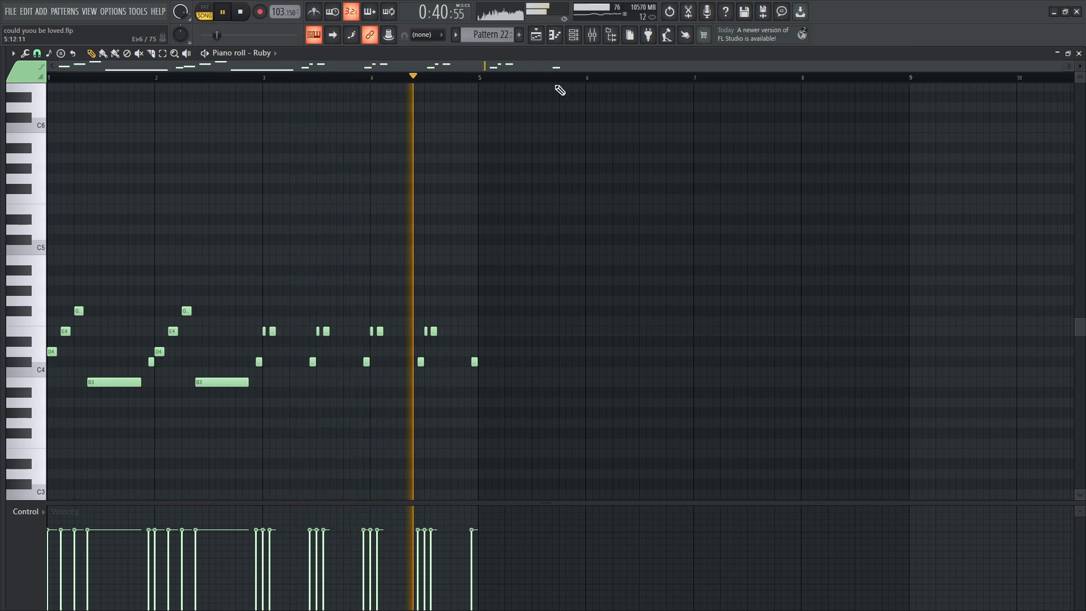
click(536, 35)
key(space)
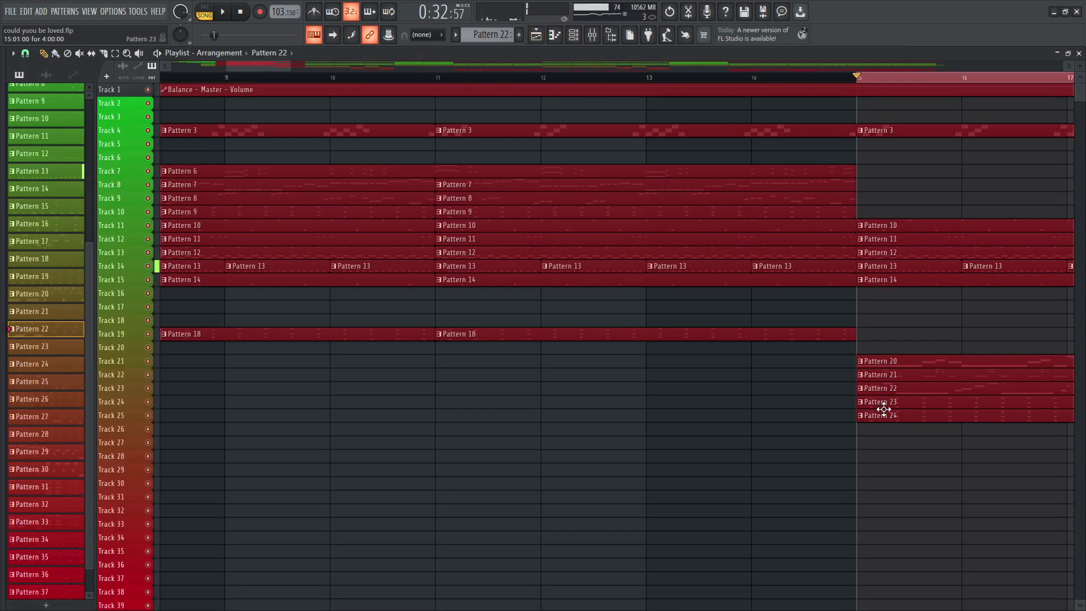
- Play Pattern 23 with Track 24 soloed, examine its Addictive Keys notes in the piano roll, and return to the playlist
double_click(887, 404)
key(space)
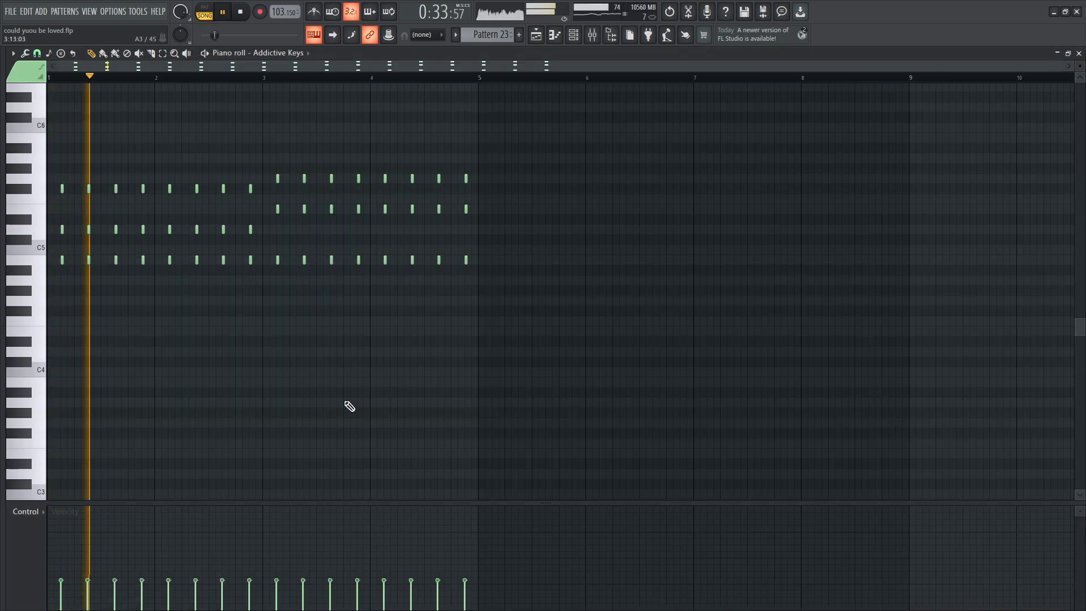
click(536, 35)
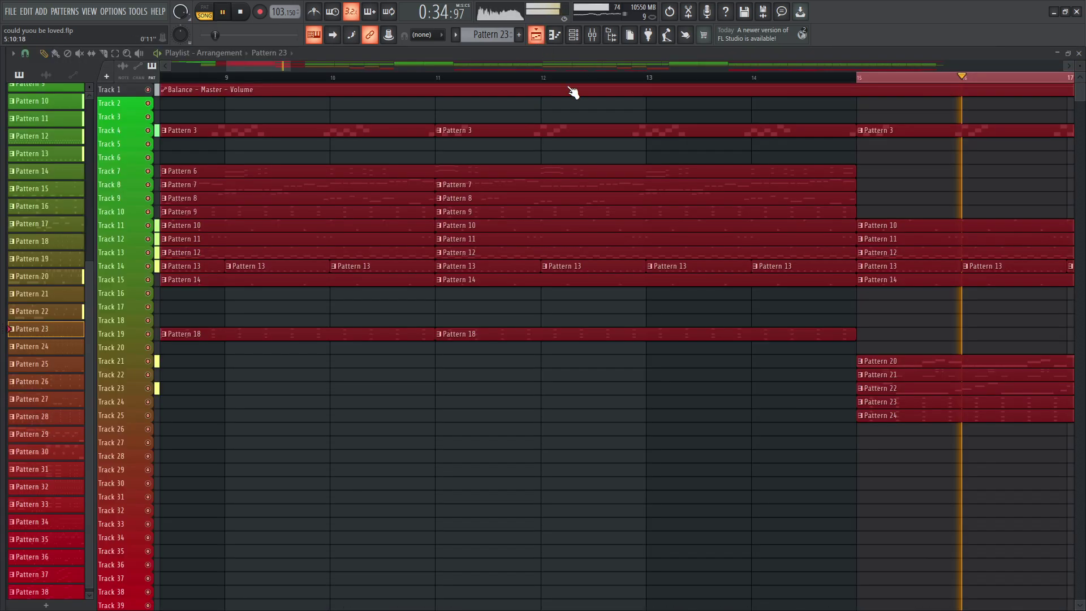
right_click(148, 401)
double_click(882, 404)
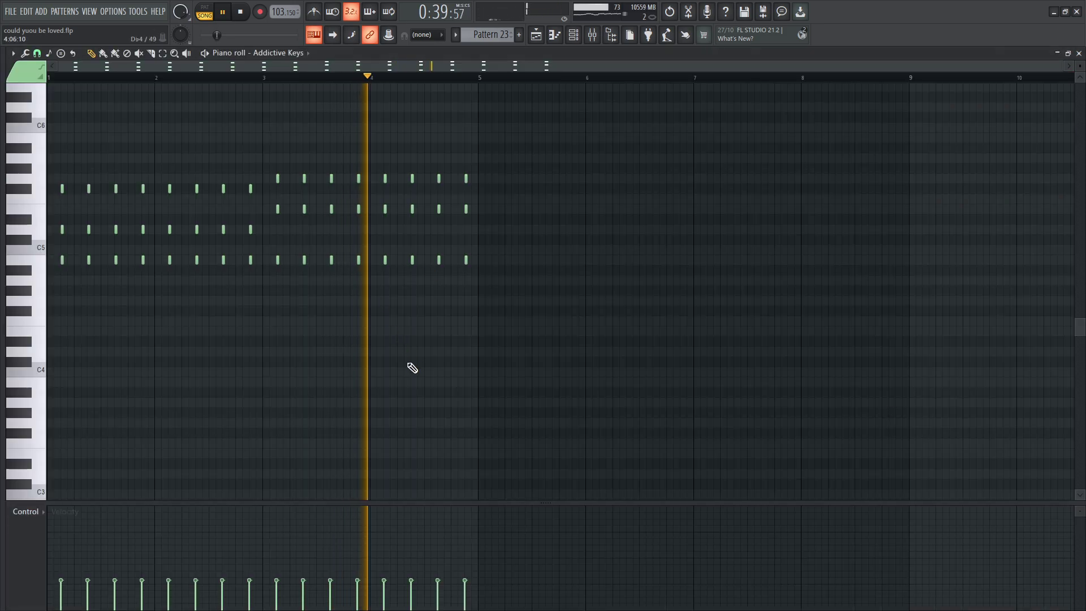
click(536, 35)
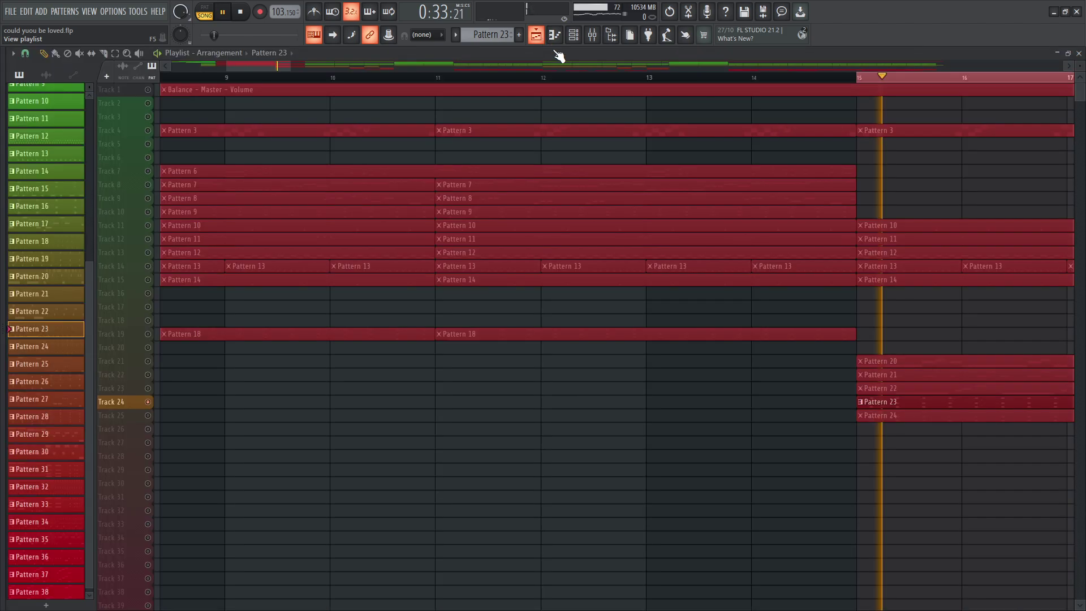
- Solo Track 25, examine Pattern 24's Omnisphere #2 notes in the piano roll, restore all tracks, and stop playback
right_click(148, 415)
double_click(935, 416)
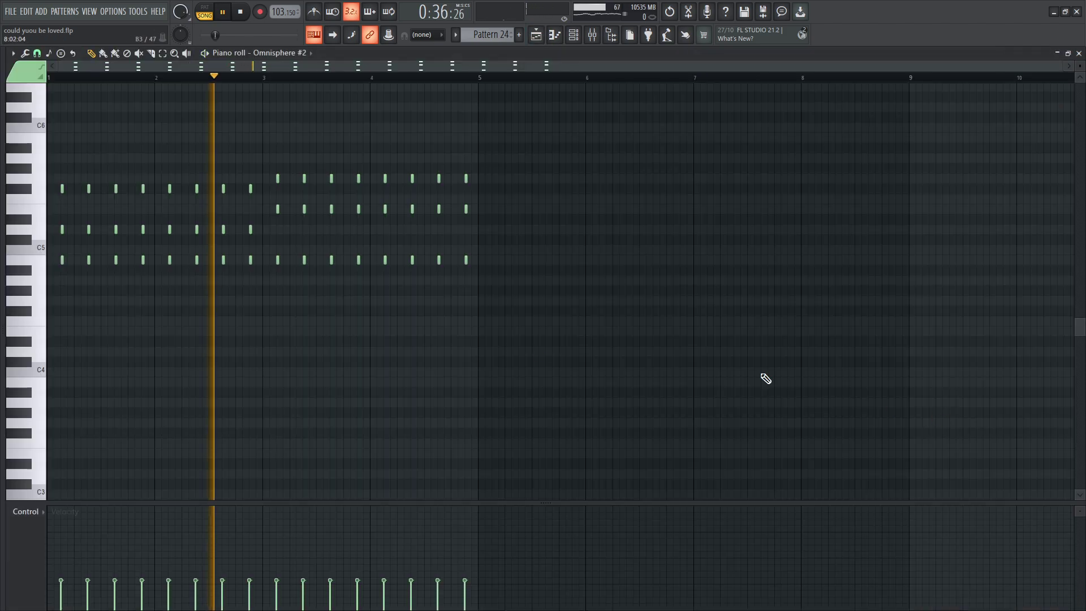
click(537, 39)
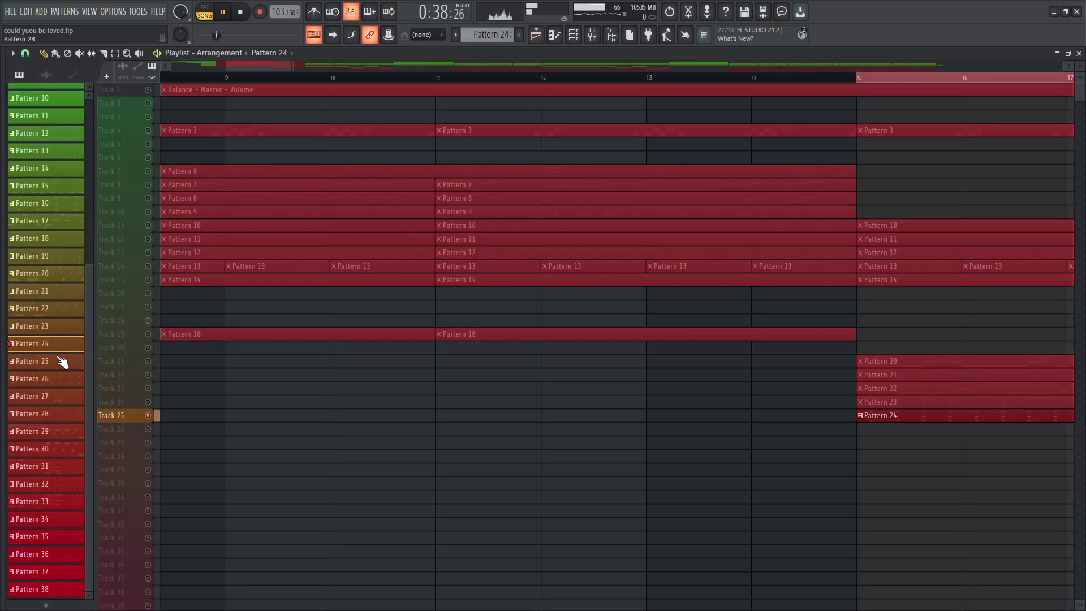
right_click(155, 417)
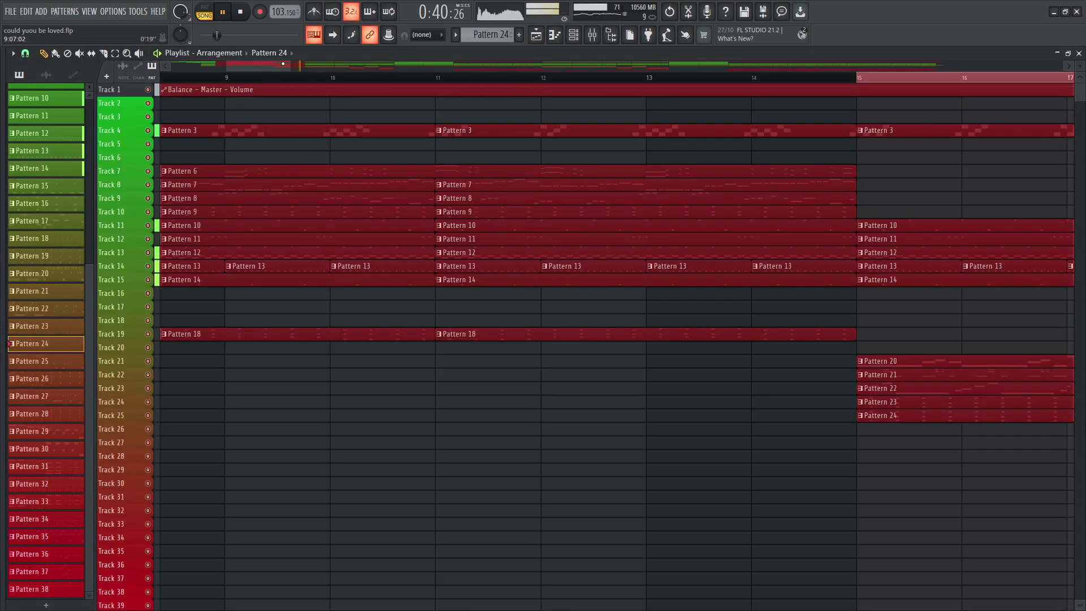
key(space)
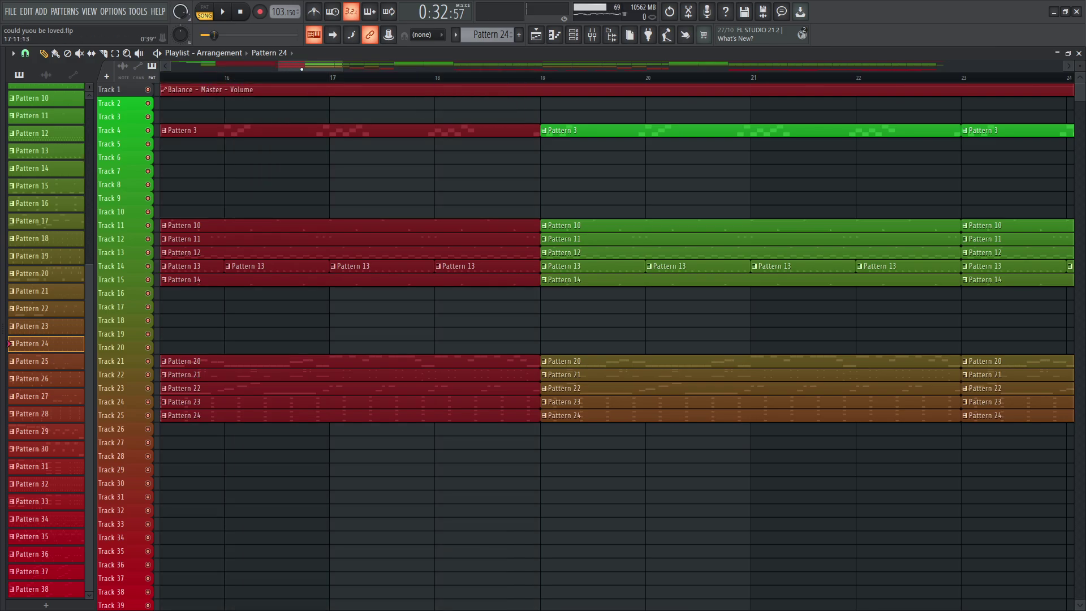
- Show about bars 16 to 45 of the arrangement, clear the time selection, and play from bar 23
drag(339, 64, 504, 111)
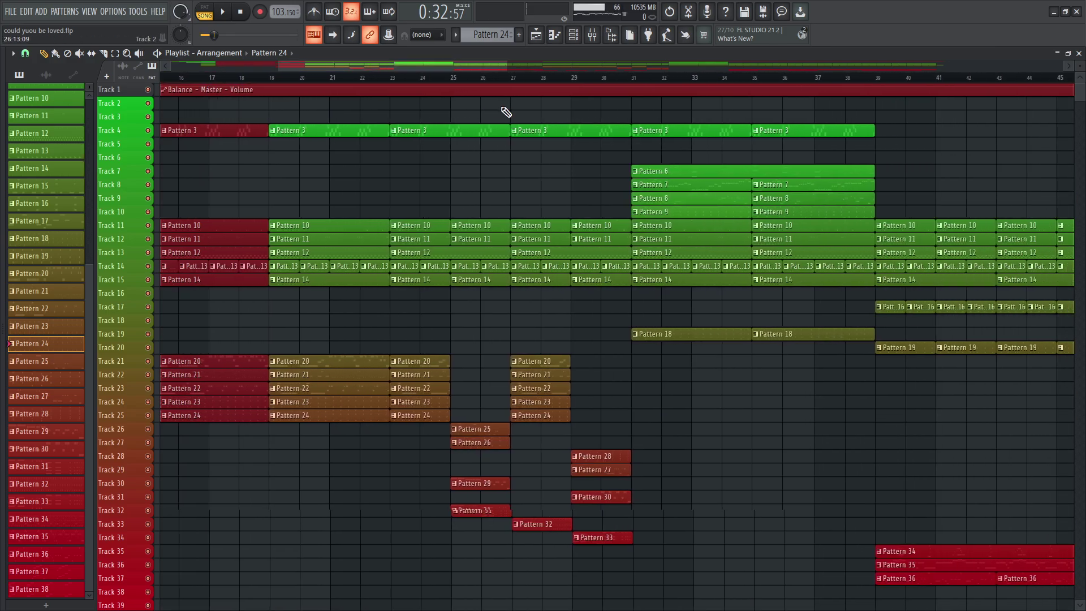
click(388, 80)
key(space)
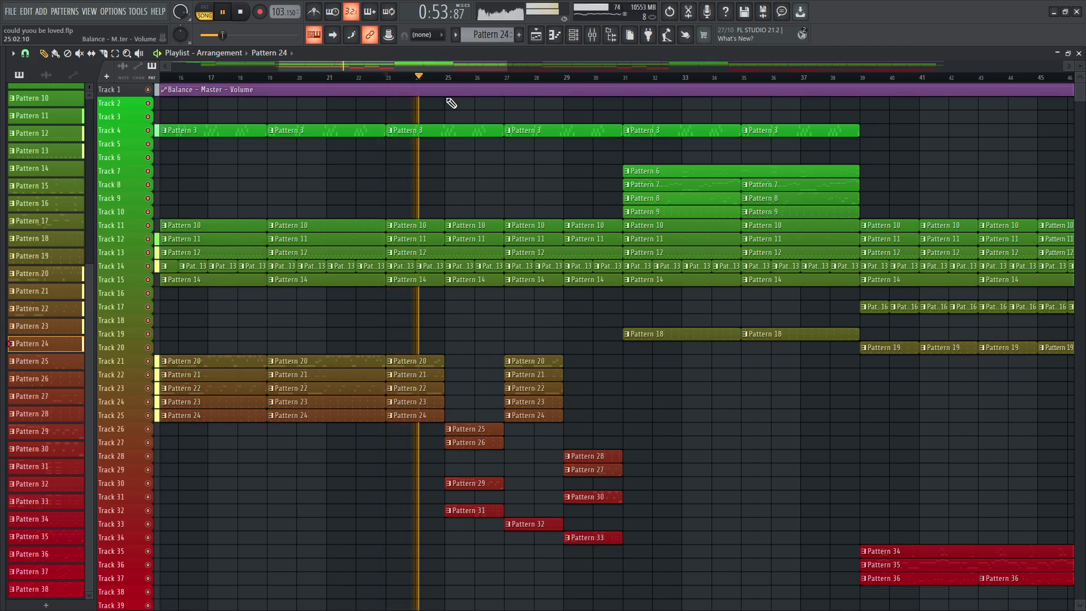
- Open Pattern 25 in the piano roll, select its Ruby notes across the first two bars, and return to the playlist
double_click(459, 431)
key(space)
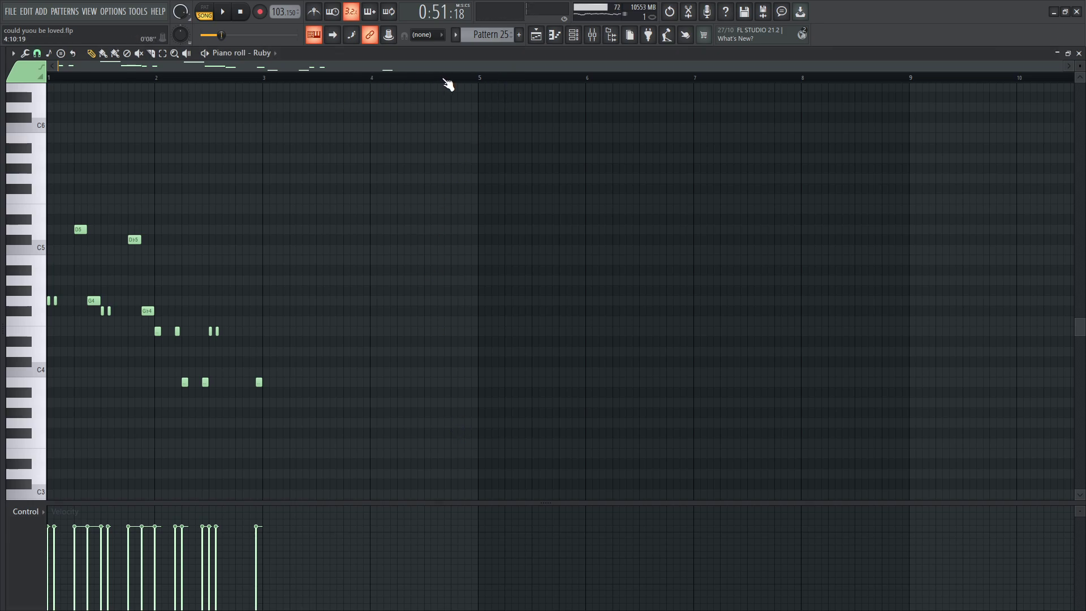
drag(477, 79, 47, 79)
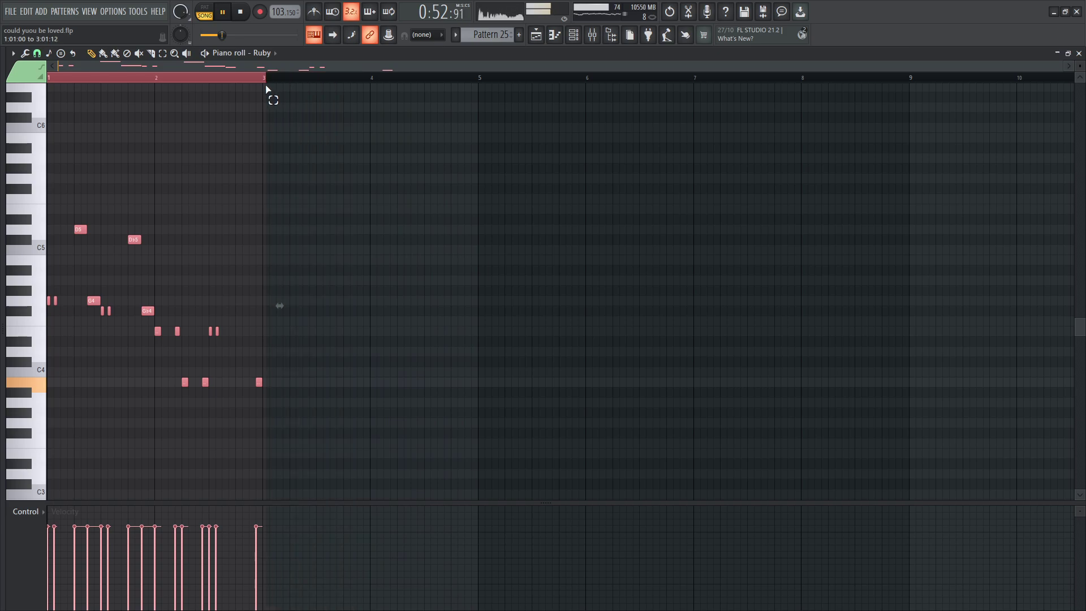
click(542, 37)
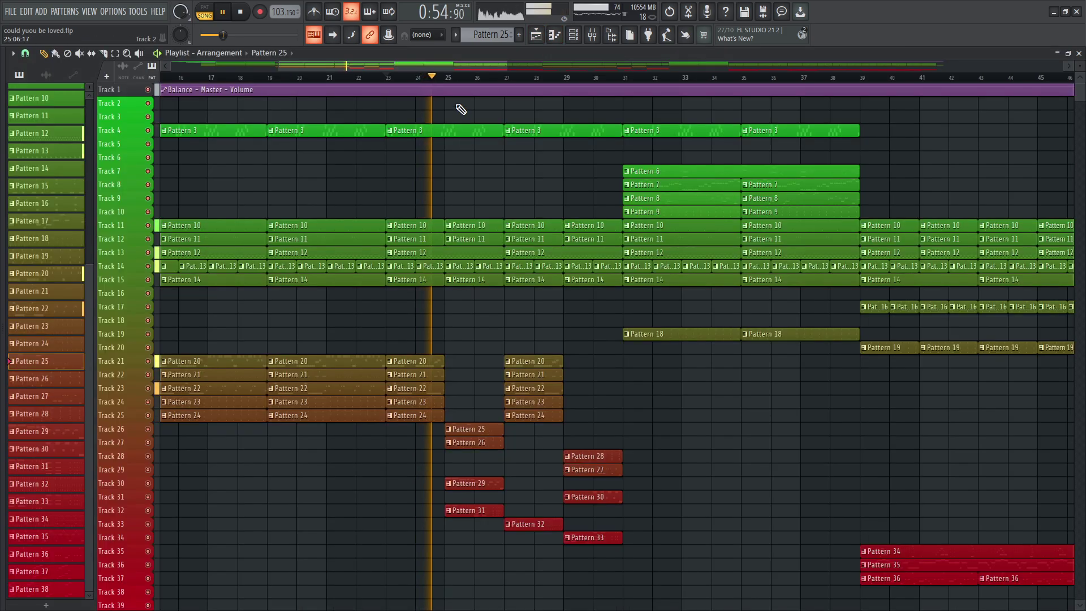
- Loop bars 25 to 26 of the arrangement, then examine Pattern 25's Ruby notes playing alone in pattern mode
drag(445, 81, 504, 85)
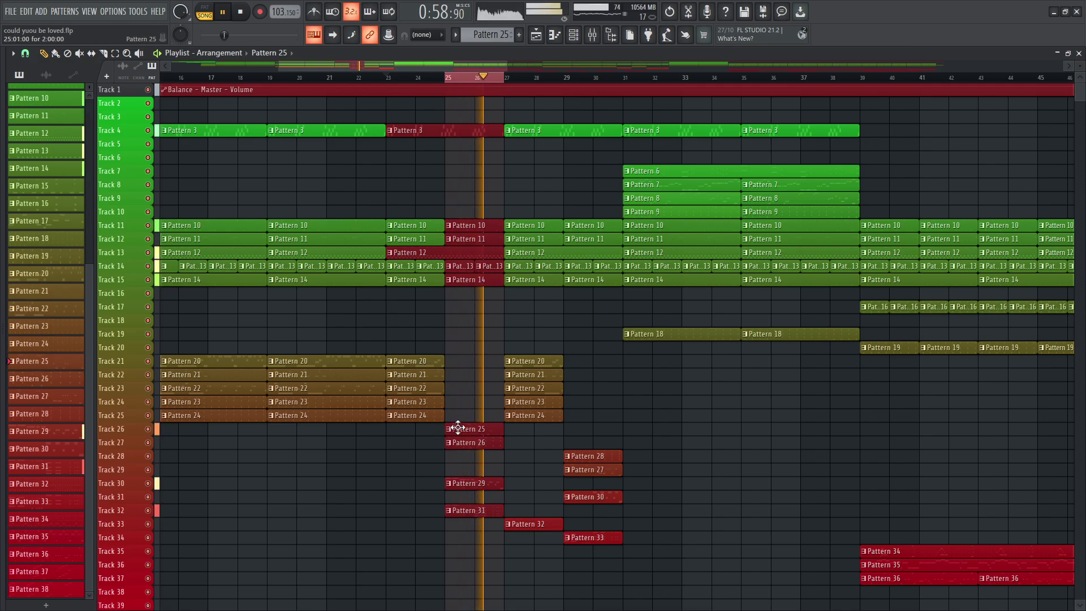
double_click(453, 430)
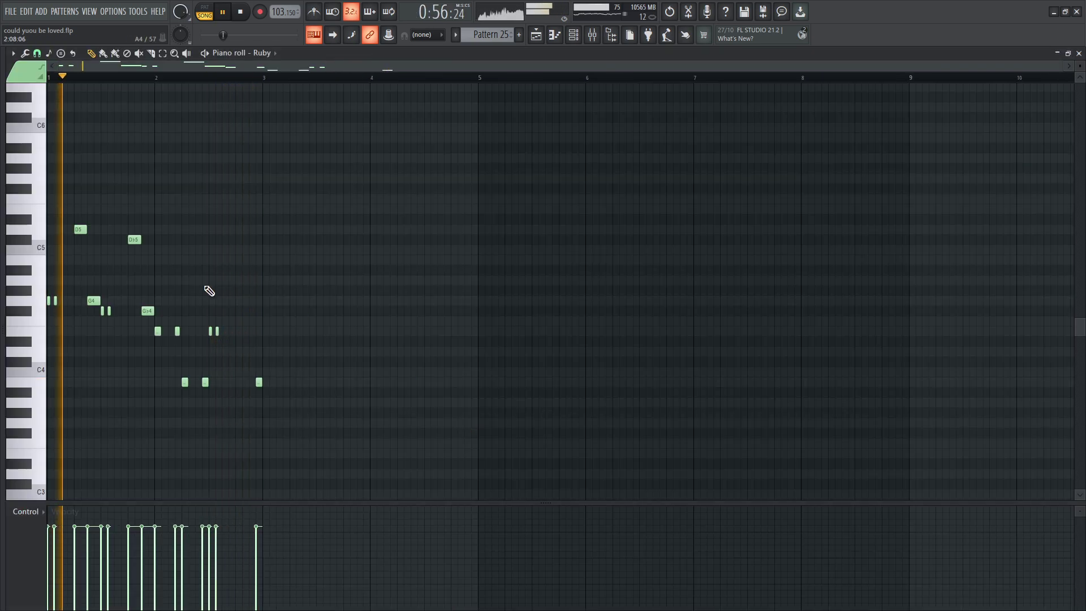
click(205, 8)
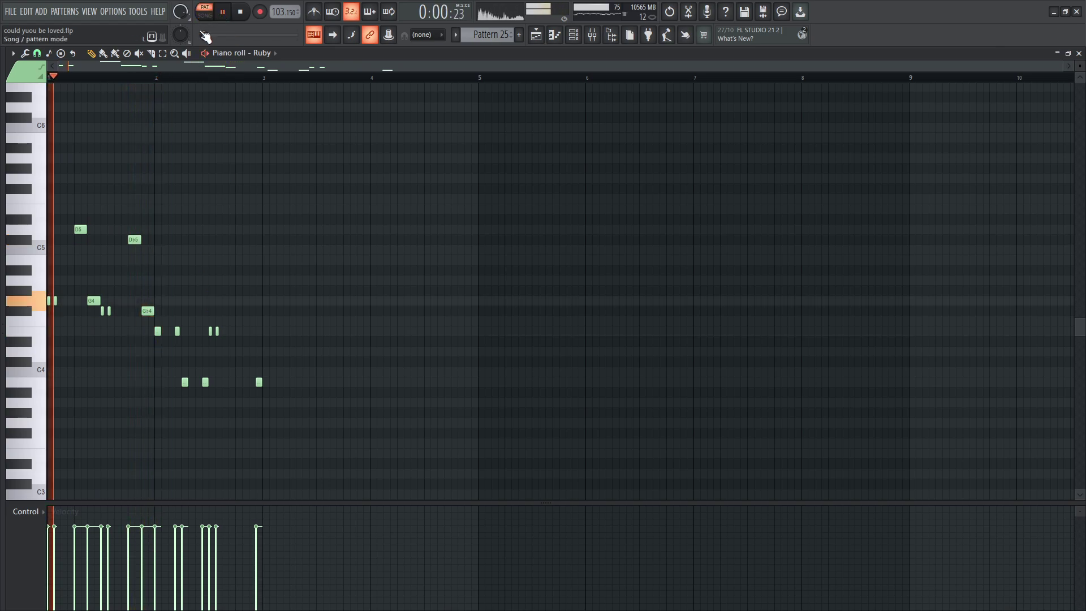
click(540, 40)
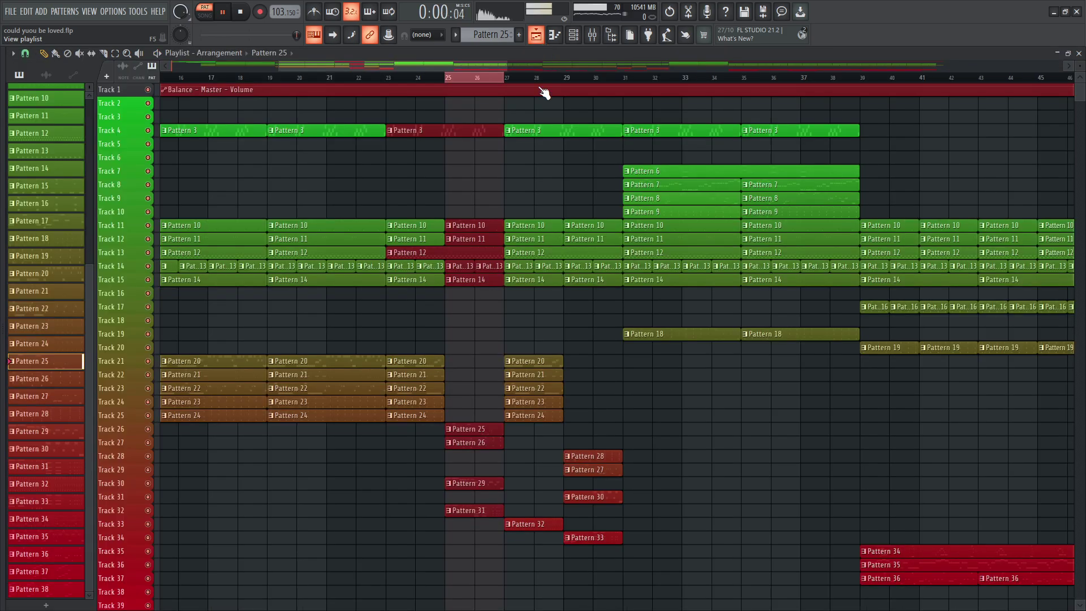
- Examine Pattern 26's Omnisphere #2 notes in the piano roll during pattern playback, and return to the playlist
double_click(477, 442)
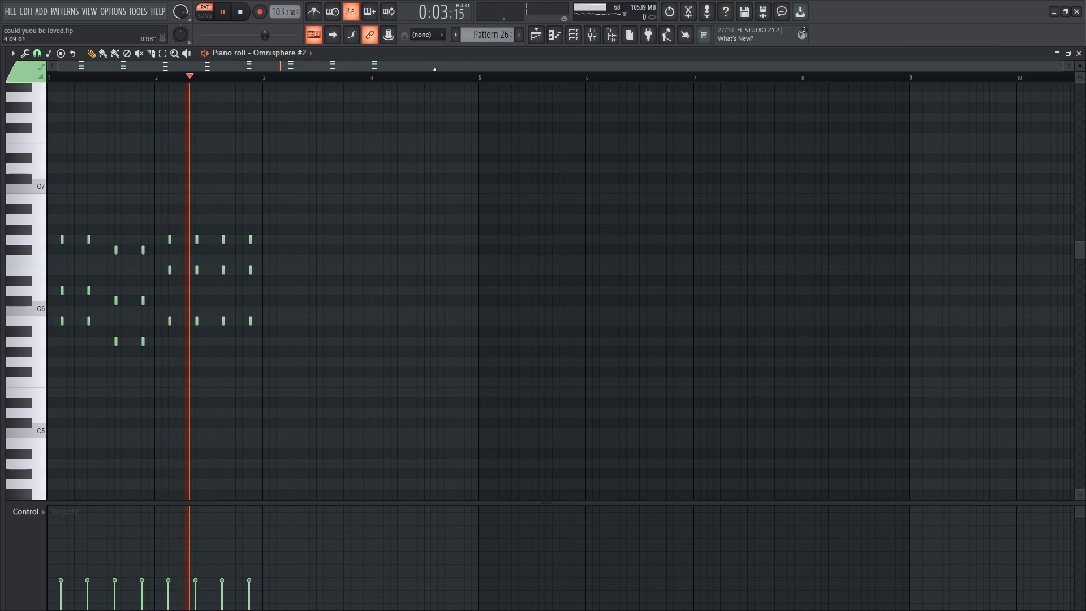
click(536, 35)
click(459, 478)
click(457, 473)
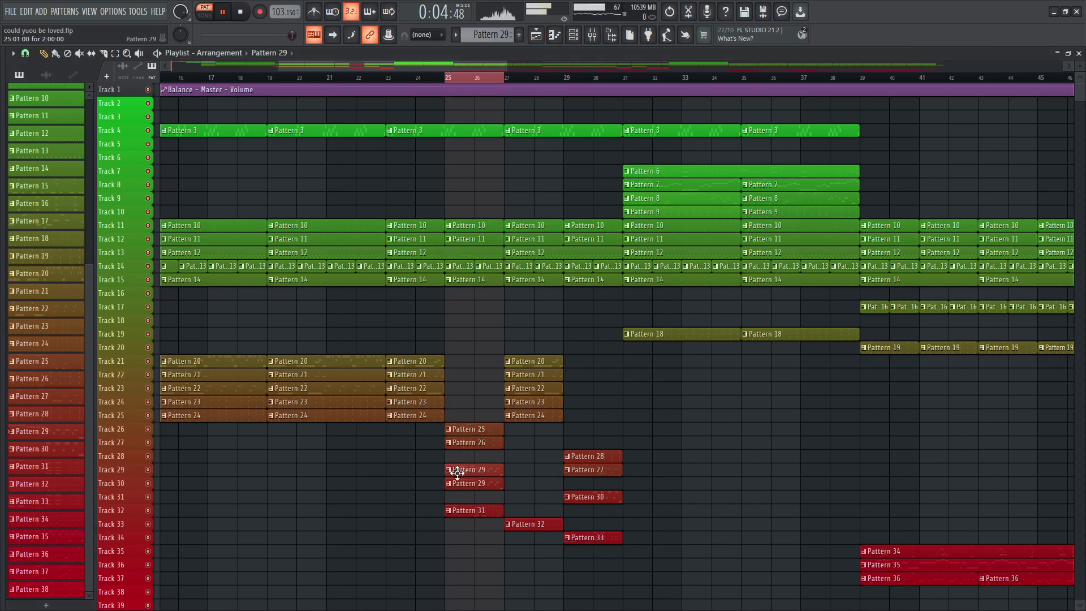
- Examine Pattern 29's Kontakt 7 notes and Pattern 31's Omnisphere notes in the piano roll during pattern playback
double_click(452, 483)
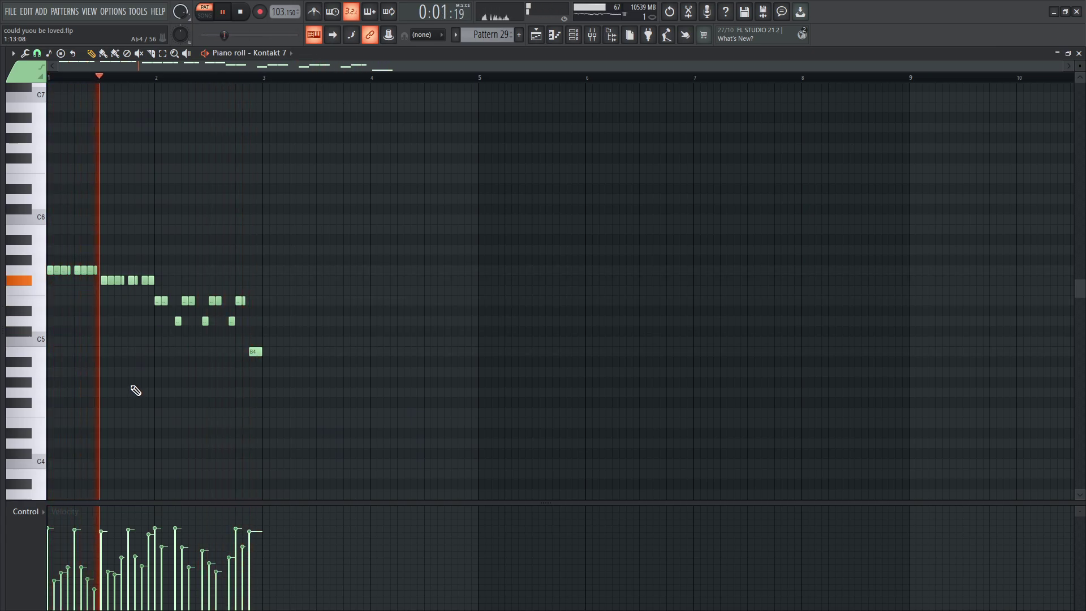
click(545, 42)
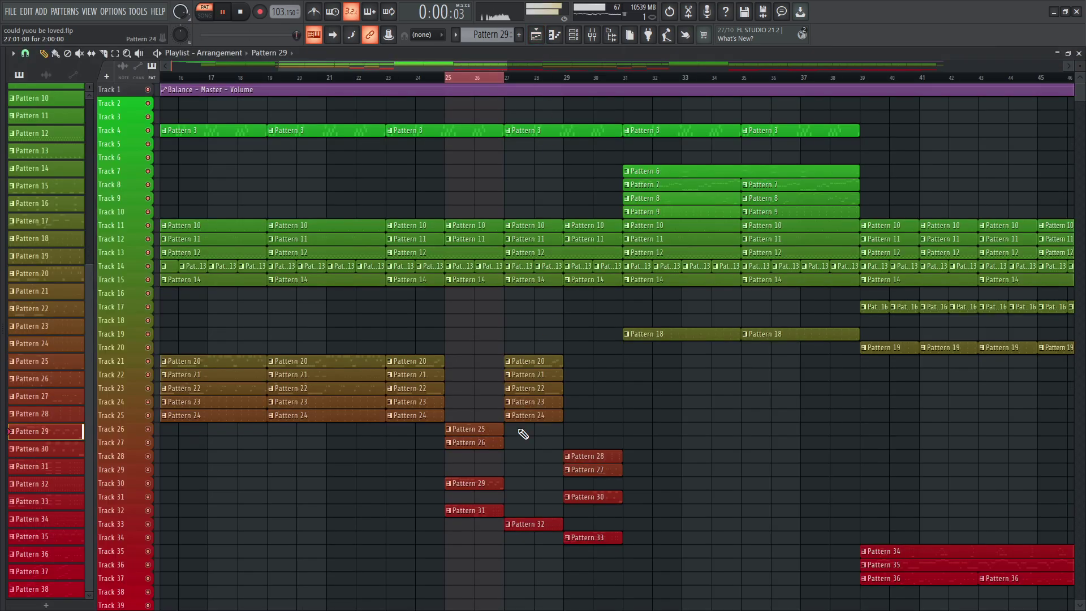
double_click(471, 511)
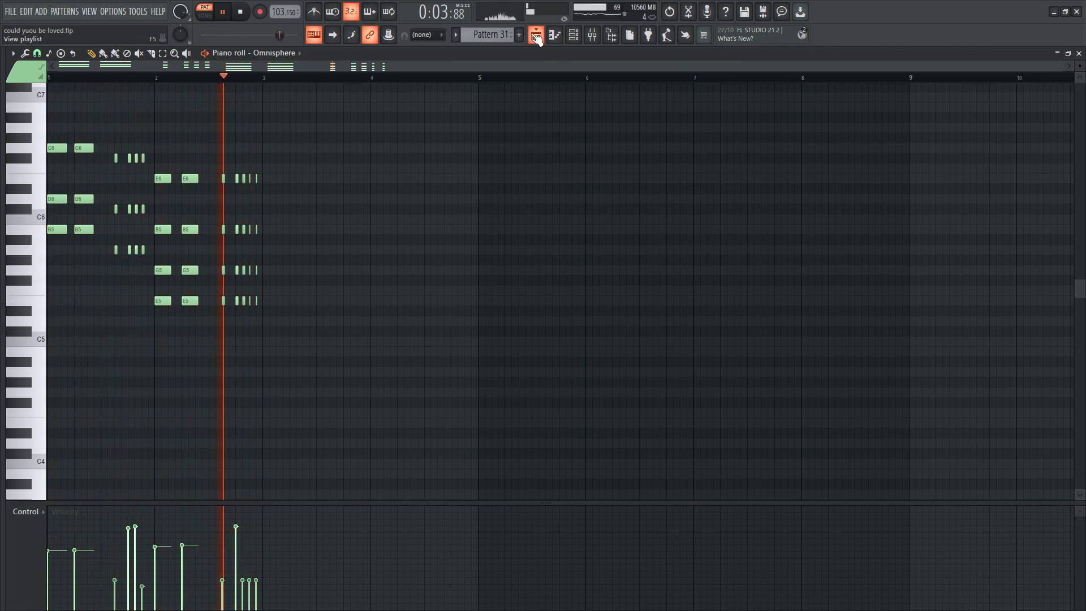
- Return to the playlist, play the looped bars 25 to 26 of the arrangement, and clear the loop selection
click(535, 36)
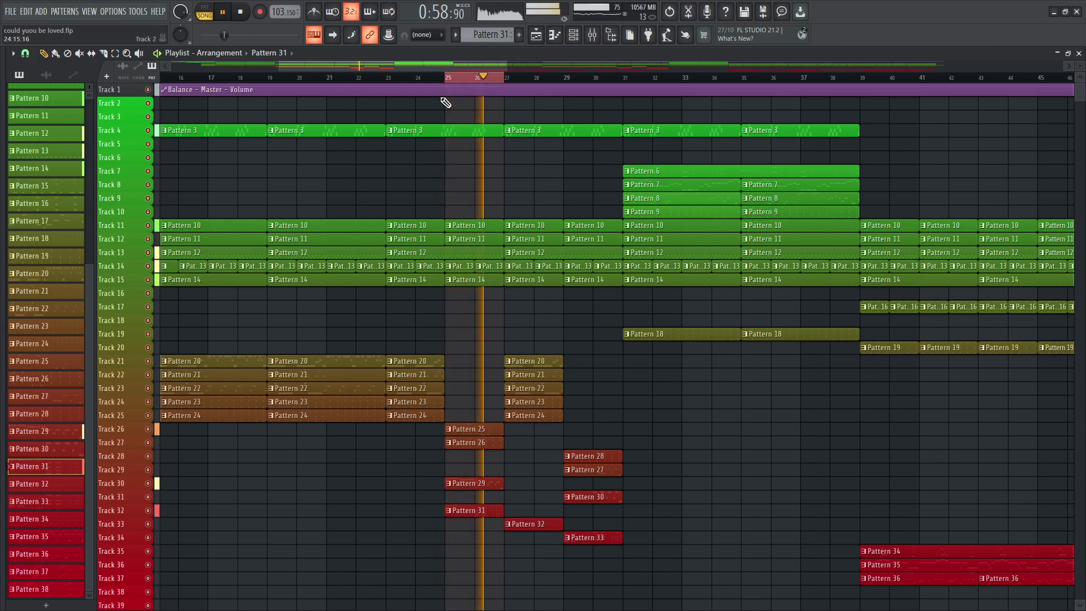
key(space)
drag(449, 78, 485, 83)
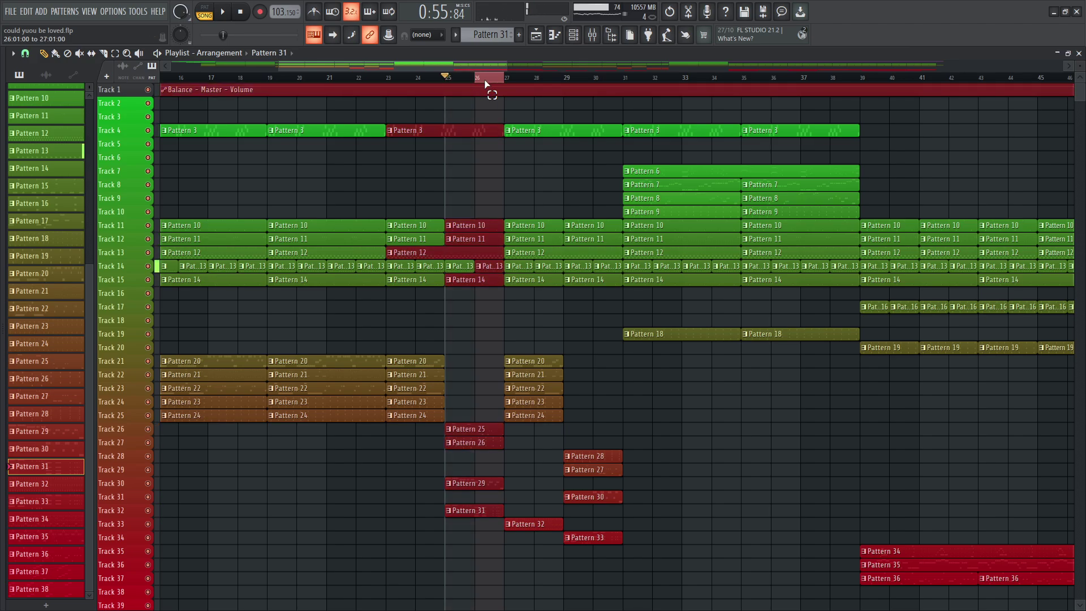
click(534, 83)
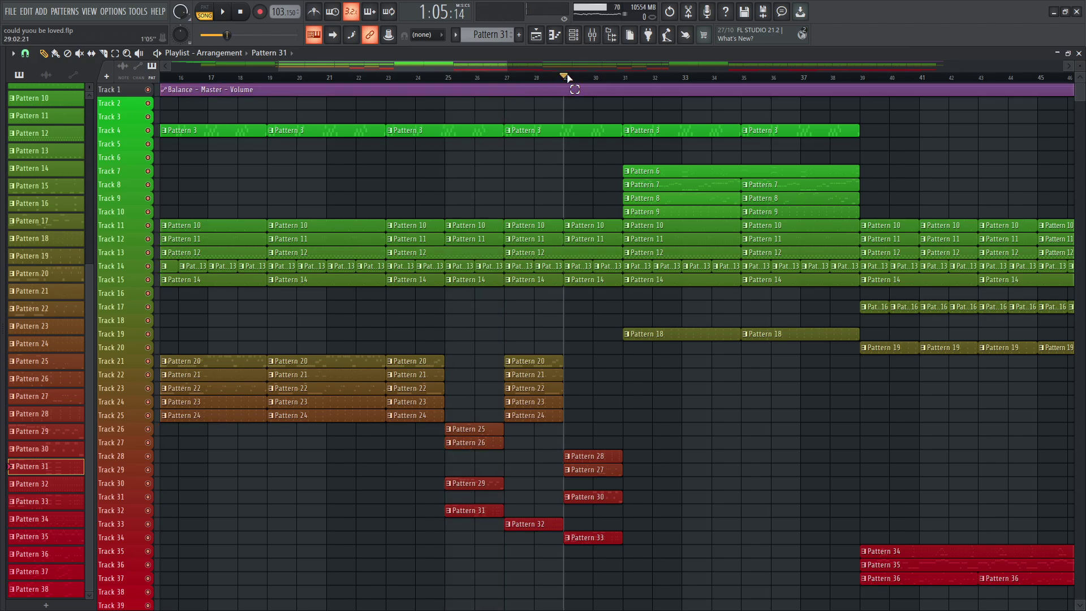
- Select bars 29 to 30 of the arrangement and examine Pattern 28's Omnisphere #2 notes in the piano roll during pattern playback
drag(567, 77, 621, 92)
double_click(576, 455)
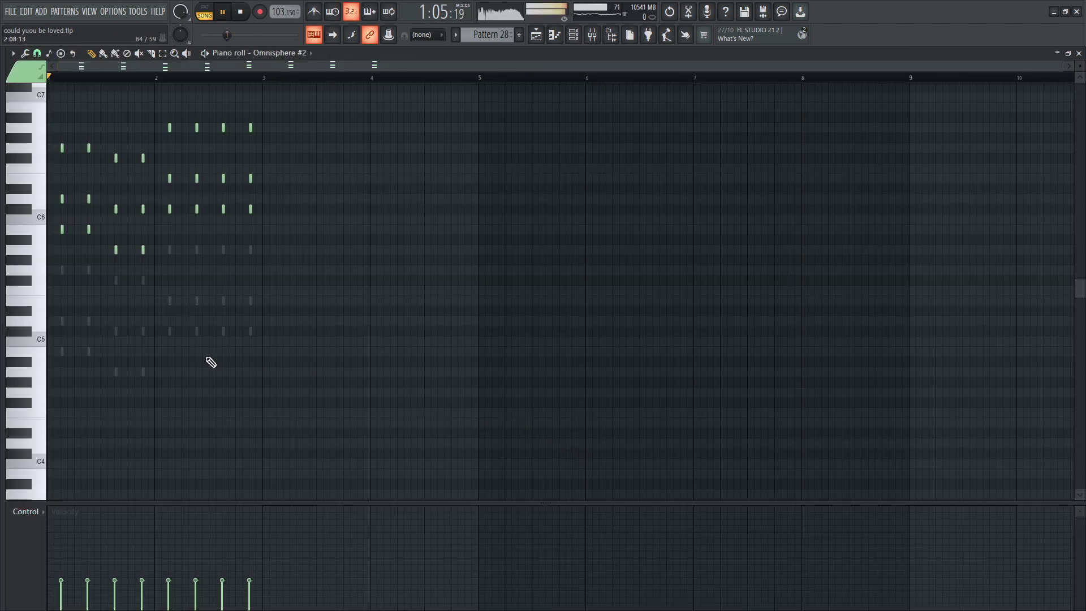
scroll(211, 362, up, 3)
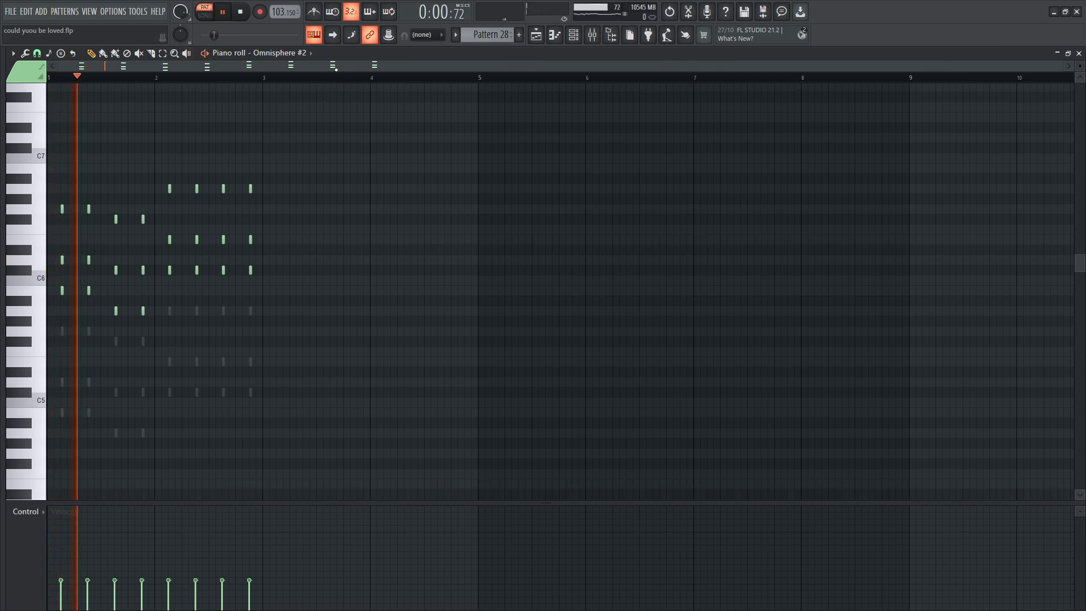
click(541, 37)
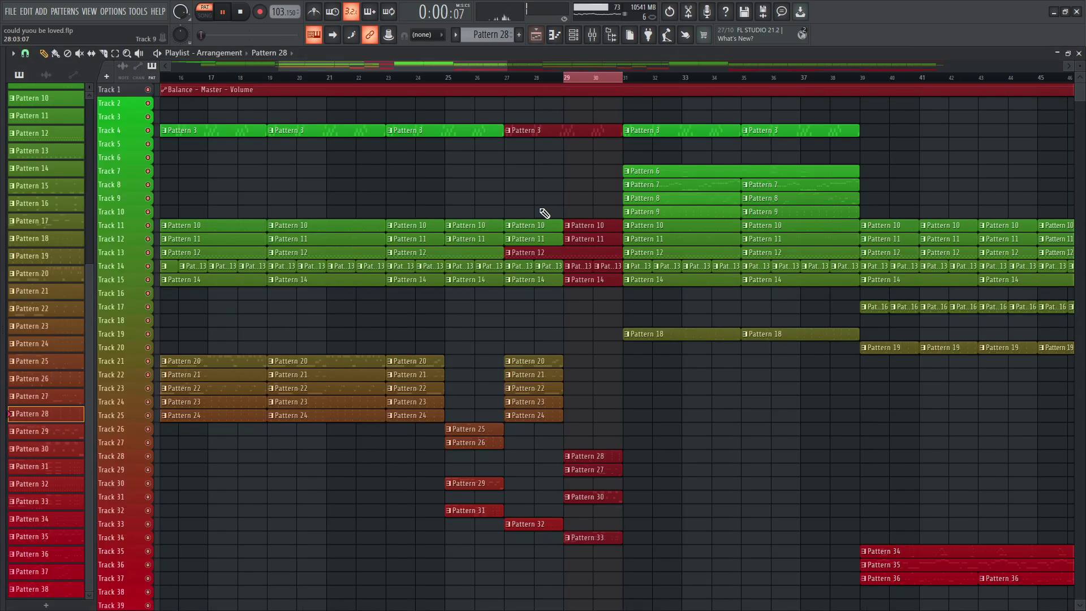
- Examine Pattern 27's Ruby notes and Pattern 33's Omnisphere notes in the piano roll during pattern playback, and return to the playlist
double_click(601, 473)
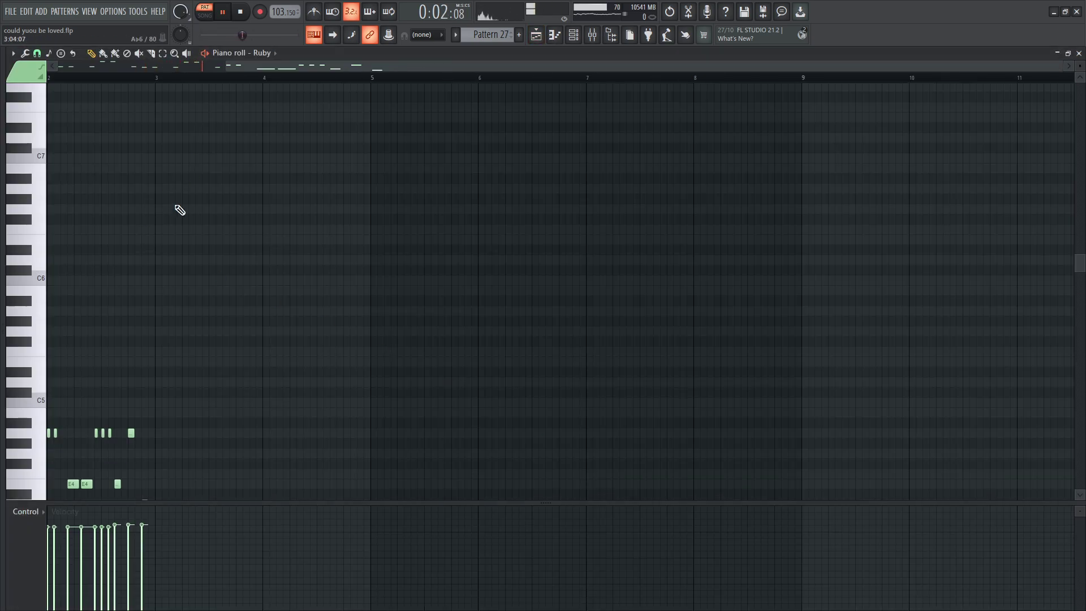
scroll(180, 210, down, 3)
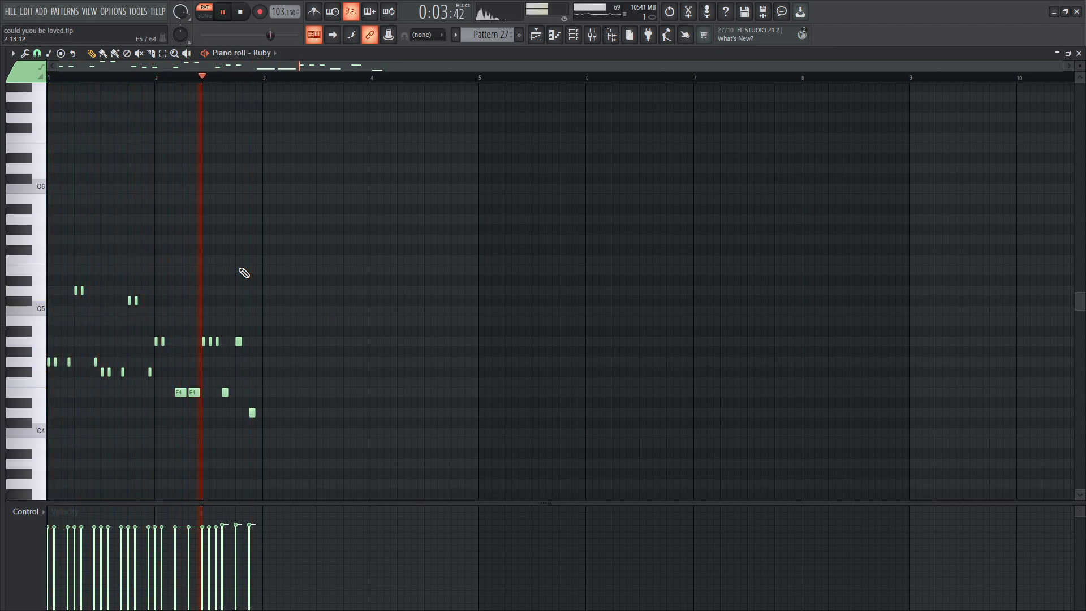
click(538, 35)
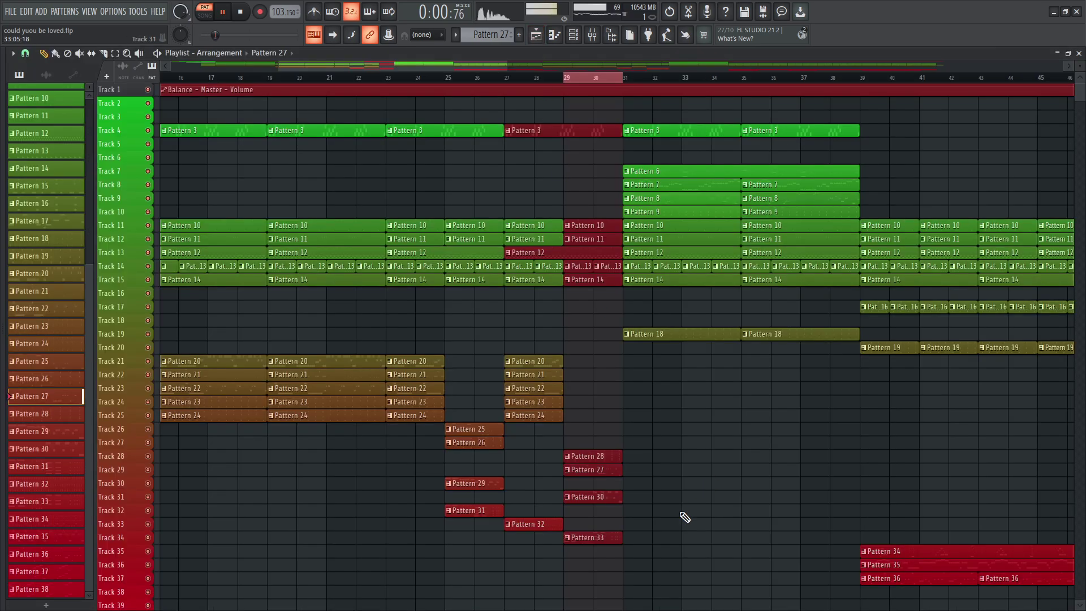
double_click(599, 534)
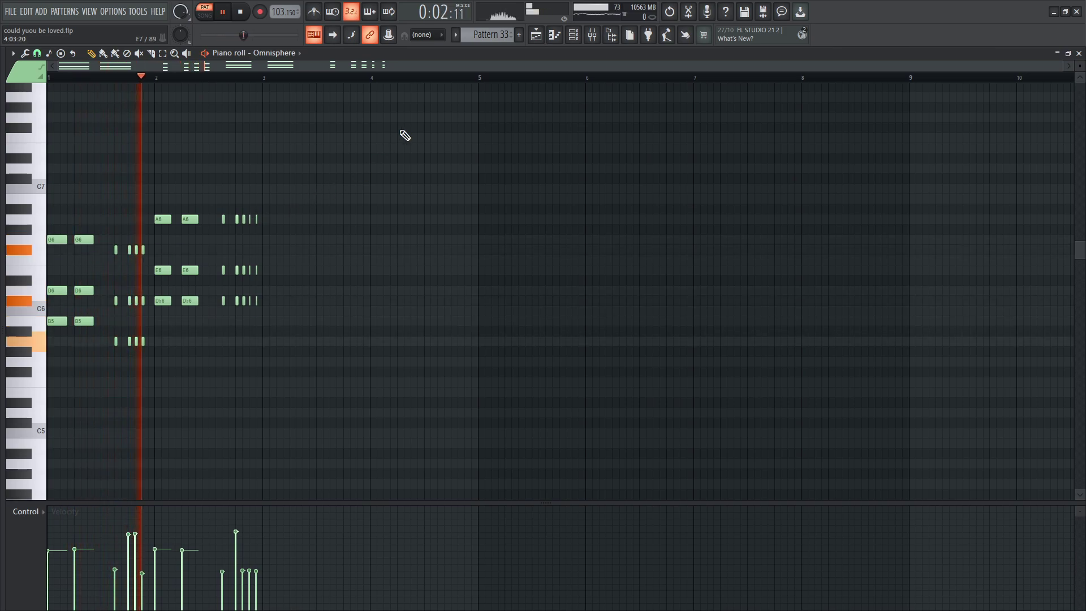
click(536, 36)
- Play bars 29 to 30 of the arrangement in song mode, clear the loop selection, and stop playback
click(572, 81)
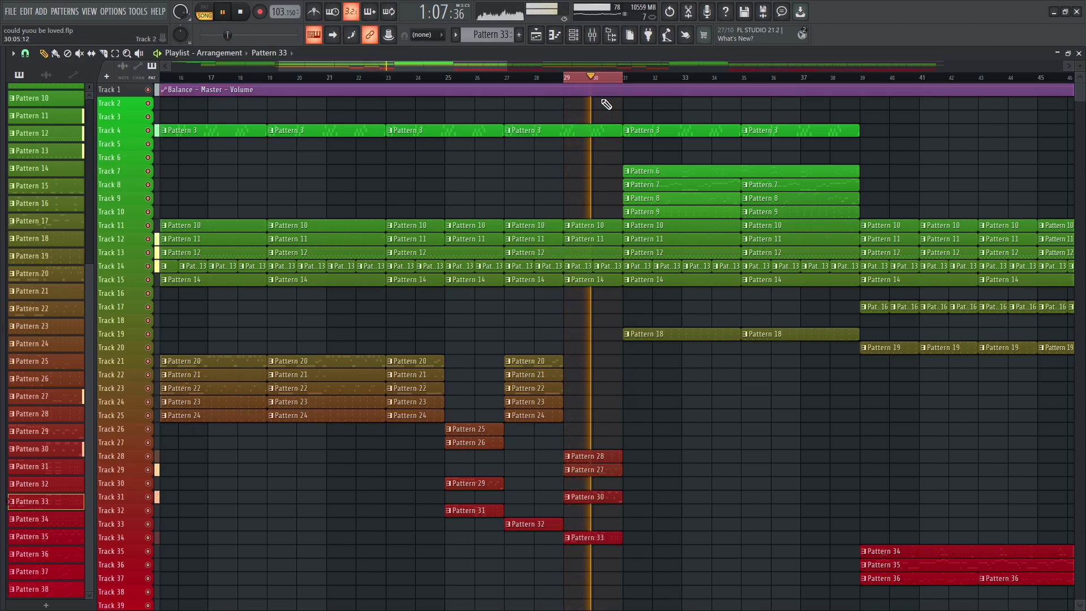
click(618, 82)
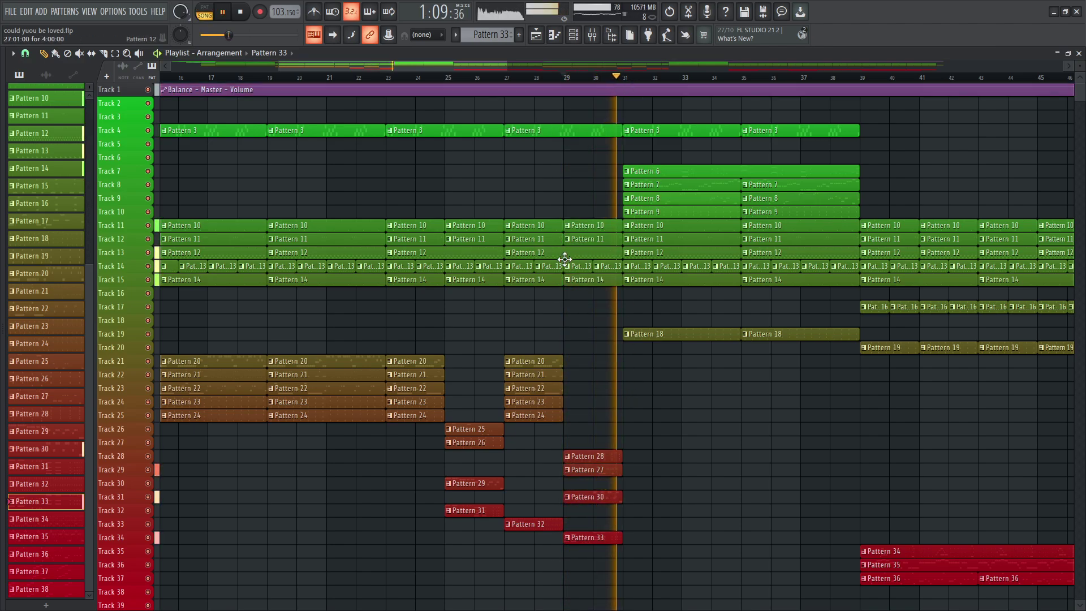
key(space)
- Examine Pattern 34's Omnisphere notes in the piano roll during pattern playback with the metronome on, and return to the playlist
scroll(589, 364, down, 3)
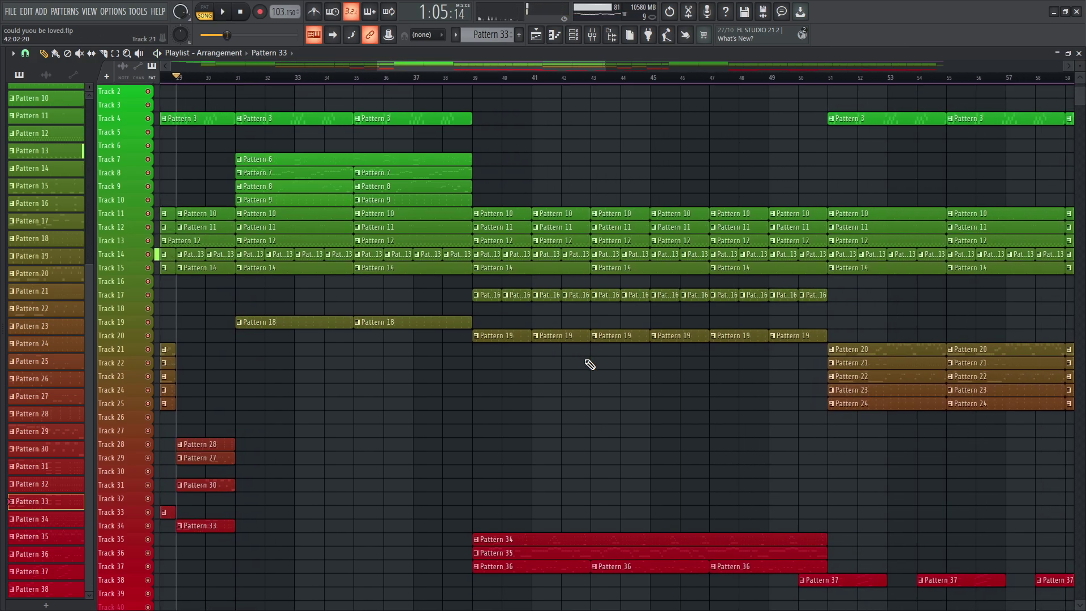
double_click(479, 511)
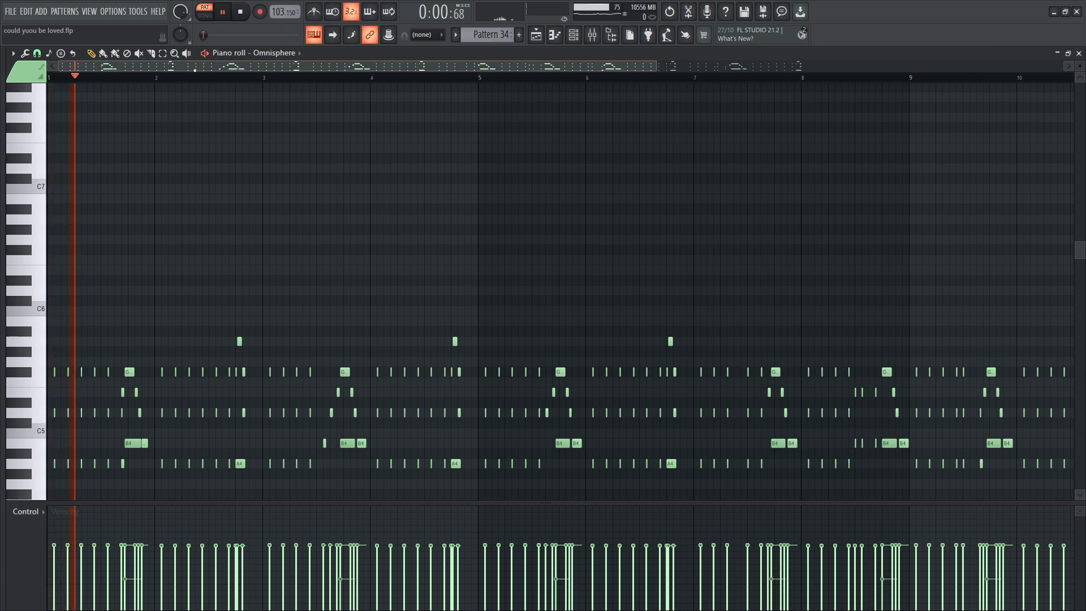
scroll(165, 303, down, 1)
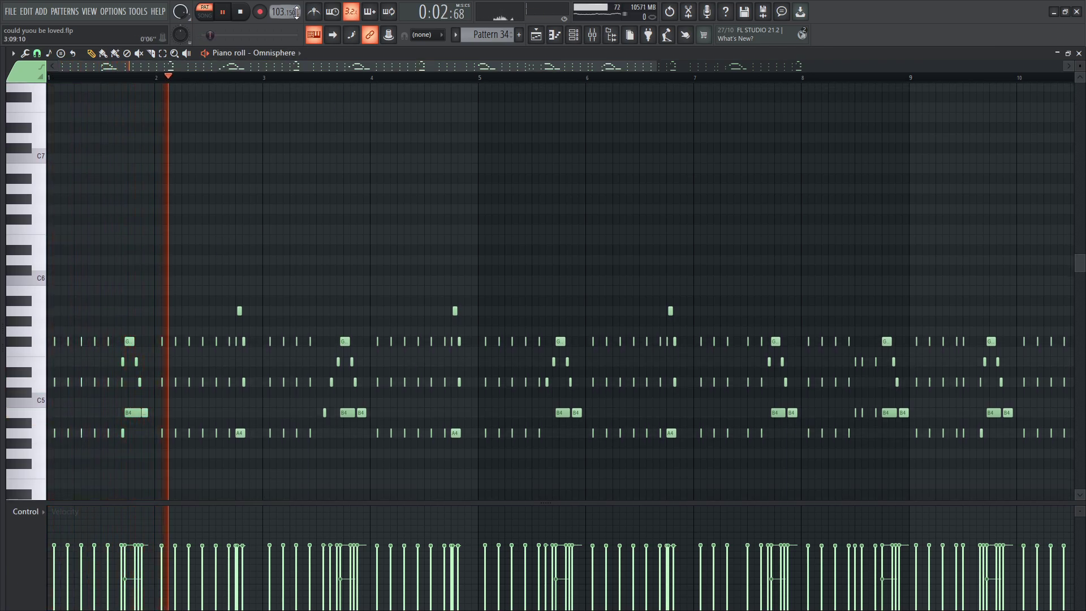
click(315, 13)
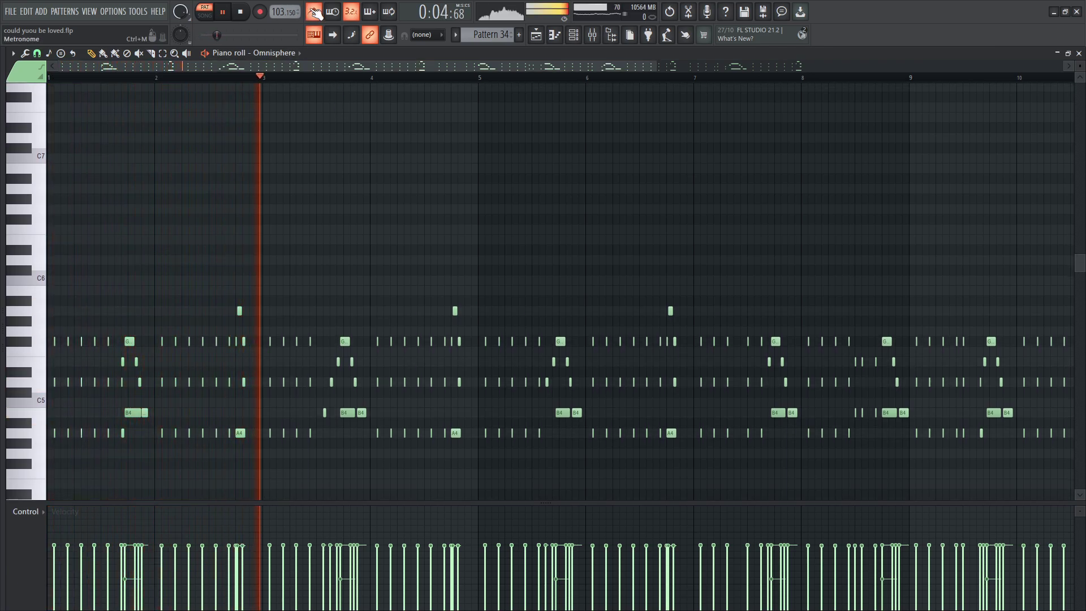
scroll(381, 230, down, 2)
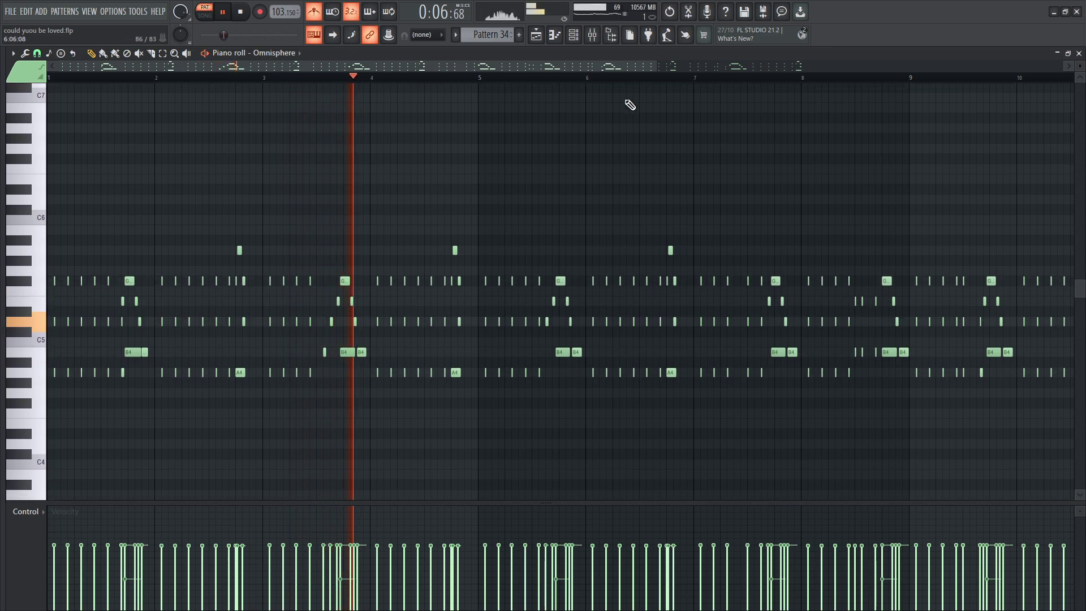
scroll(865, 175, down, 2)
scroll(865, 176, down, 1)
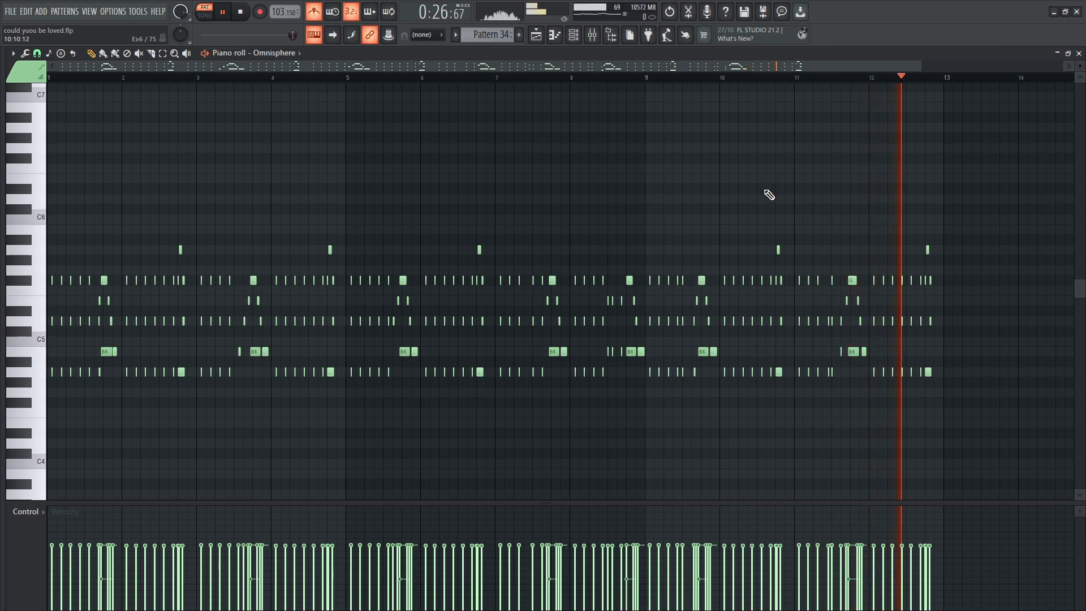
click(578, 36)
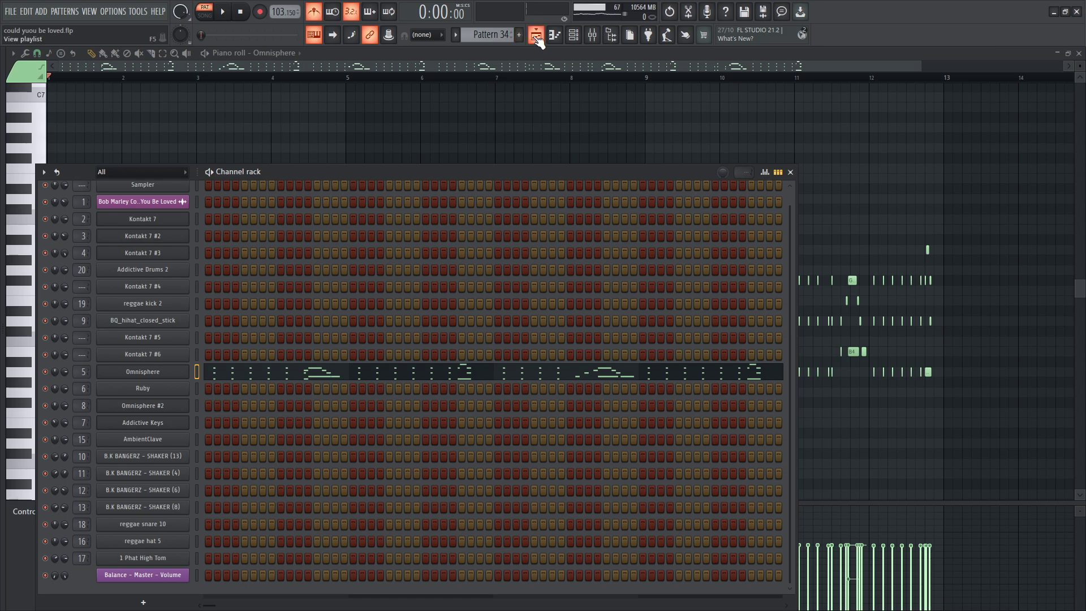
click(536, 36)
- Examine Pattern 35's Kontakt 7 notes in the piano roll during pattern playback, and return to the playlist
double_click(519, 528)
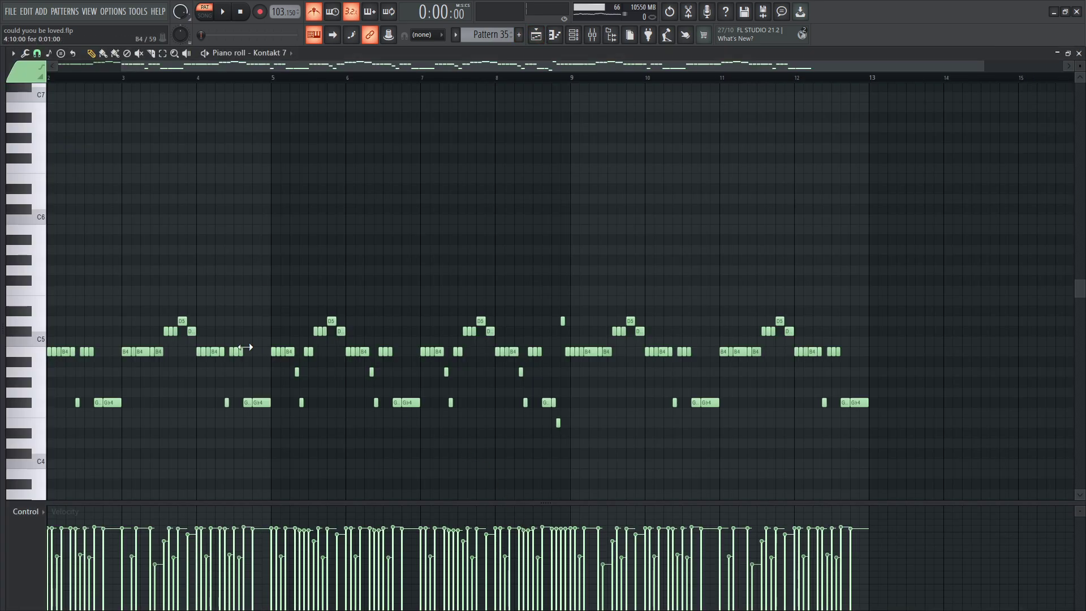
click(222, 12)
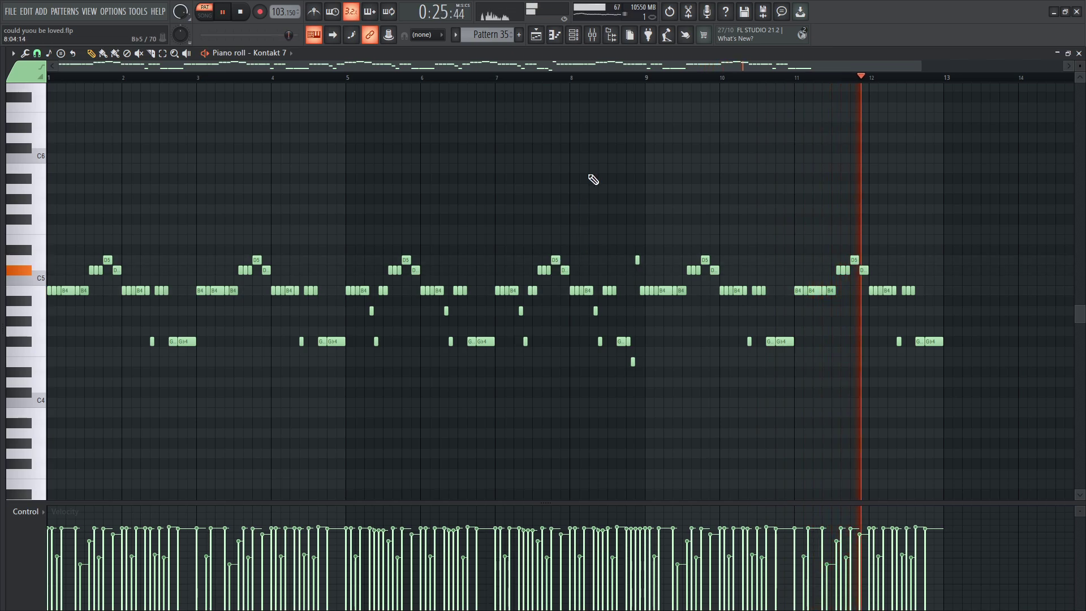
click(537, 38)
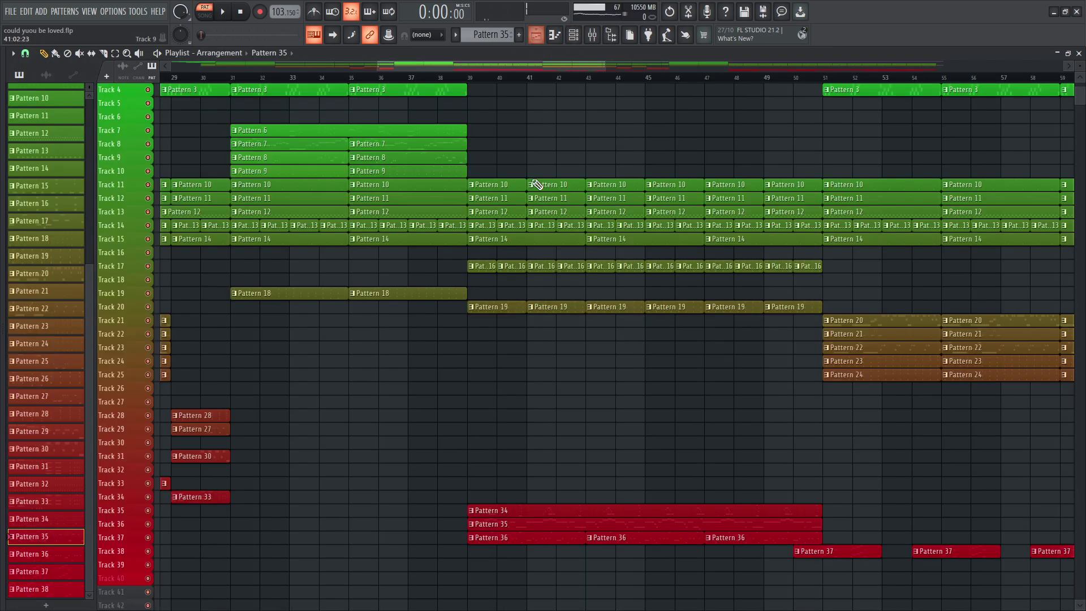
- Examine Pattern 36's Ruby notes in the piano roll during pattern playback, and return to the playlist
double_click(505, 540)
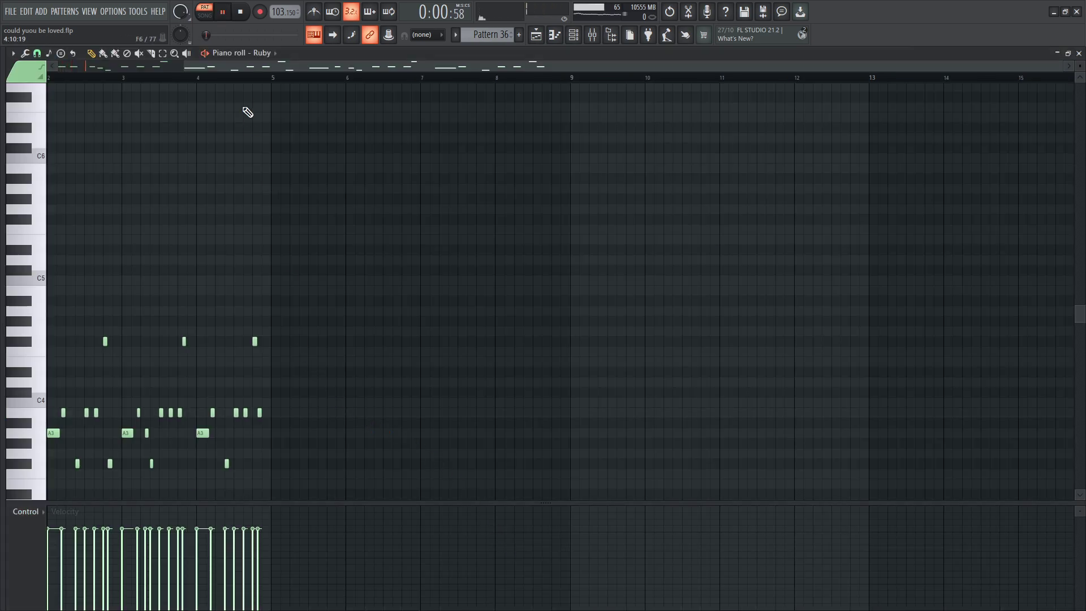
scroll(194, 235, up, 3)
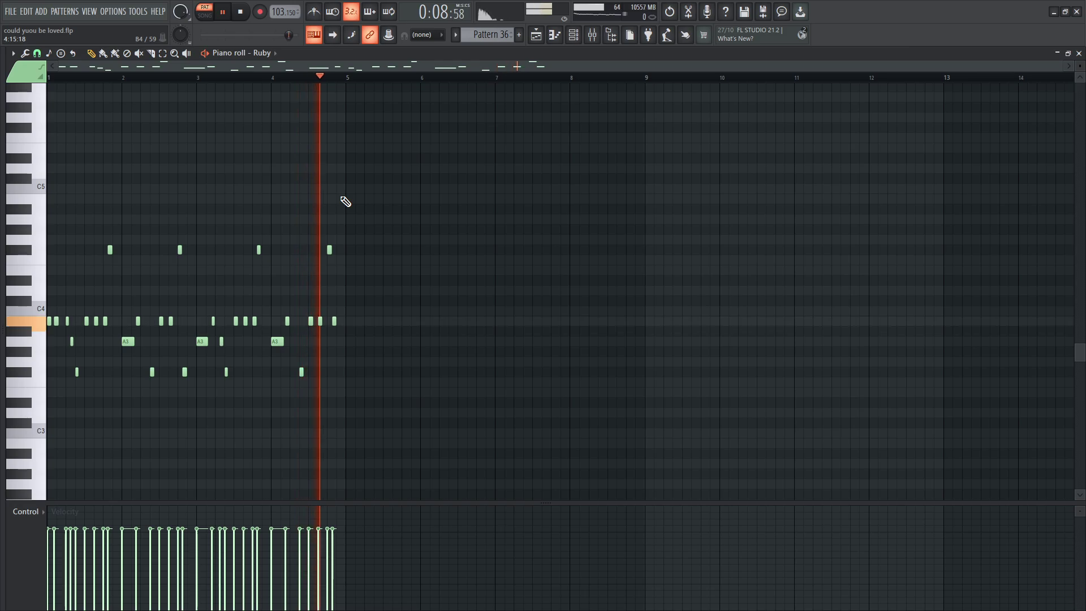
click(536, 35)
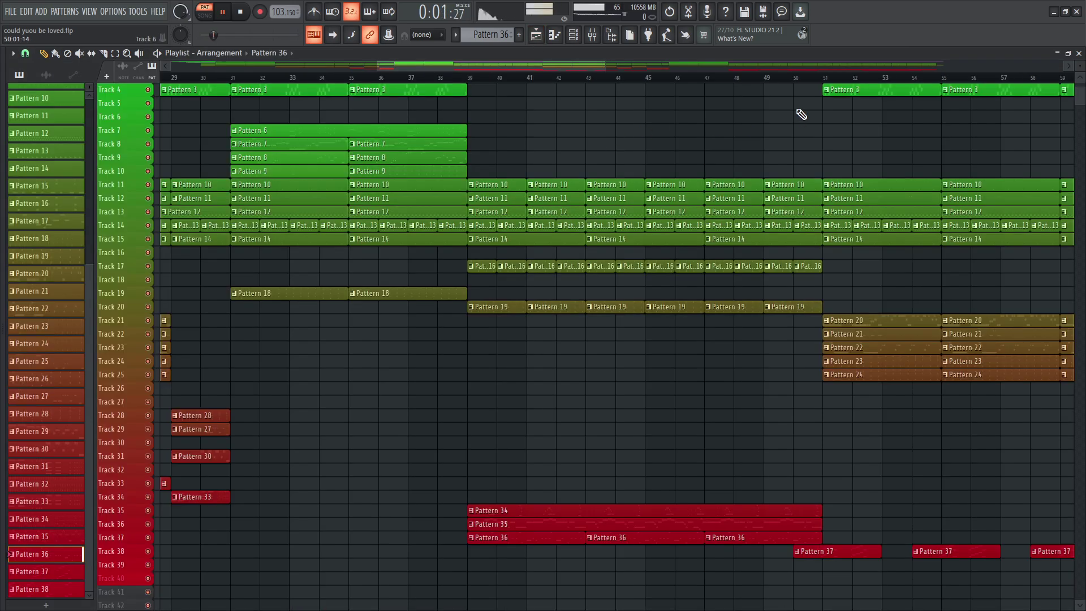
- Loop bars 39 to 50 of the arrangement and play them in song mode
drag(825, 85, 467, 93)
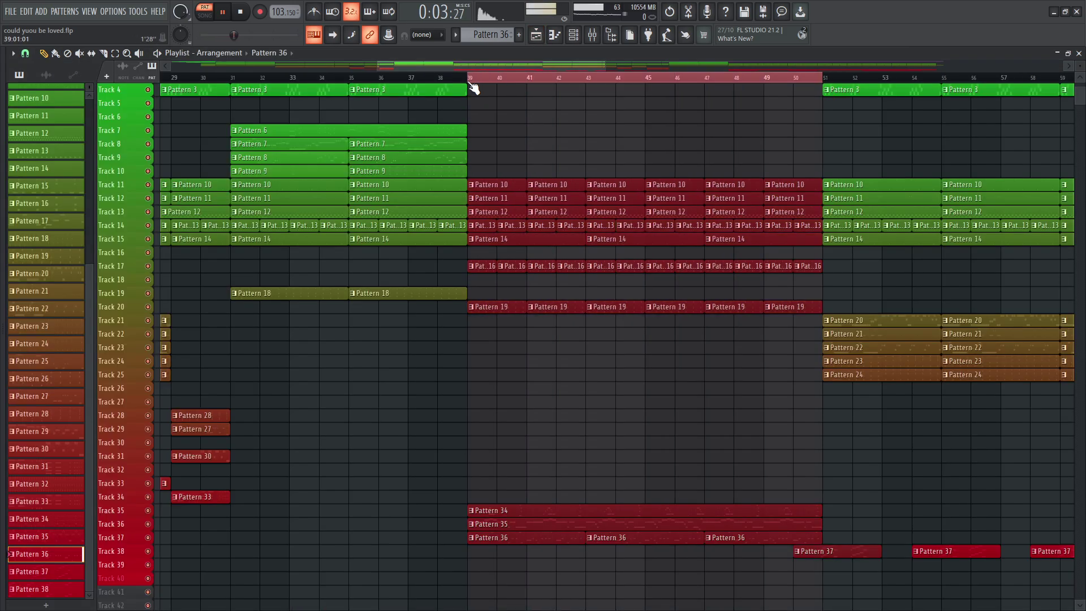
key(space)
click(726, 421)
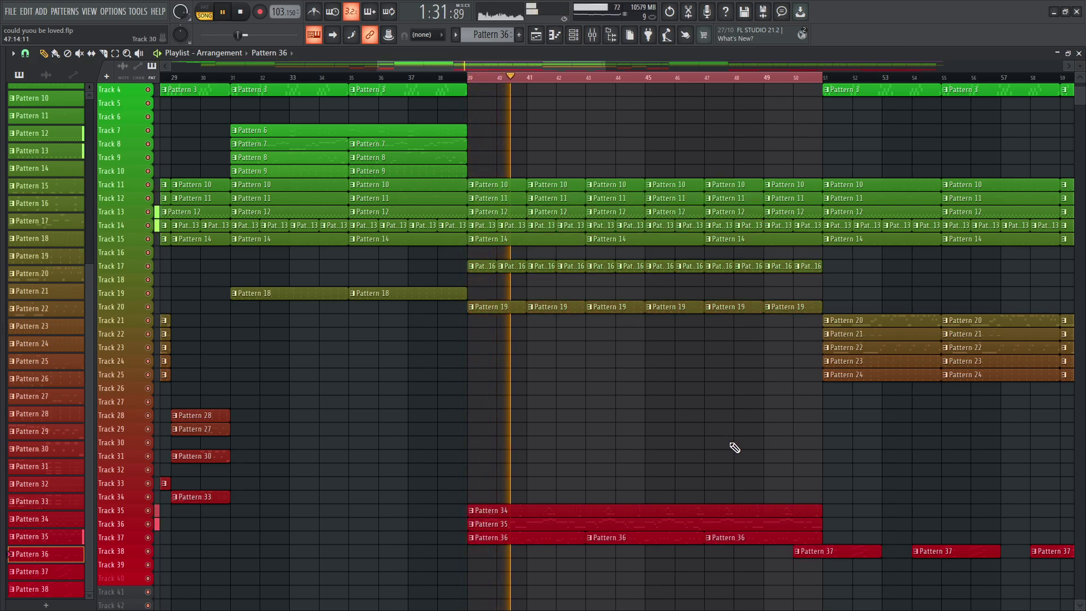
- Examine Pattern 37's Addictive Keys notes in the piano roll while the song plays, and return to the playlist
double_click(834, 558)
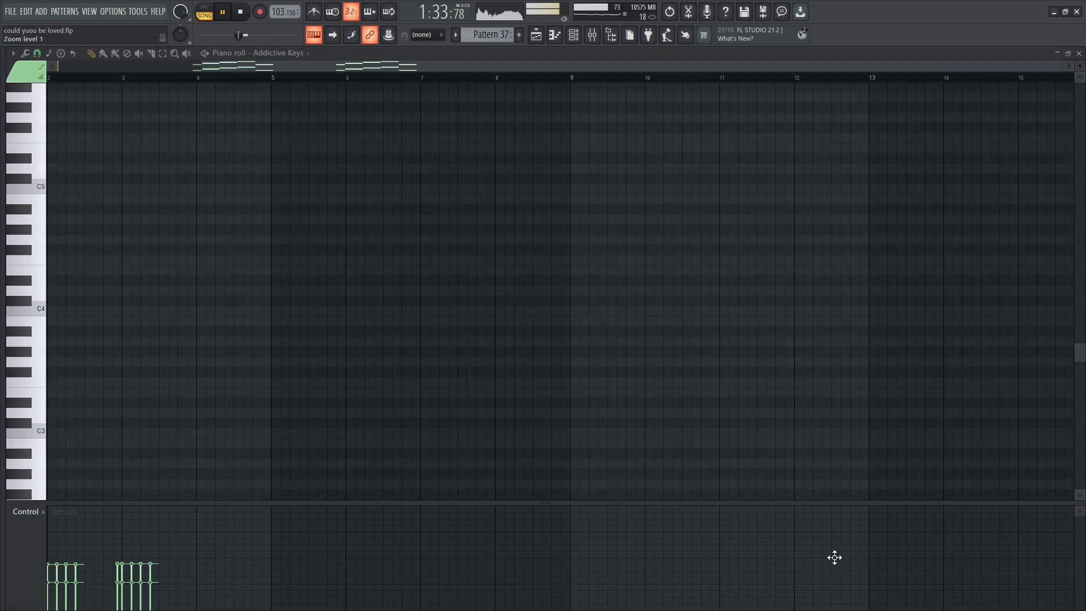
scroll(264, 342, up, 8)
scroll(226, 186, left, 2)
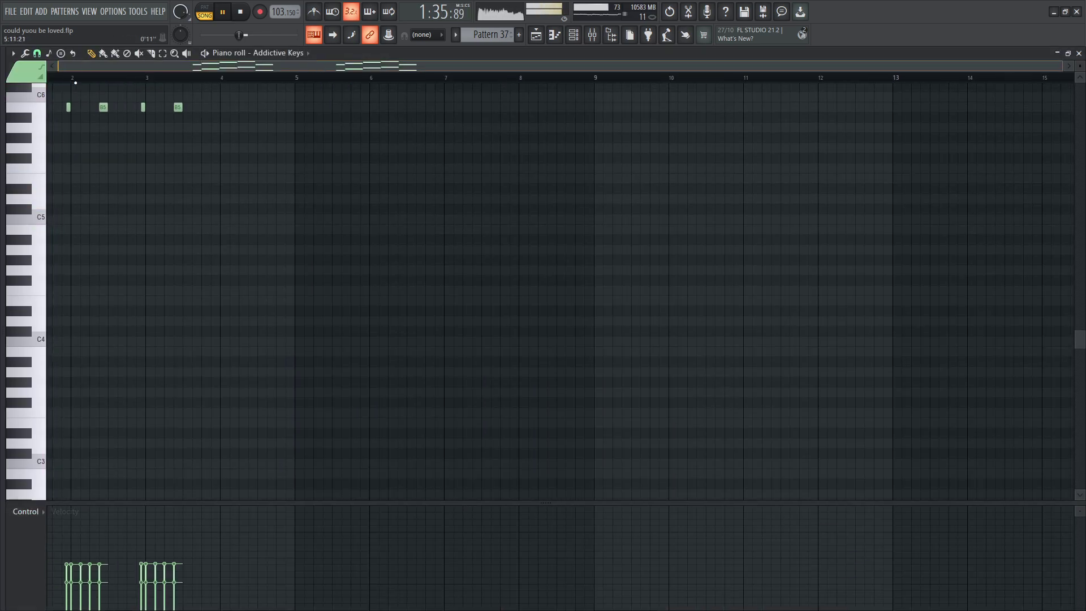
scroll(92, 303, up, 6)
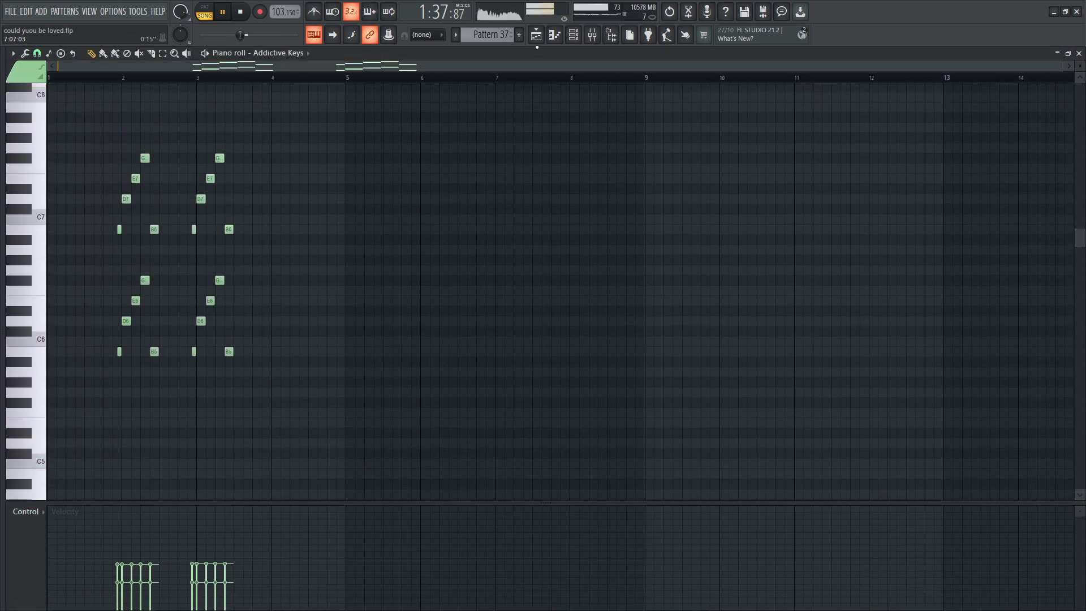
key(F5)
- Extend the loop through bar 54, play from bar 49, and follow Pattern 37's notes in the piano roll before returning to the playlist
drag(836, 87, 940, 94)
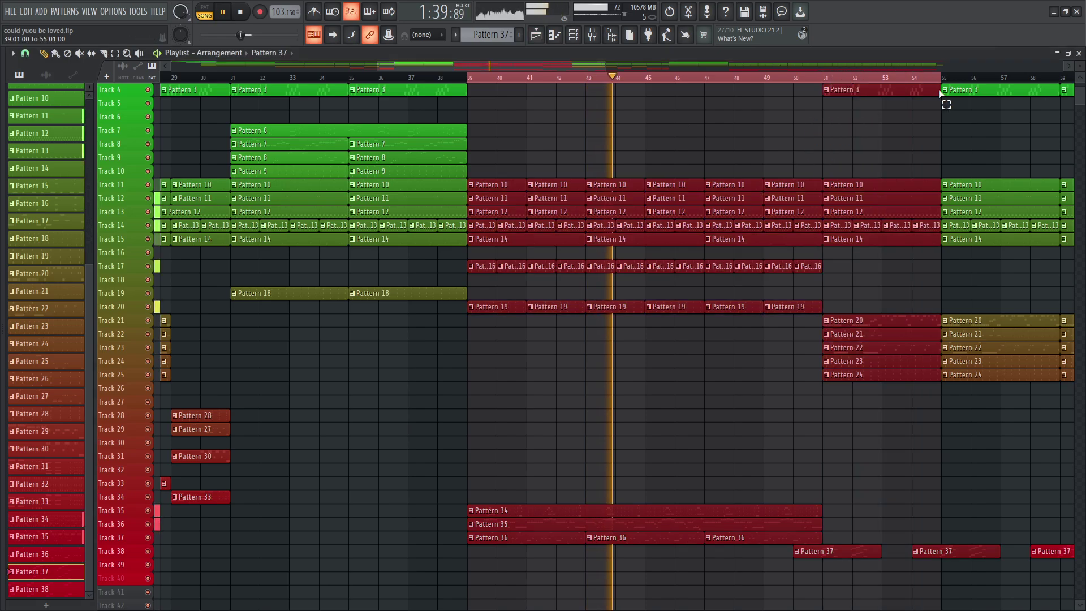
click(664, 264)
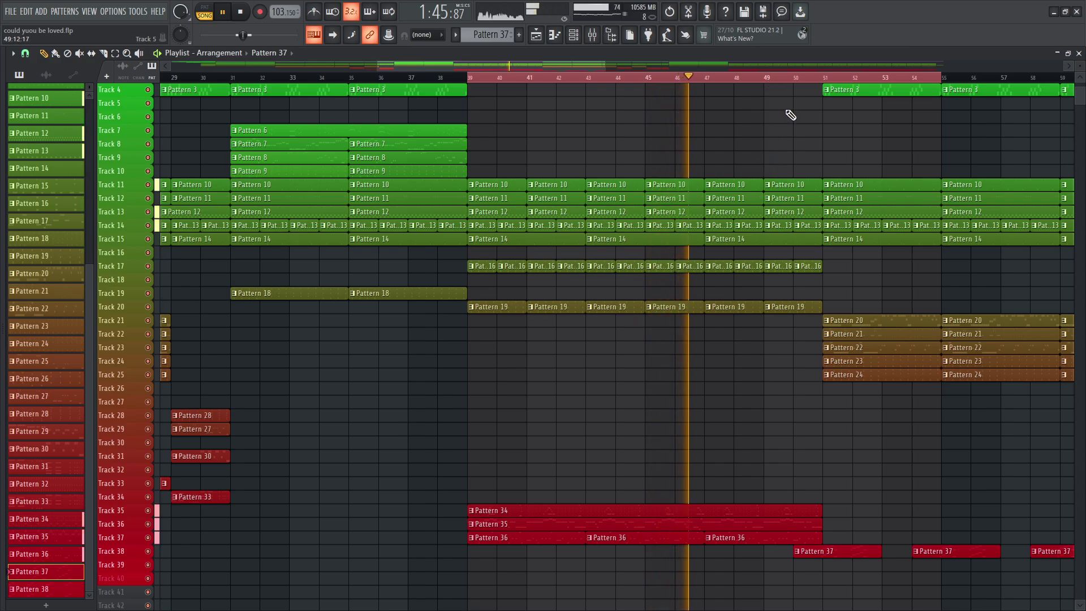
click(767, 78)
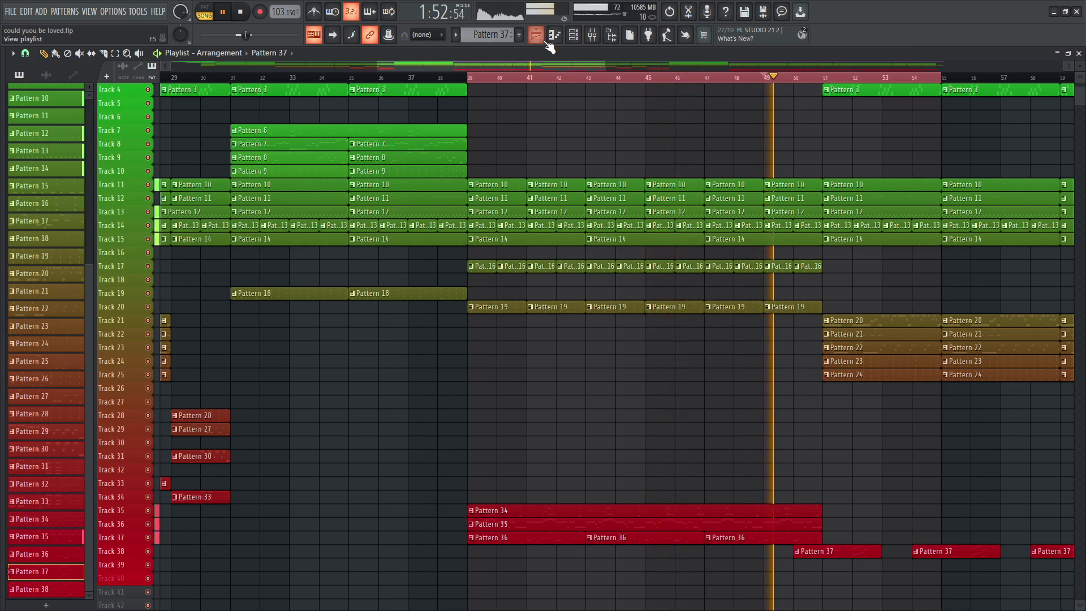
click(544, 39)
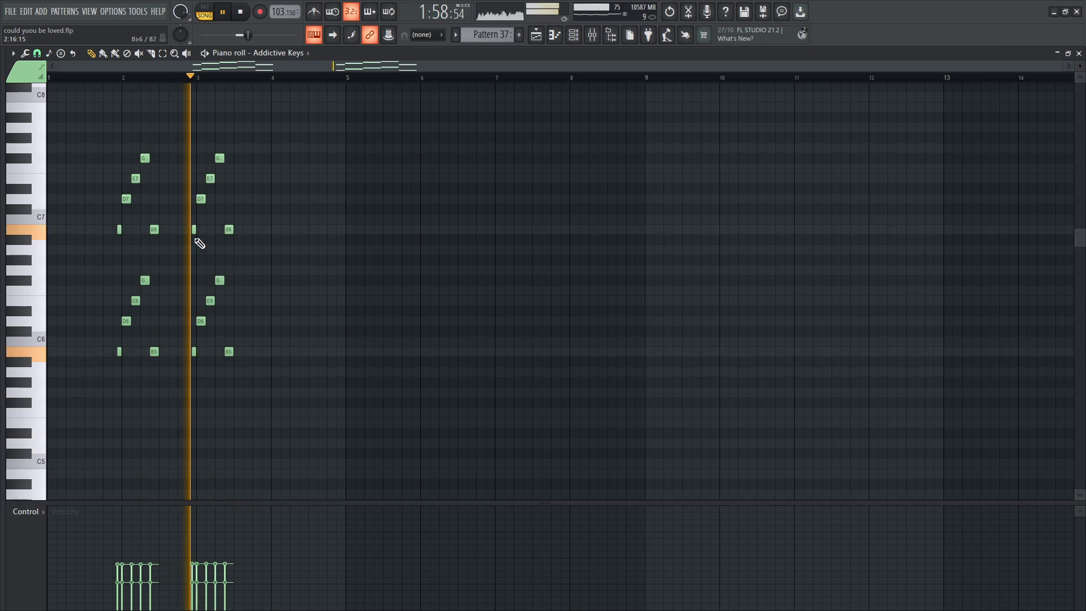
click(537, 35)
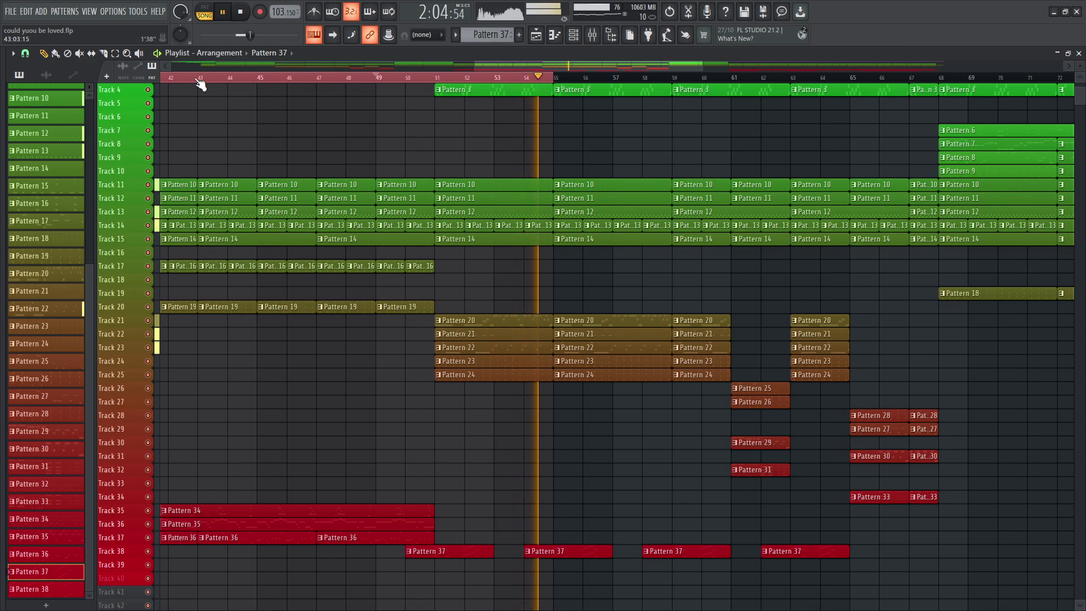
- Stop playback and open Pattern 38's Addictive Keys notes from Track 39 in the piano roll
key(space)
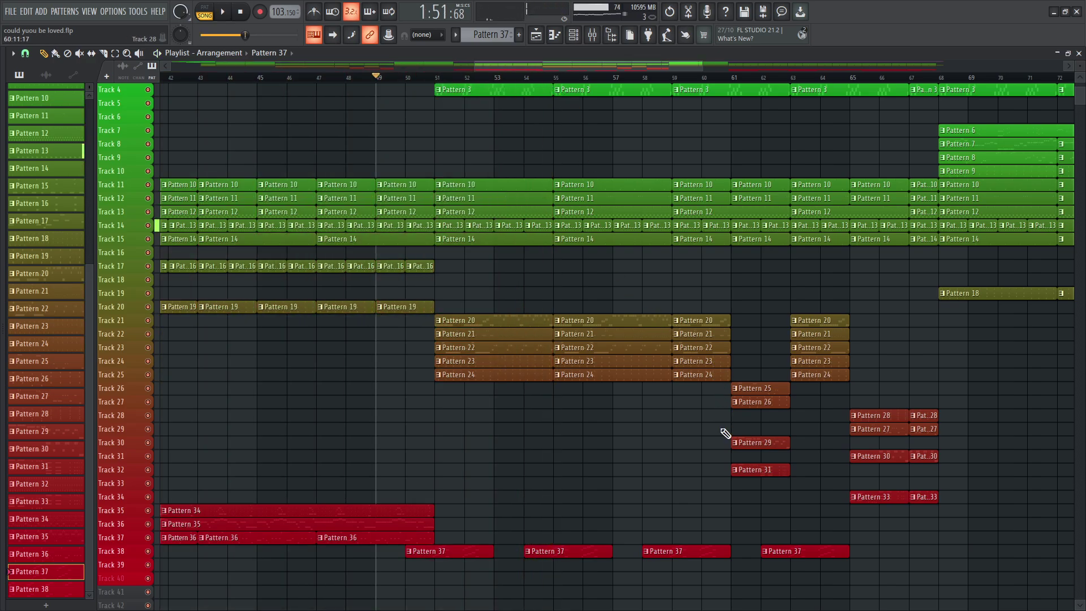
scroll(726, 433, down, 3)
scroll(698, 364, up, 2)
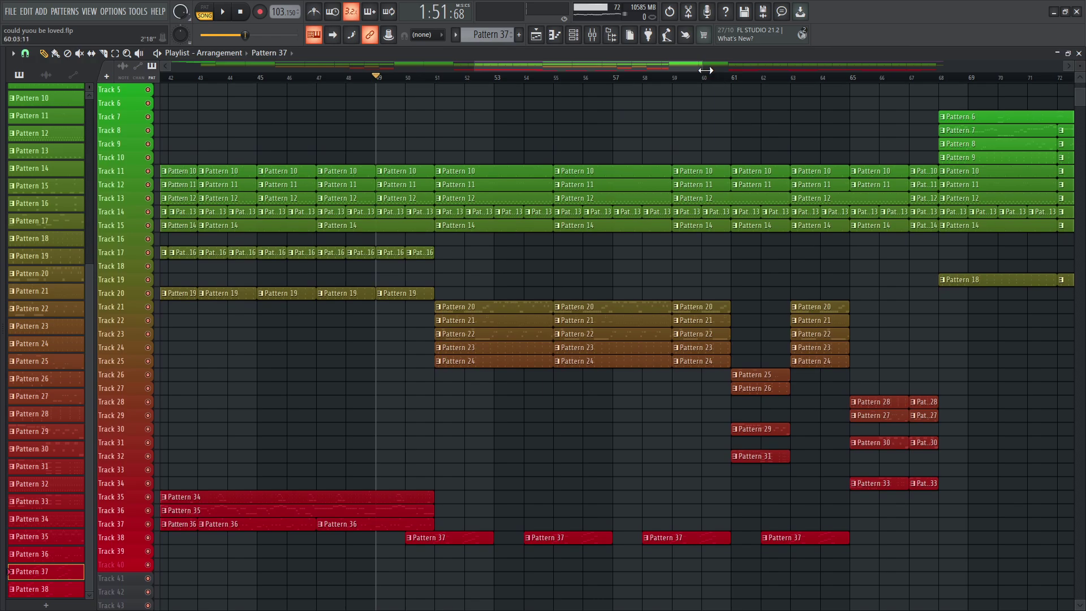
drag(705, 71, 720, 417)
scroll(719, 417, down, 2)
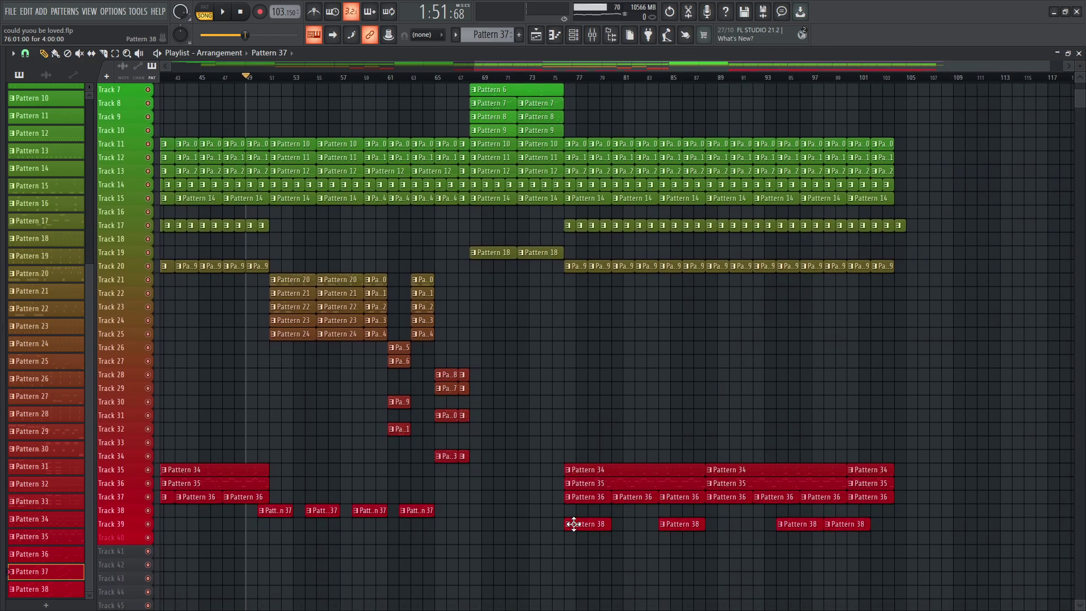
double_click(574, 523)
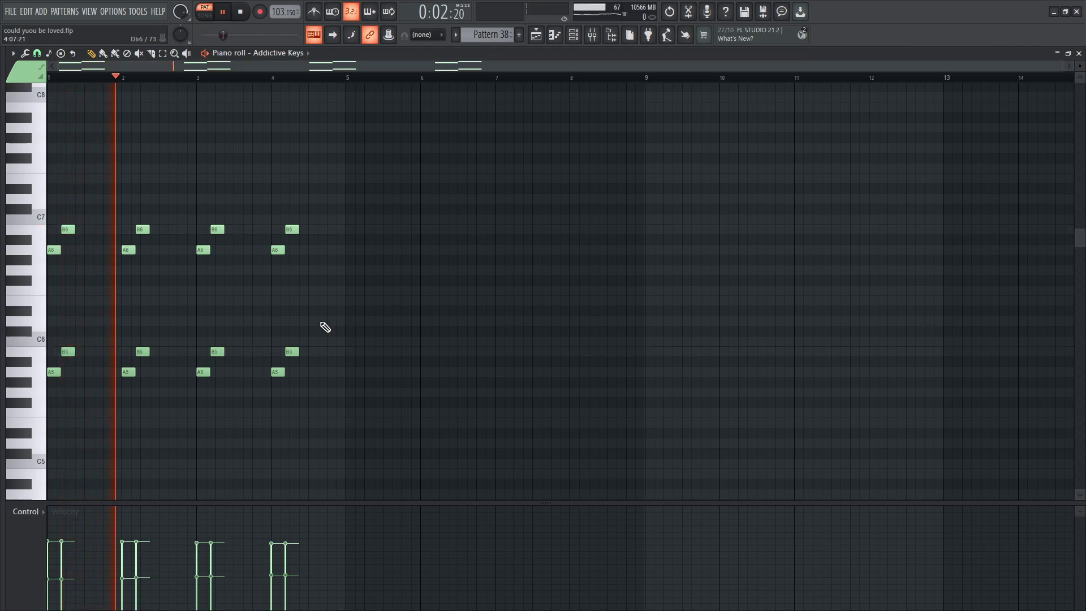
- Slightly lower the velocities of Pattern 38's upper-octave A6 and B6 notes, and return to the playlist
drag(404, 176, 49, 321)
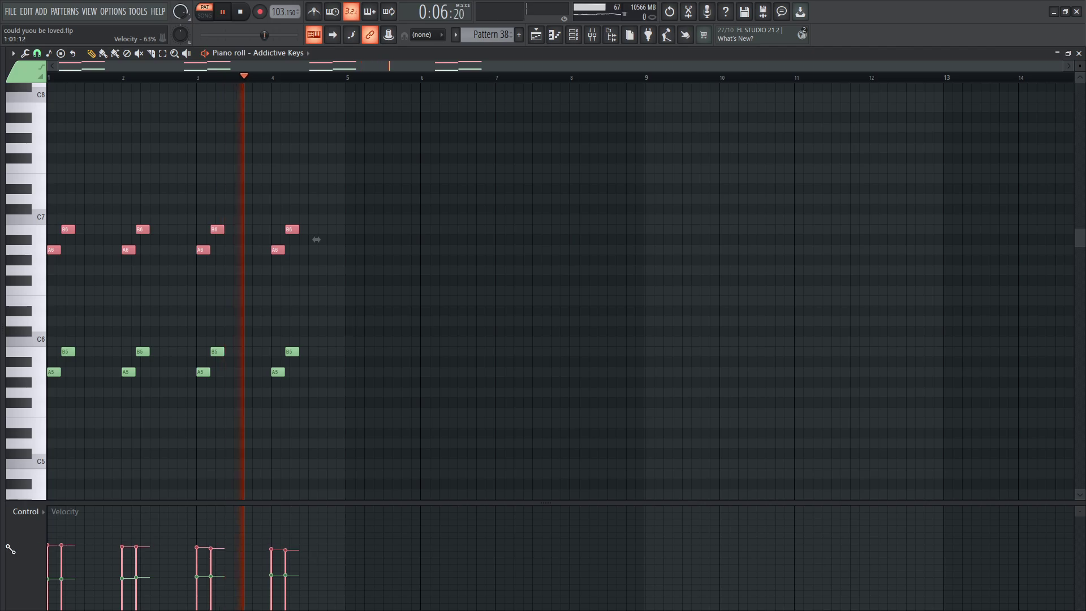
drag(285, 549, 47, 559)
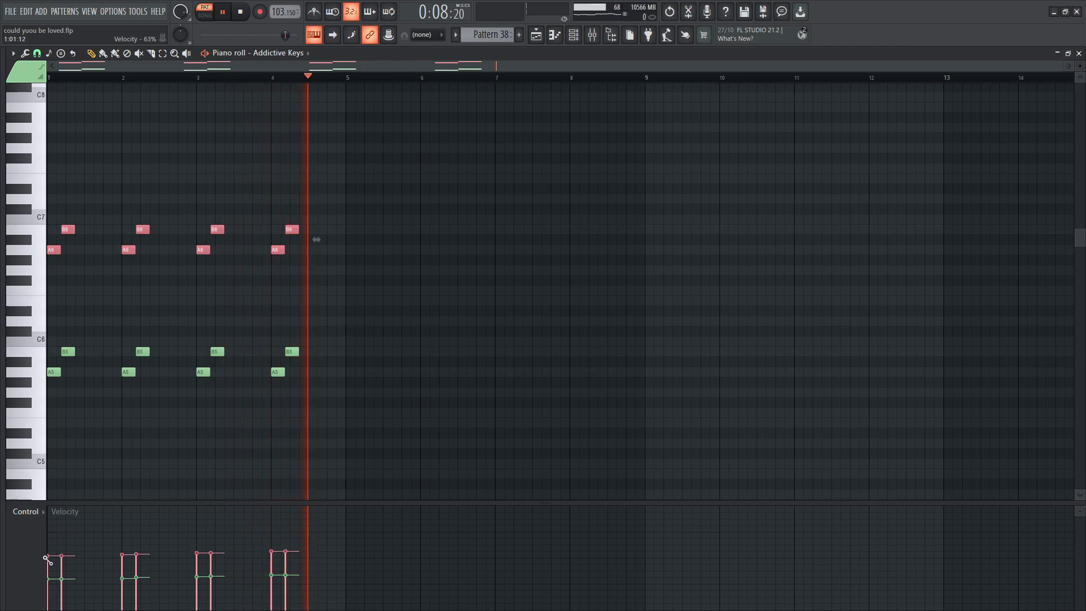
click(540, 36)
- Play the song from bar 76 and examine the whole arrangement from its first bar
click(564, 77)
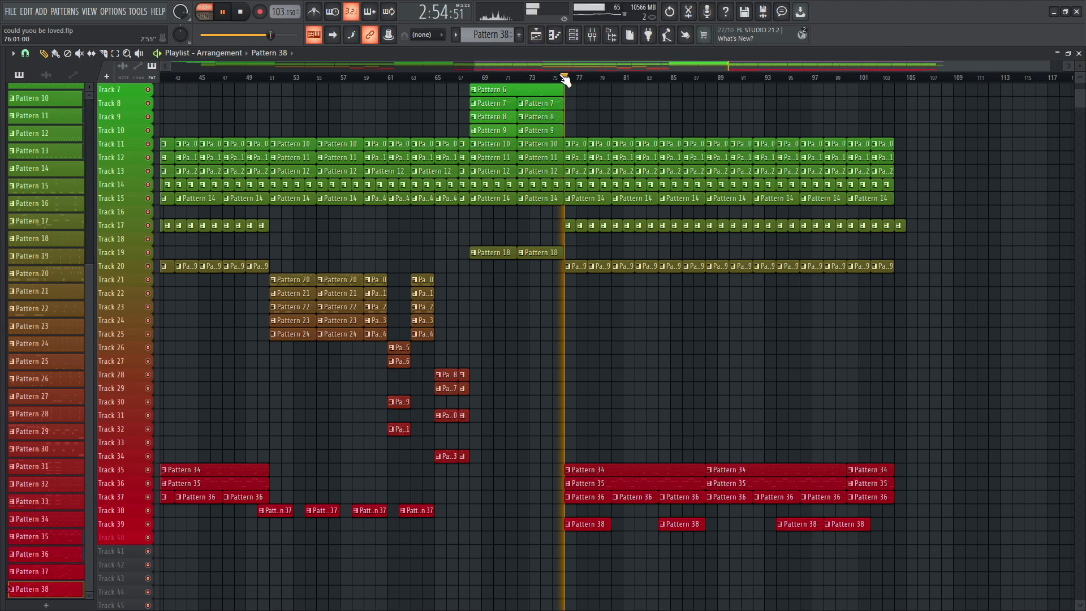
scroll(618, 396, up, 5)
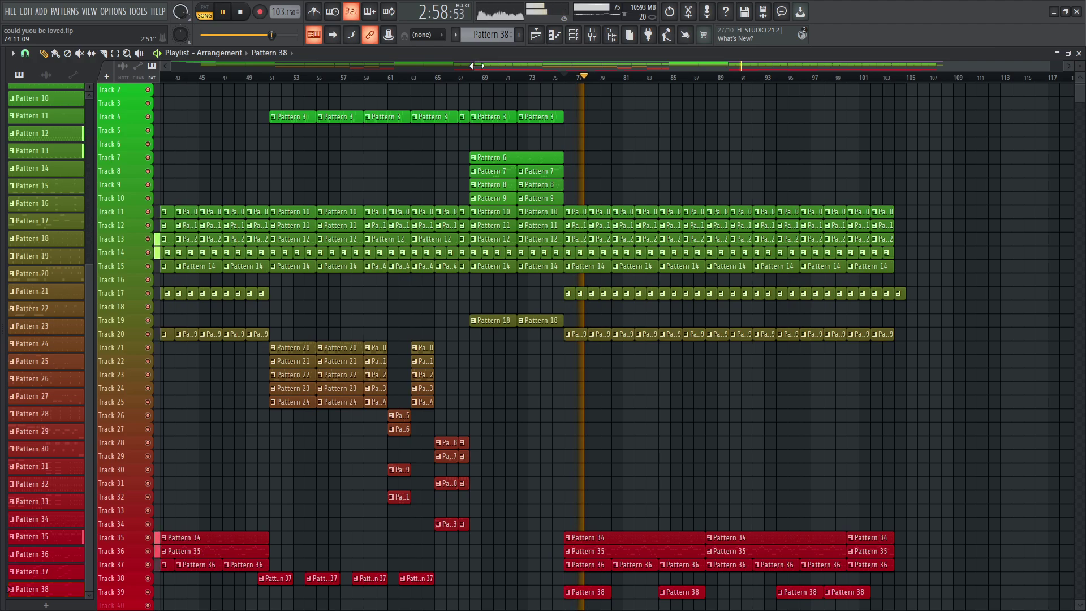
drag(476, 66, 185, 141)
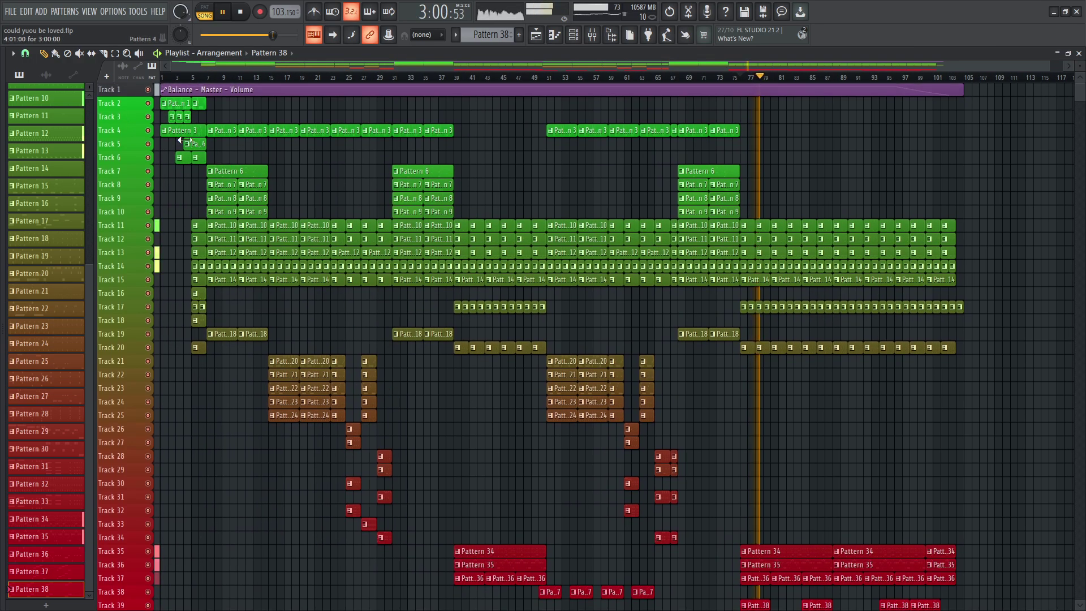
- Sample the song's playback from the first Pattern 6 section, around bar 23 and around bar 29
scroll(246, 235, down, 4)
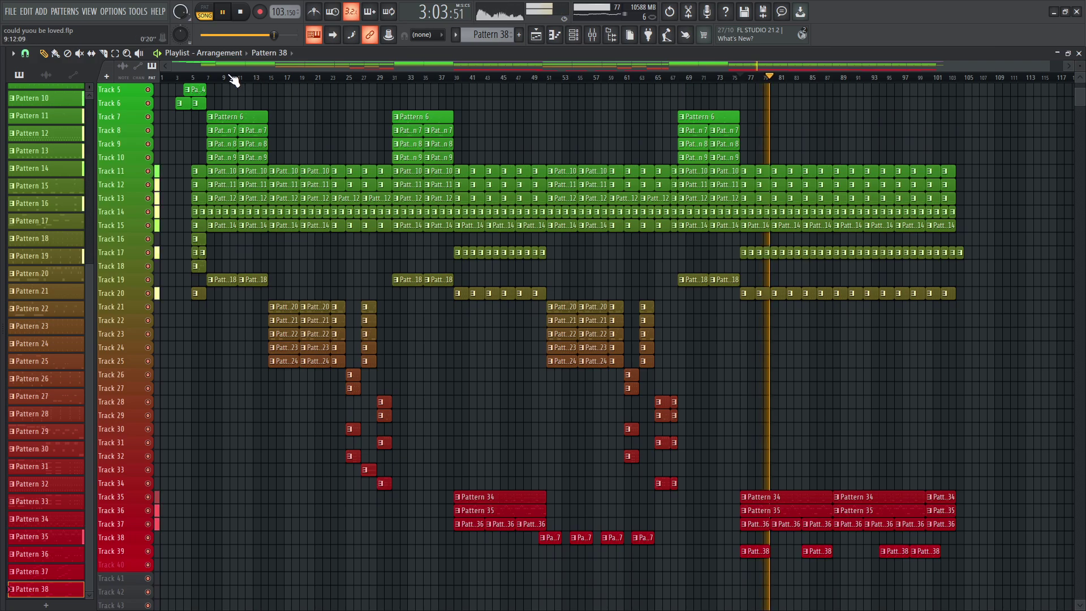
click(220, 77)
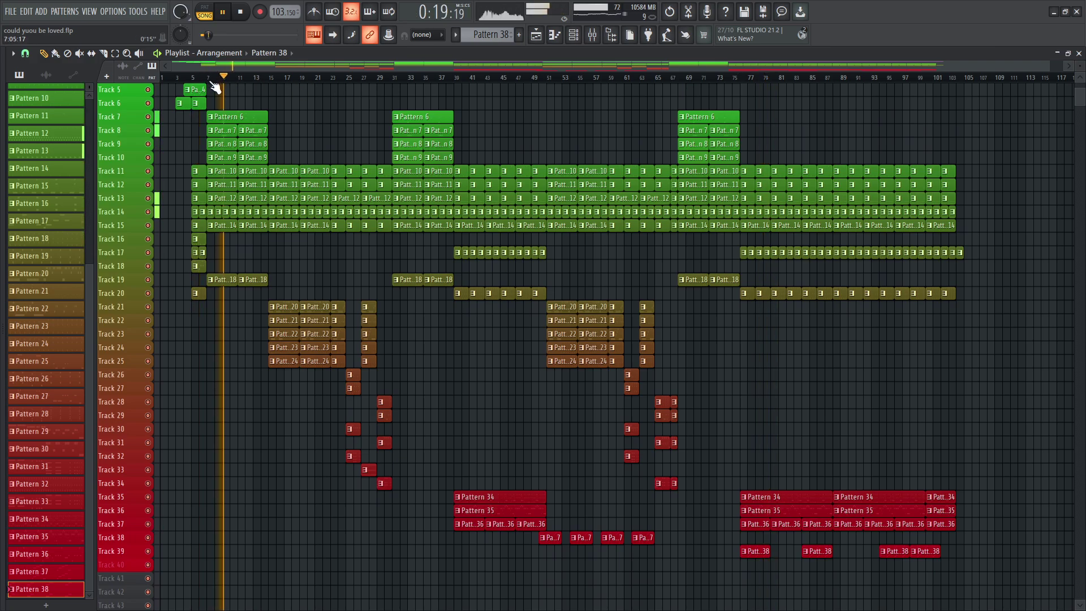
scroll(352, 339, up, 2)
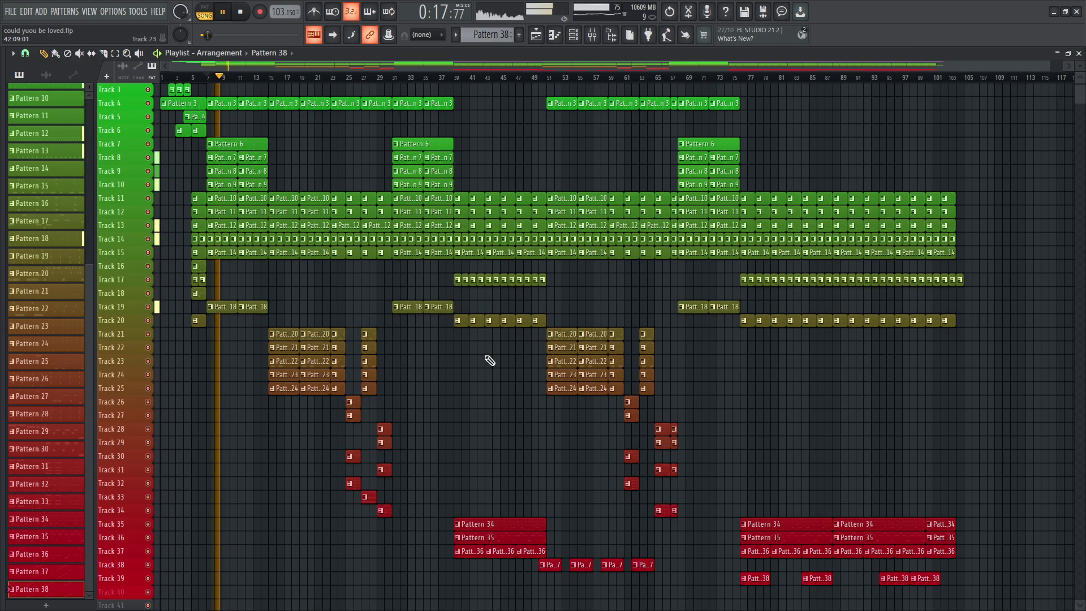
click(334, 77)
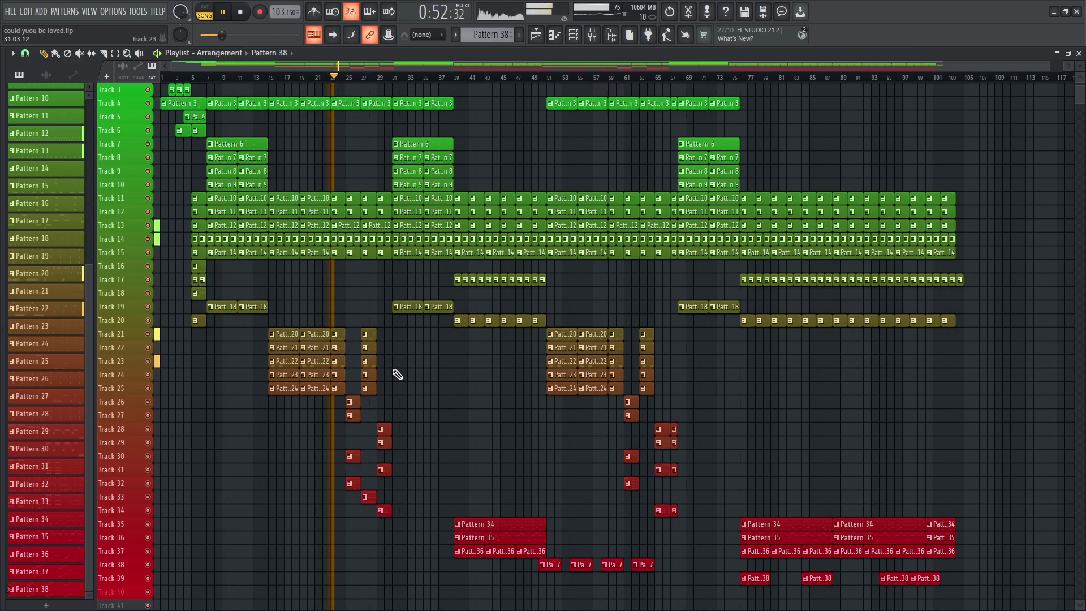
click(378, 79)
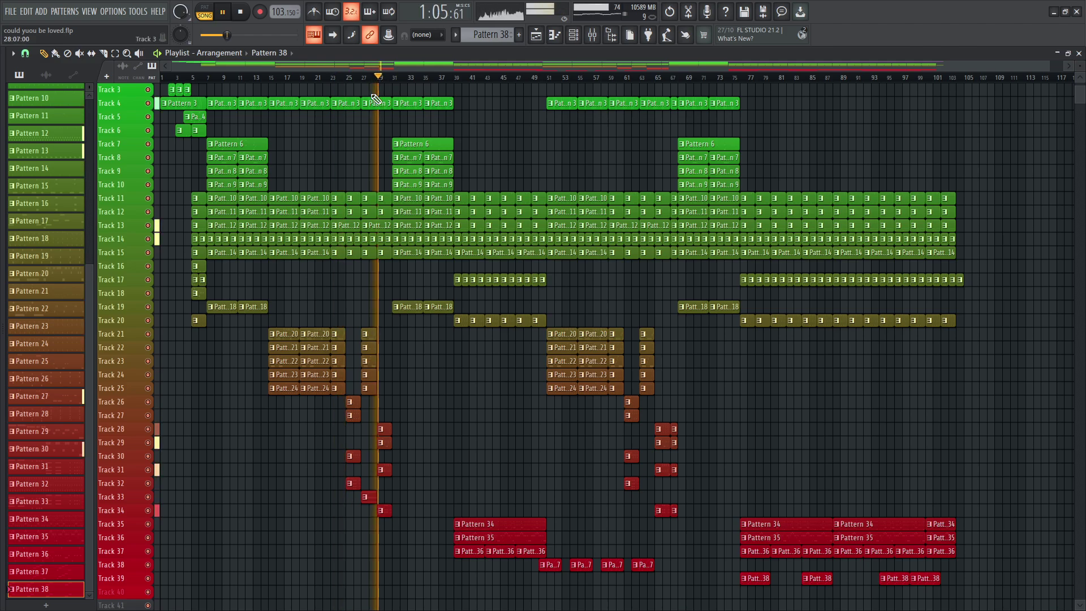